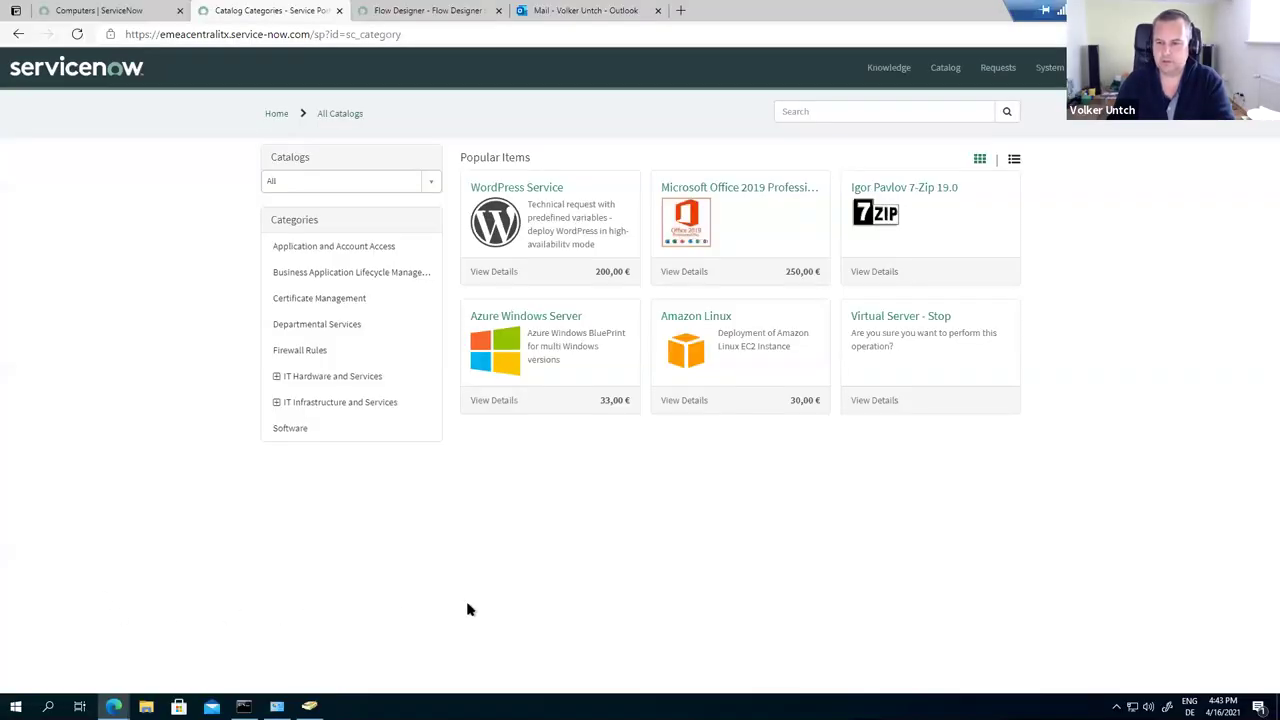
Step: Open the Software catalog category listing 7-Zip 19.0, Microsoft Office 2019 and Windows Server
left_click(294, 436)
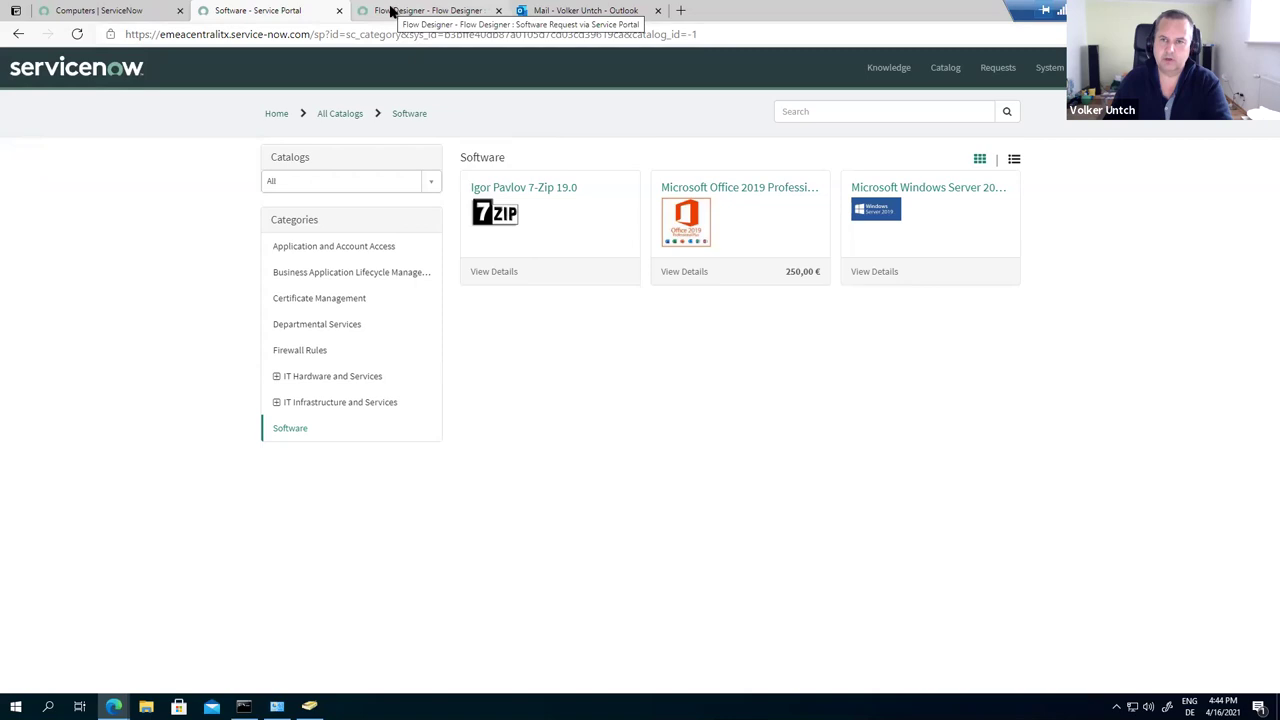
Step: Switch to the Flow Designer tab showing the Software Request via Service Portal flow
left_click(392, 10)
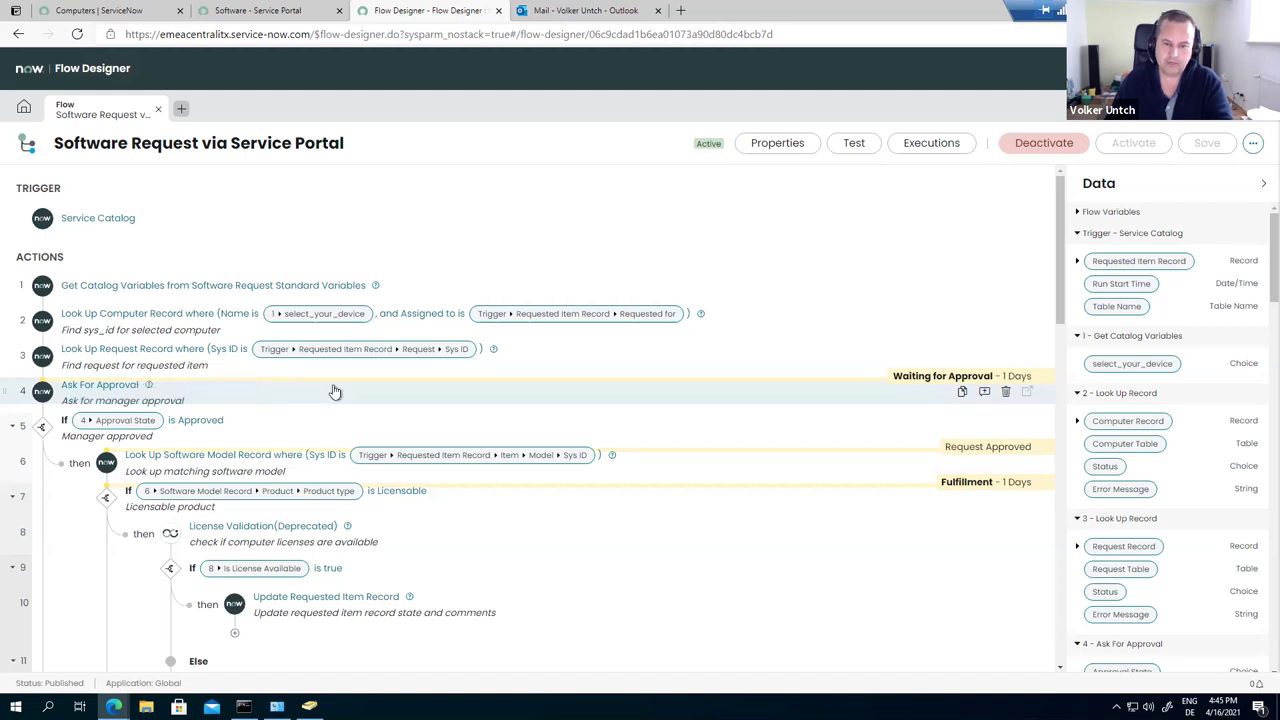
scroll(390, 385, "down", 3)
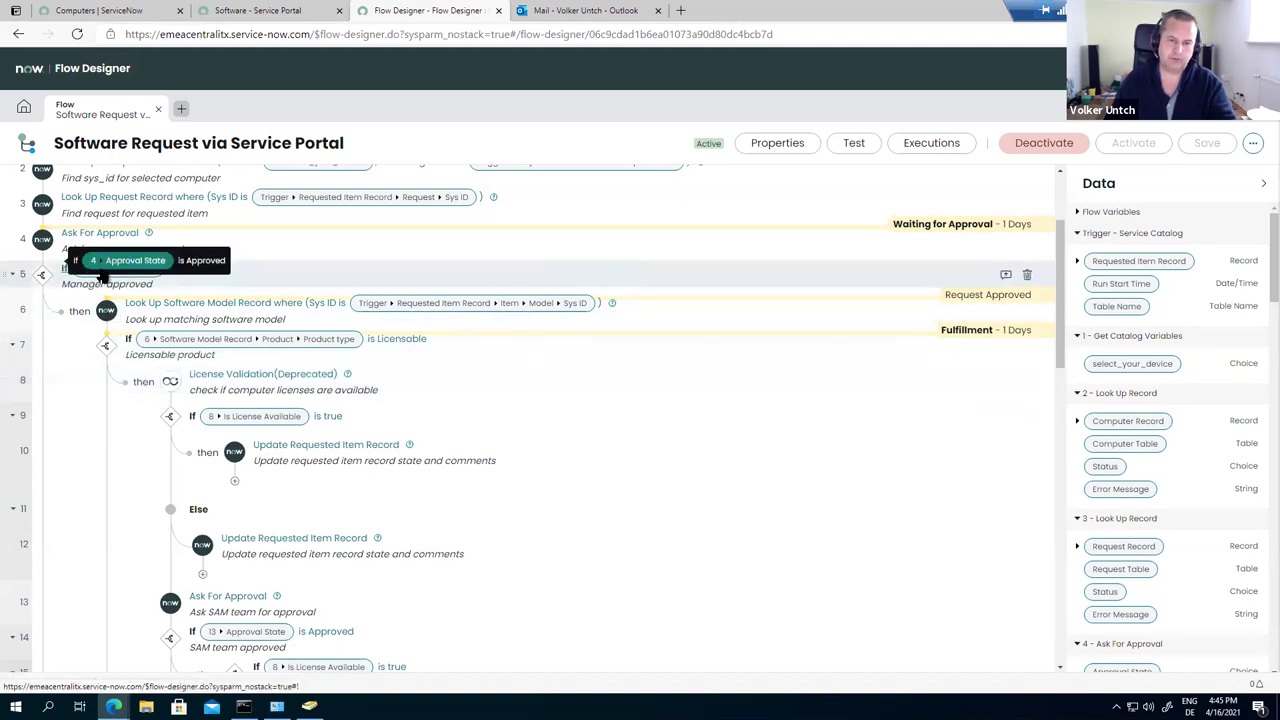
scroll(105, 433, "down", 2)
scroll(105, 433, "down", 5)
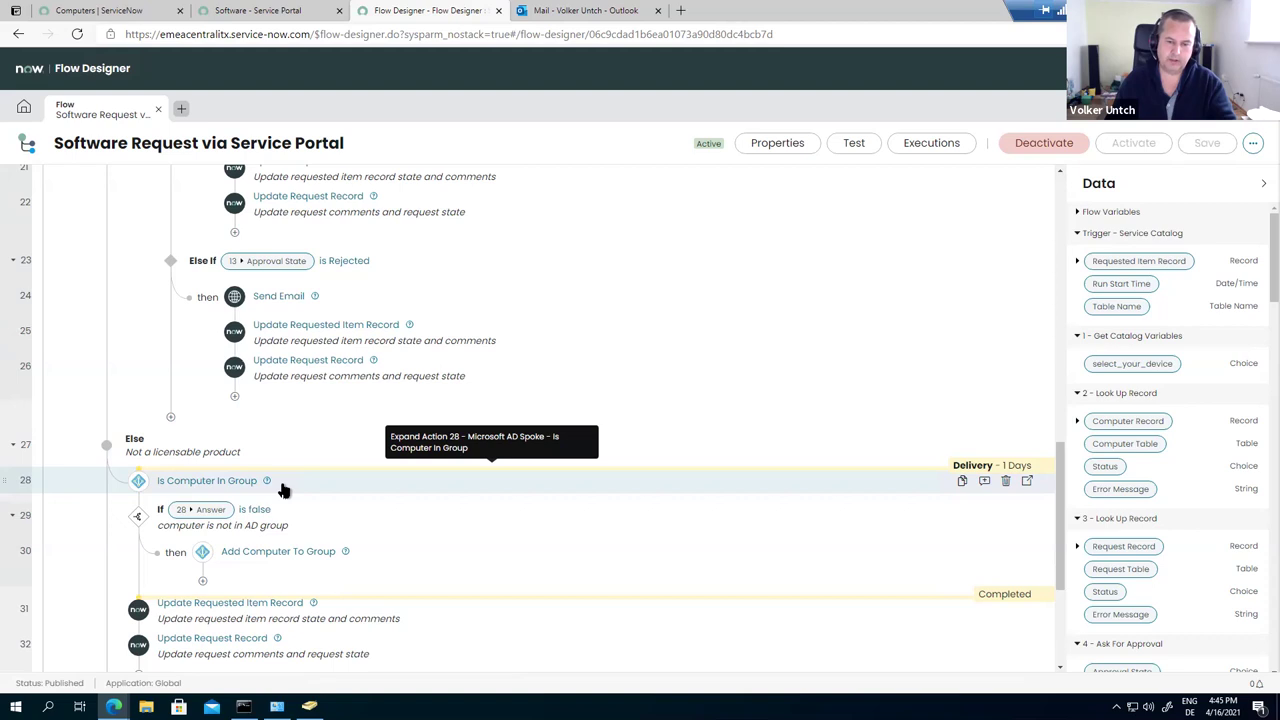
scroll(283, 490, "down", 3)
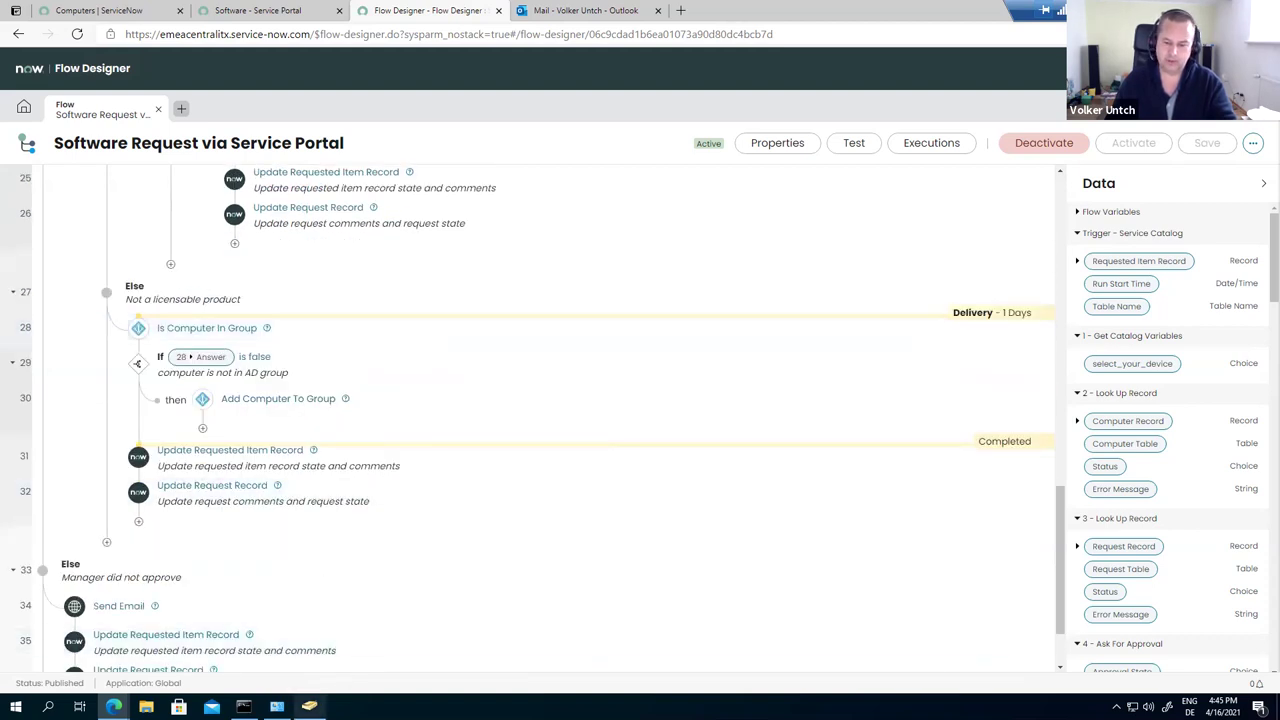
mouse_move(309, 706)
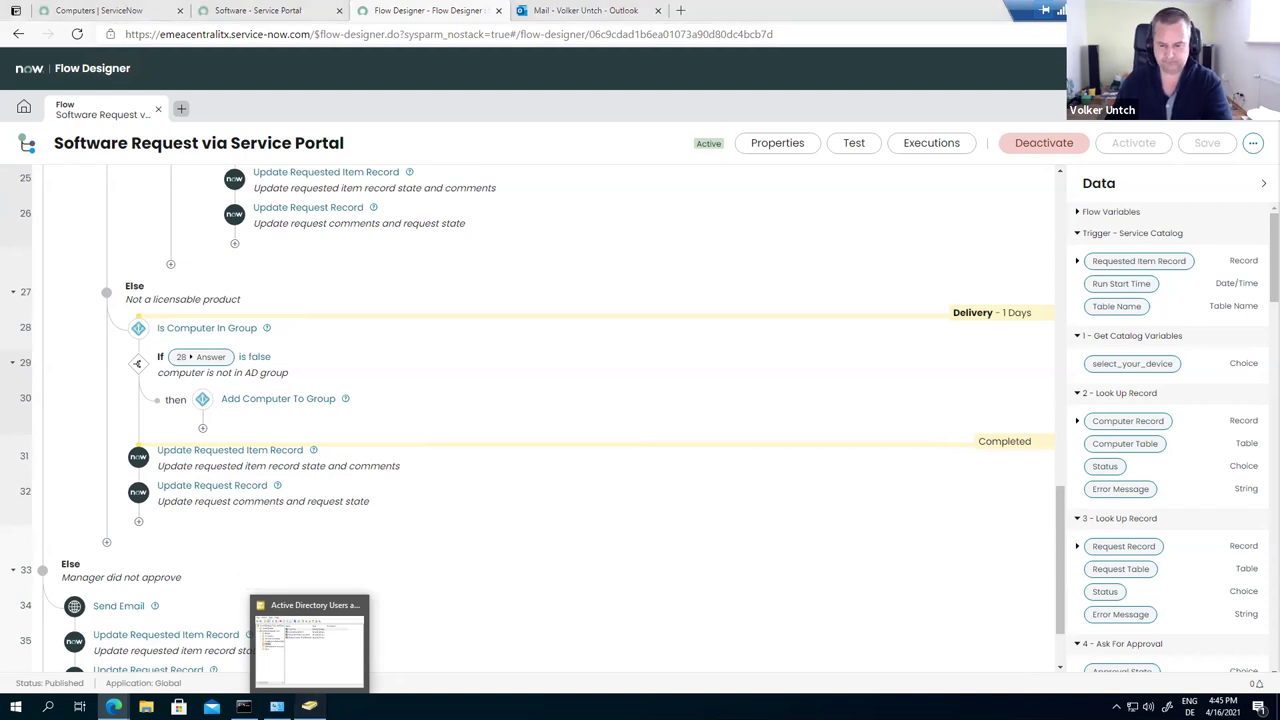
Step: Bring up Active Directory Users and Computers to view the 7-Zip 19.0 group in Groups
left_click(309, 706)
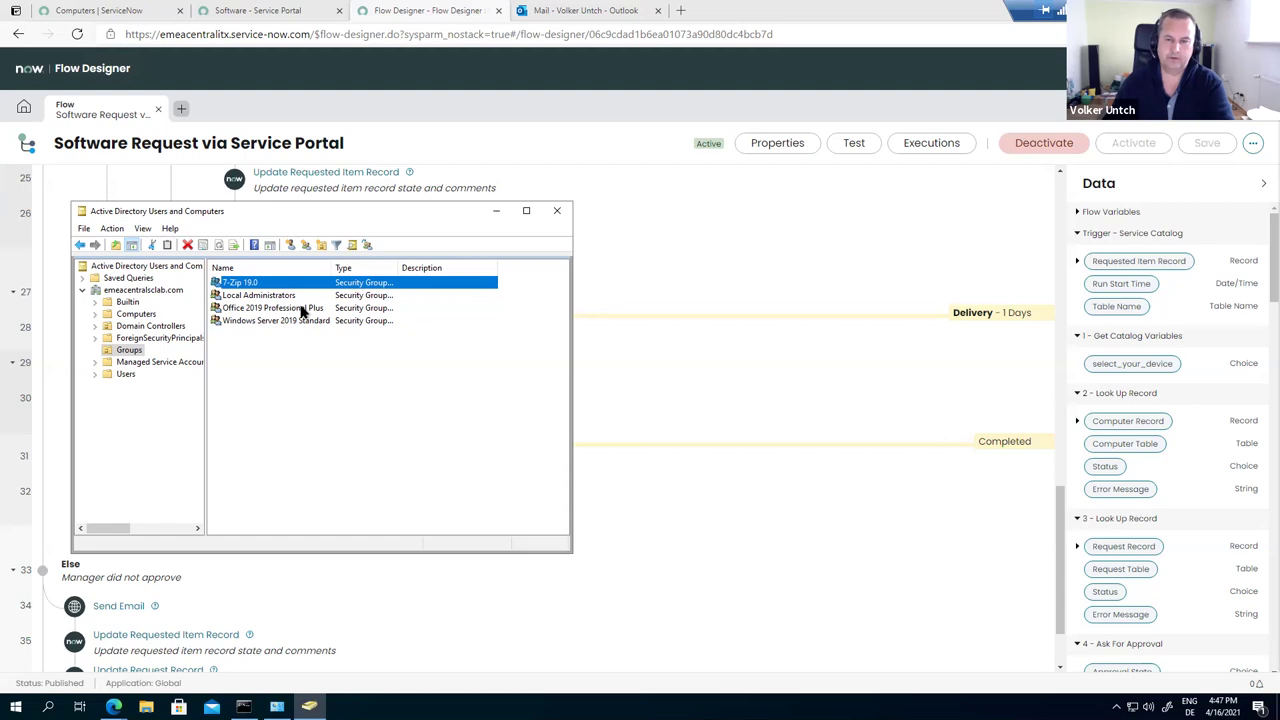
Step: Open the 7-Zip 19.0 catalog item and choose azcentralwrks2 as the target computer
left_click(464, 117)
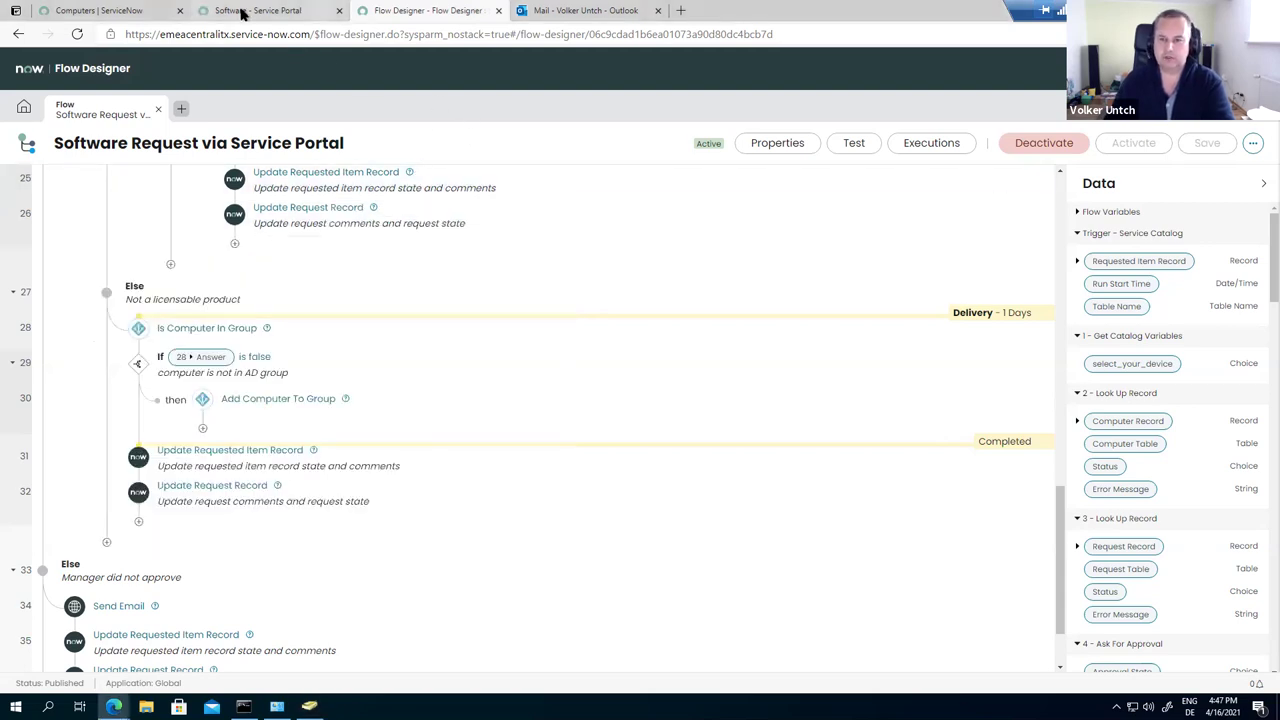
left_click(227, 15)
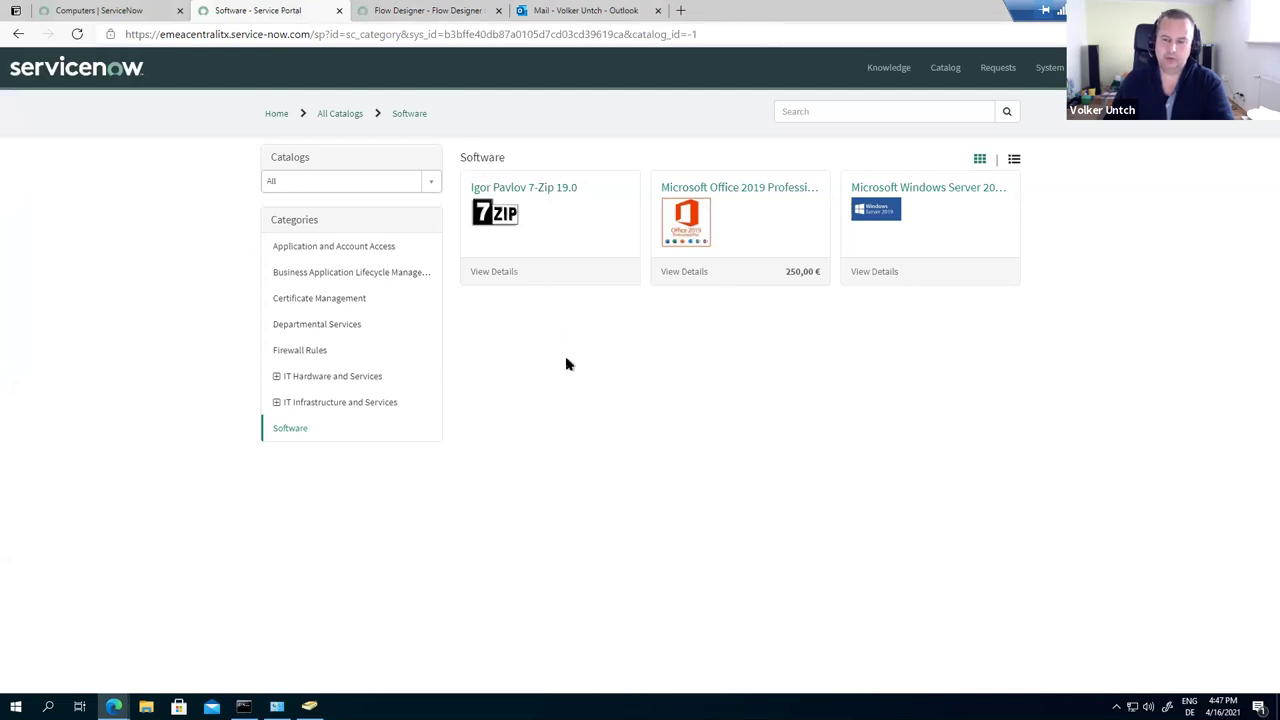
left_click(567, 237)
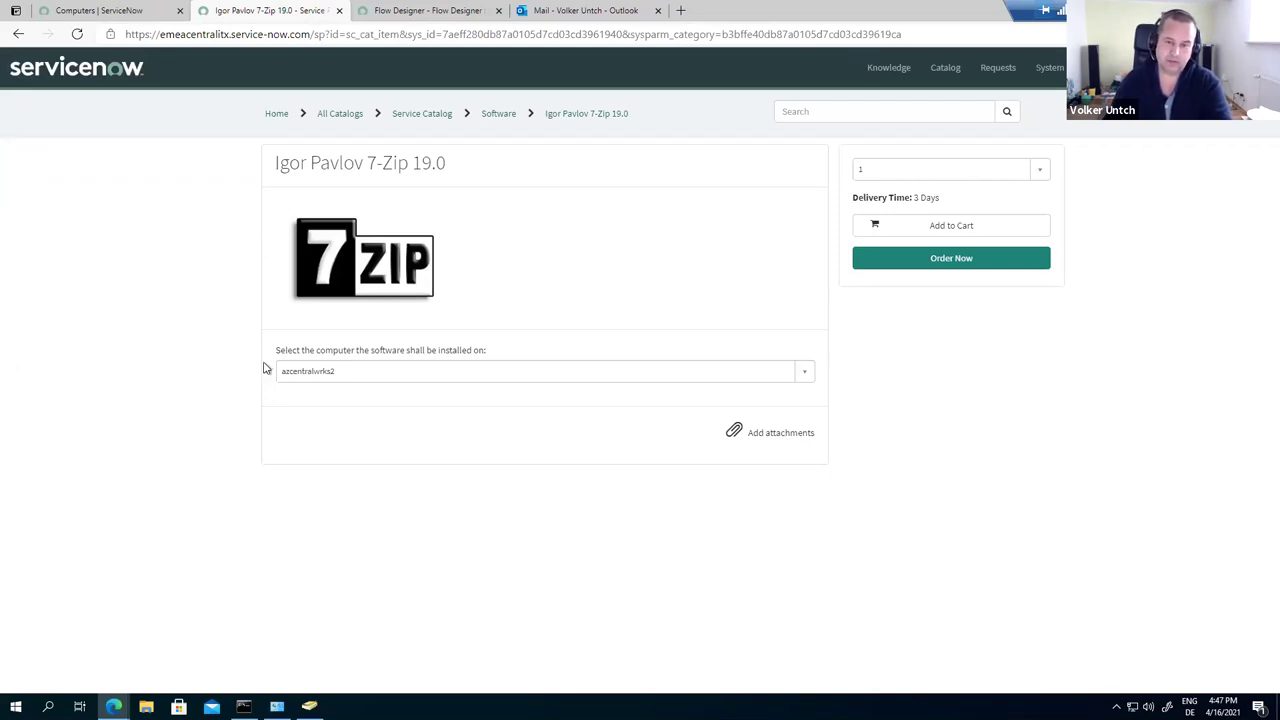
left_click(335, 379)
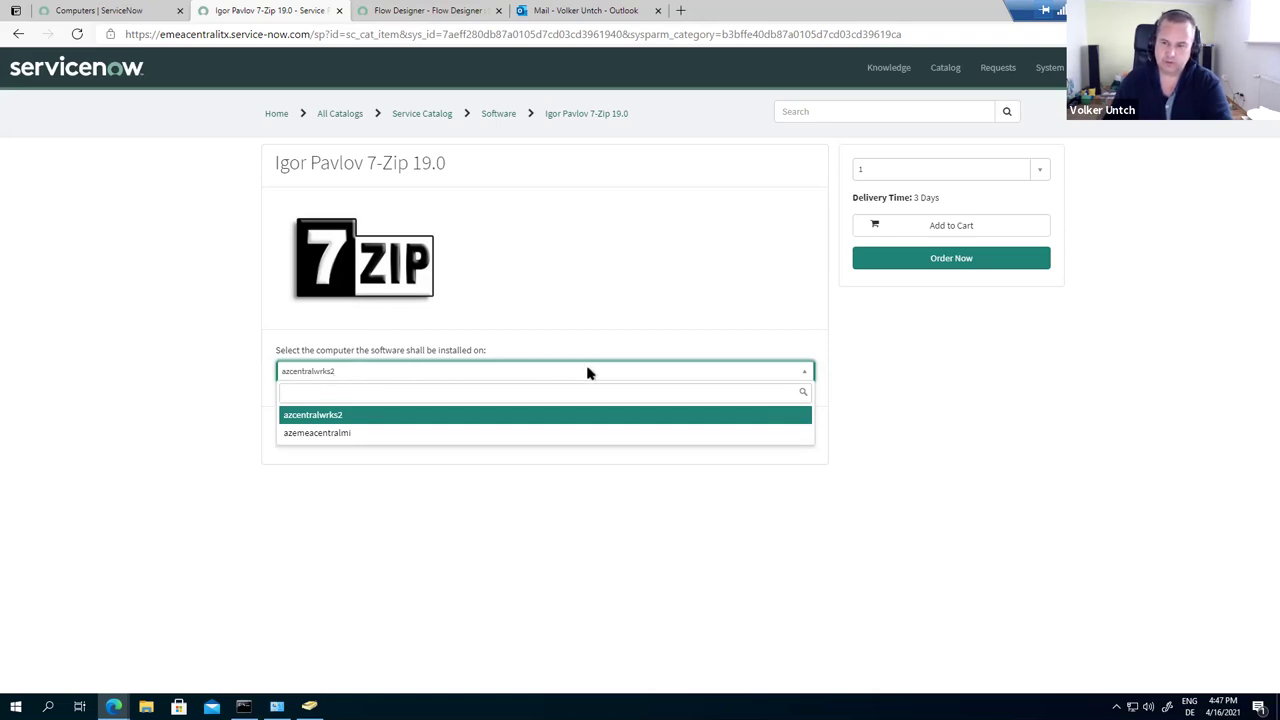
left_click(340, 418)
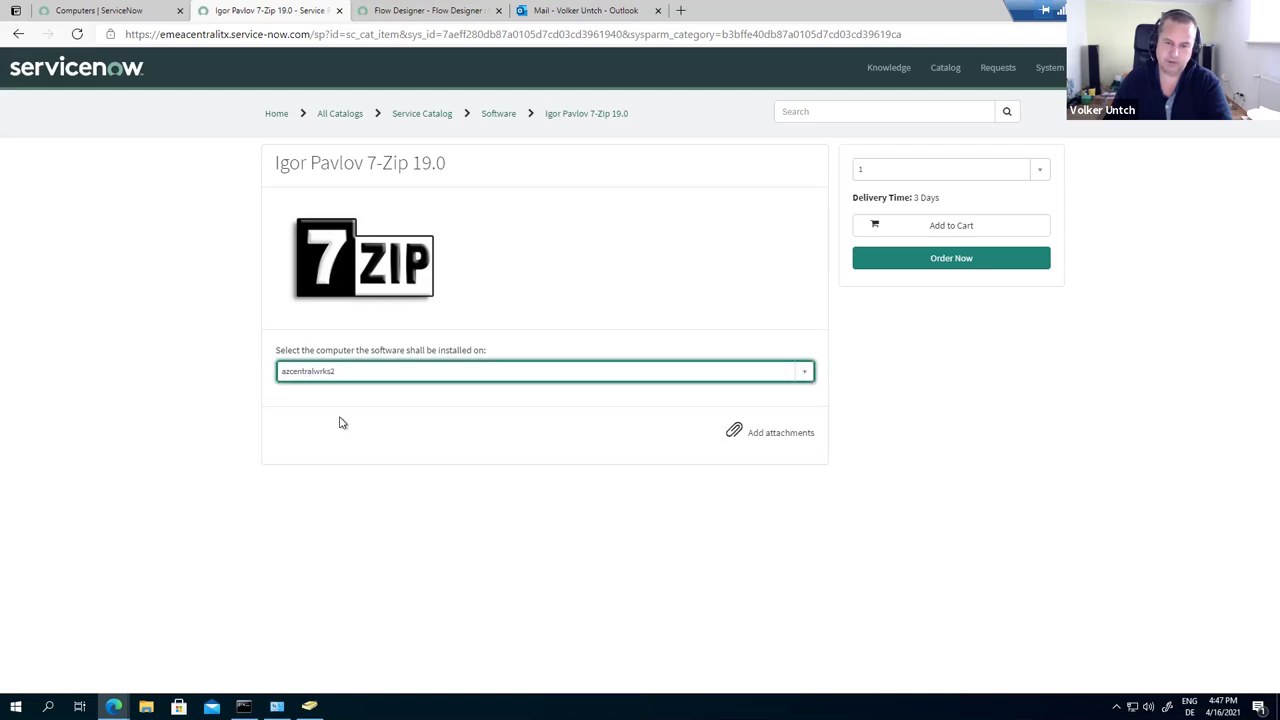
Step: Order 7-Zip 19.0 now, leaving delivery information and special instructions empty, and check out
left_click(968, 262)
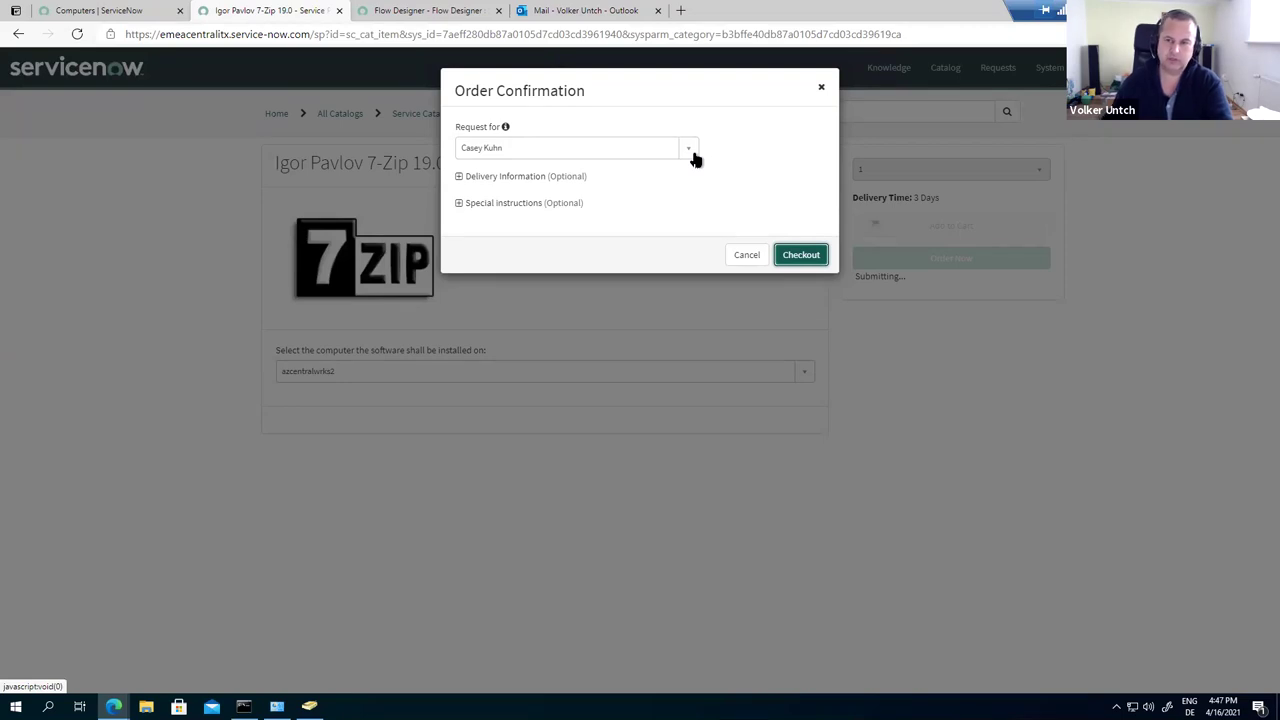
left_click(459, 177)
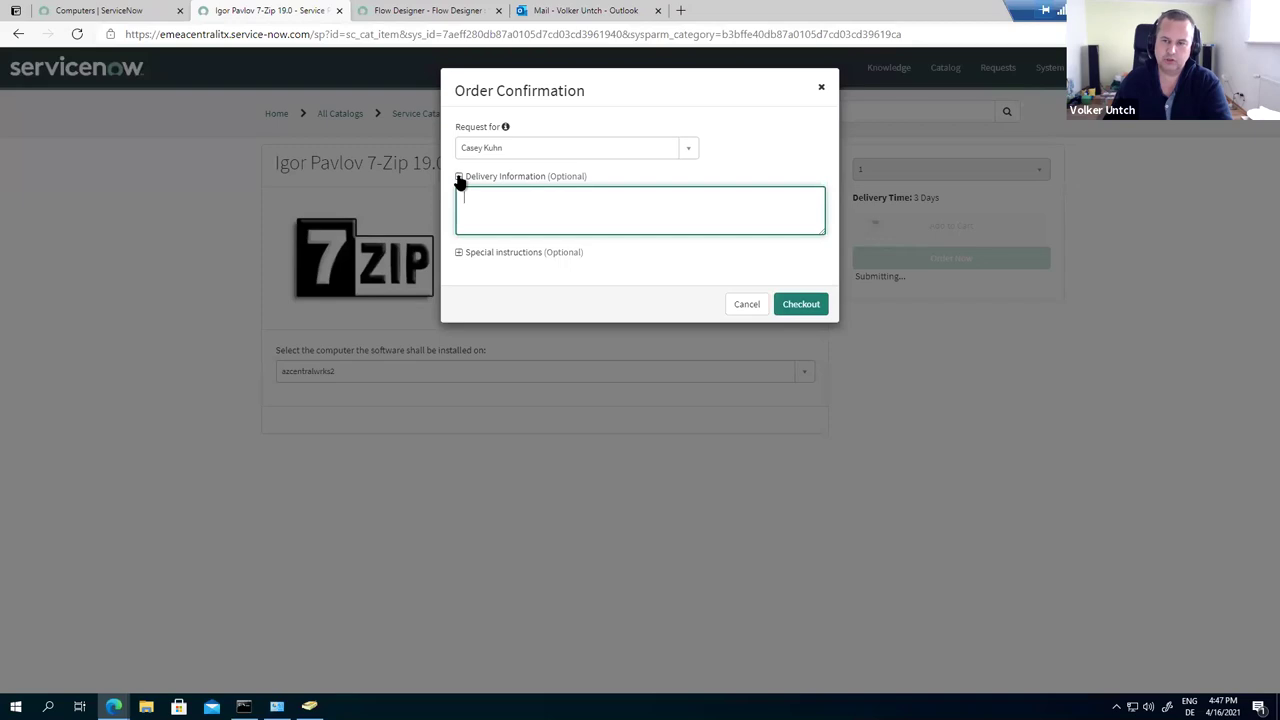
left_click(459, 253)
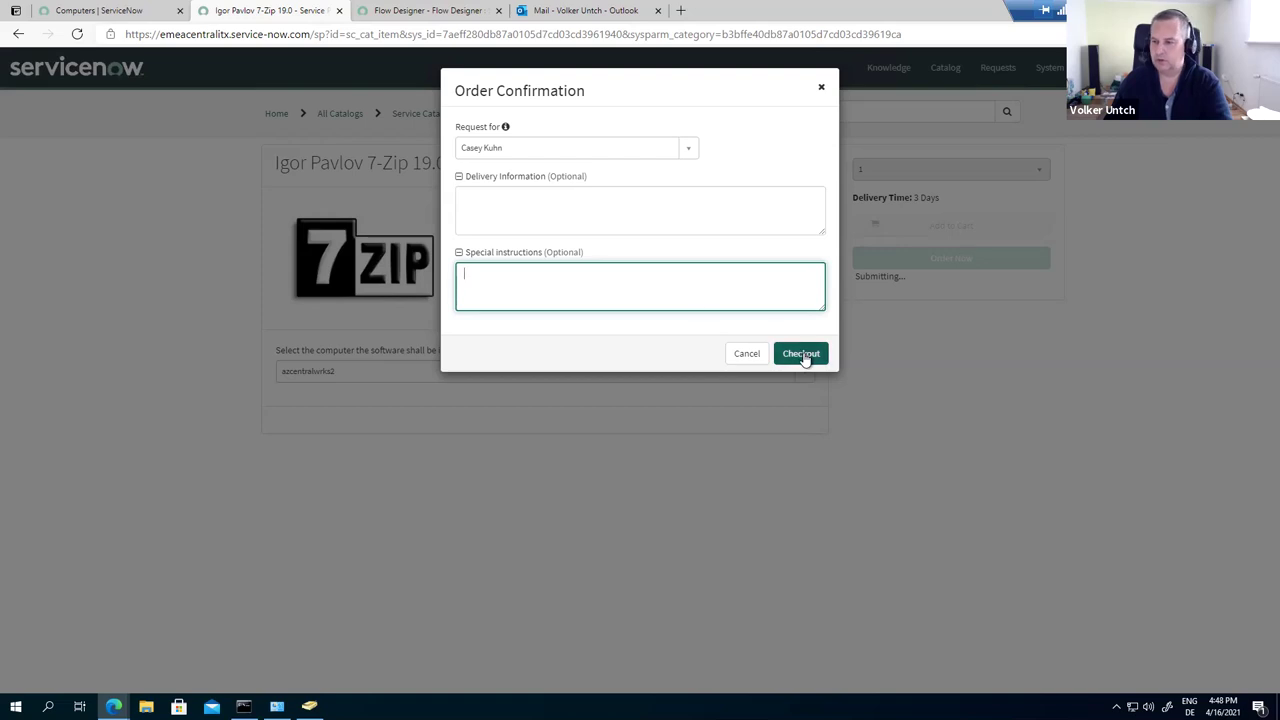
left_click(801, 354)
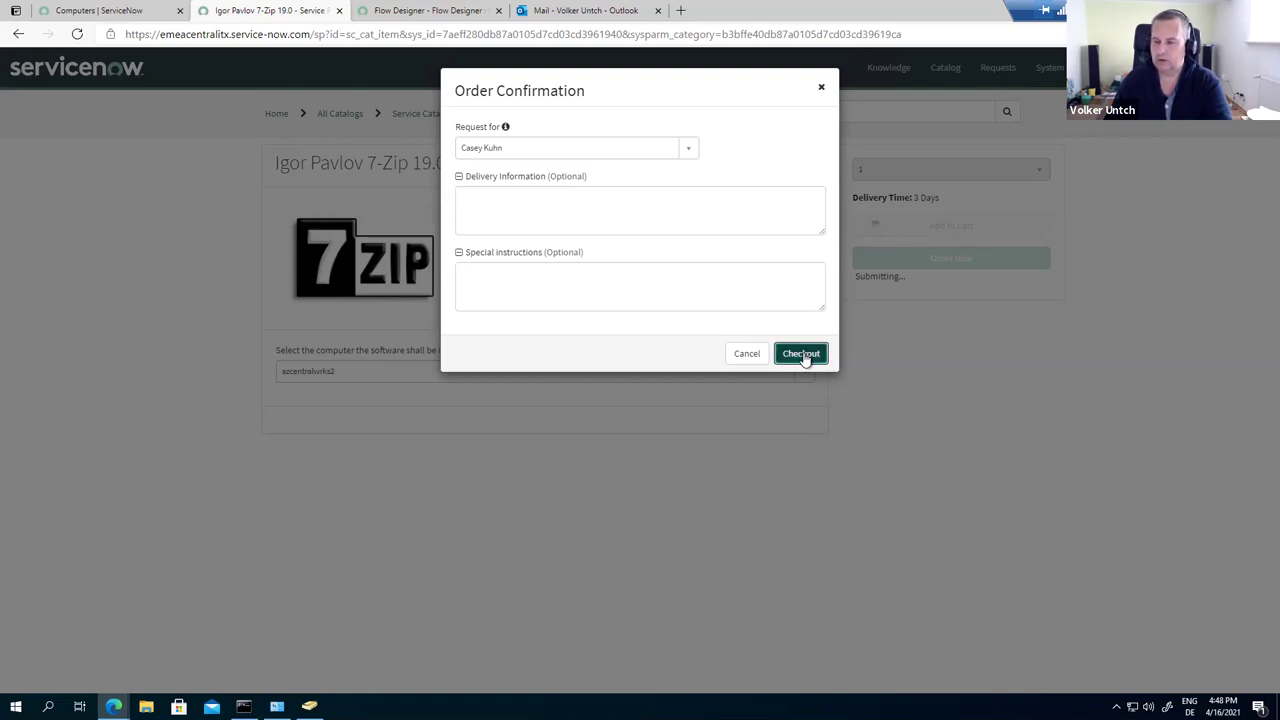
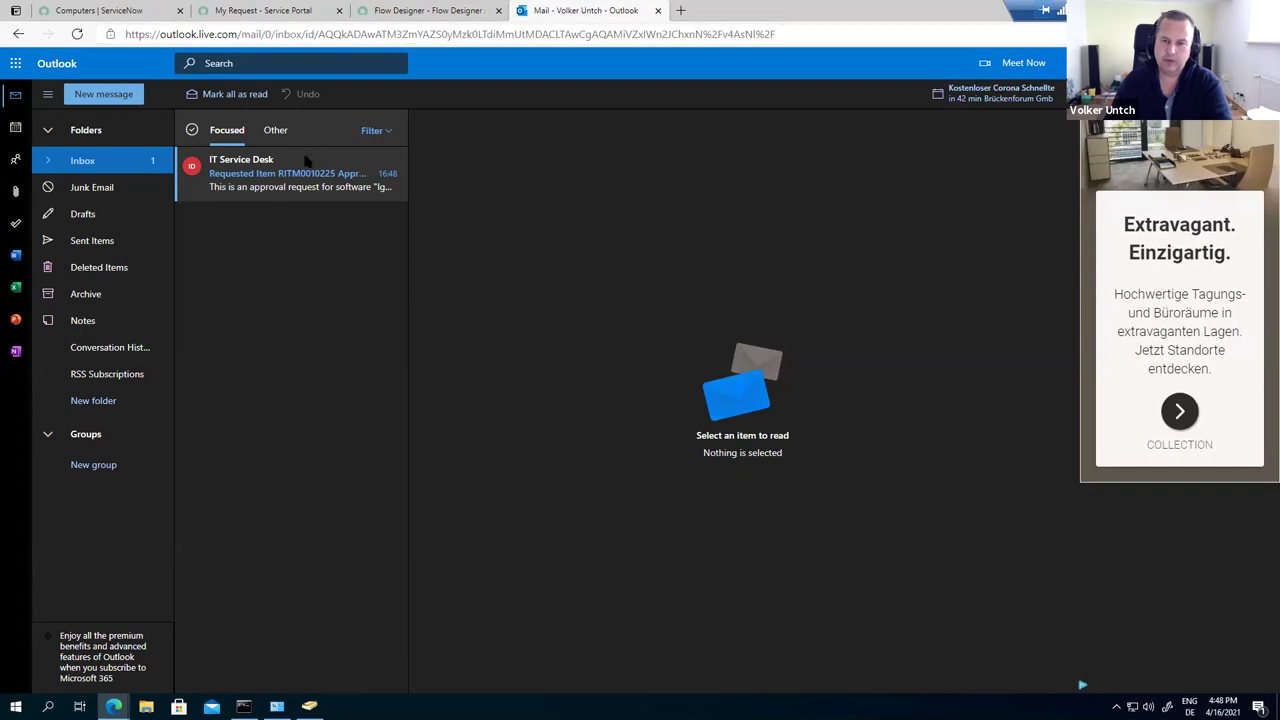
Step: Open the RITM0010225 approval e-mail and follow its Requested Item link into ServiceNow
left_click(273, 187)
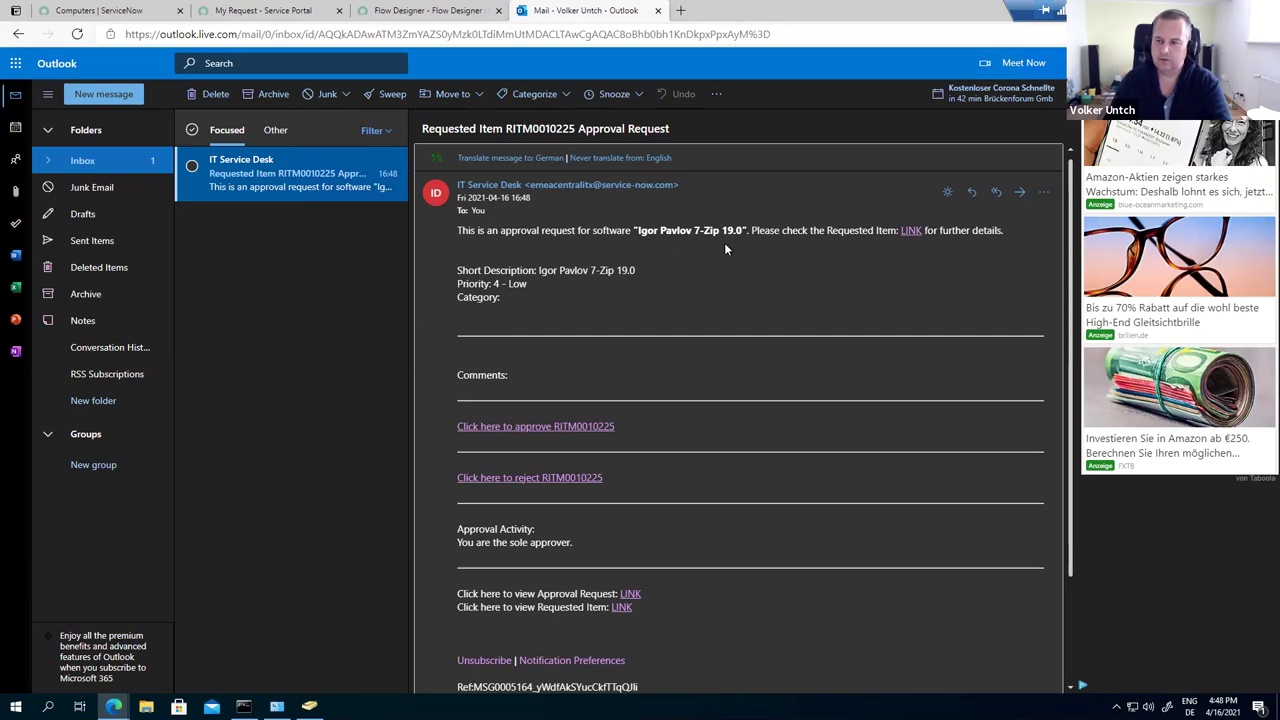
left_click(912, 232, "ctrl")
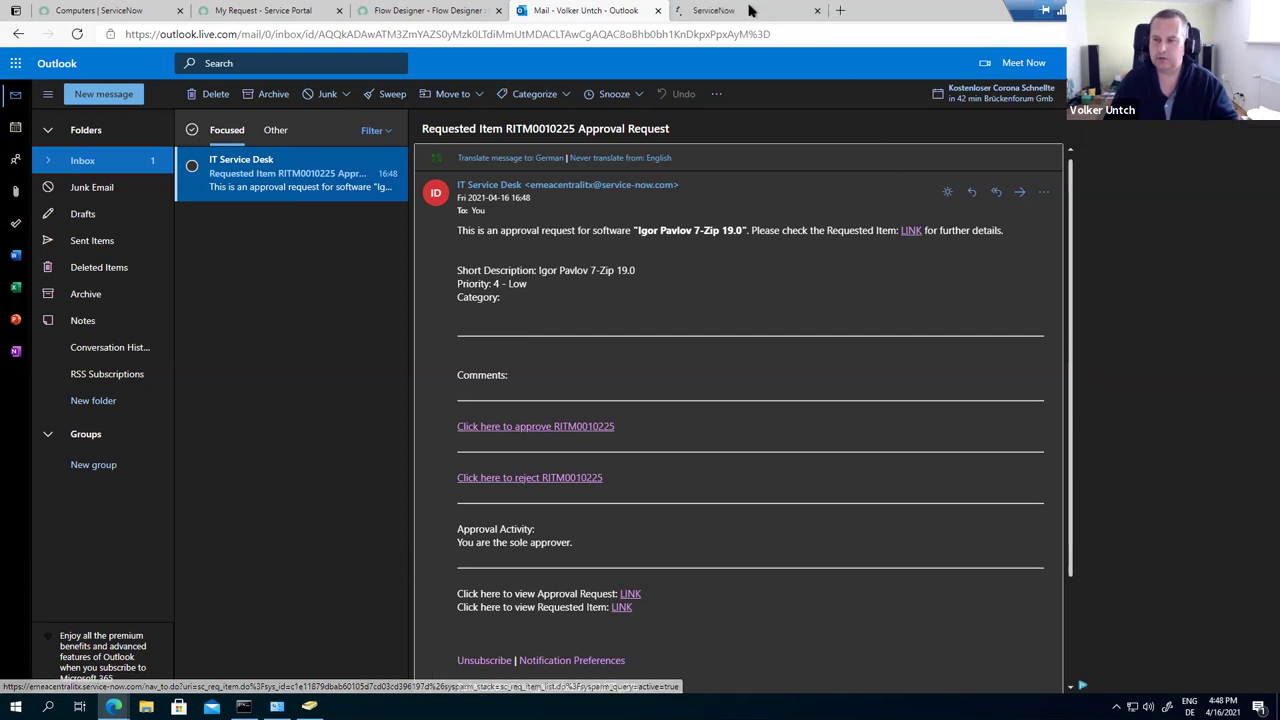
Step: Check RITM0010225 is awaiting approval with one entry in Approvers (1), then close its tab
left_click(745, 13)
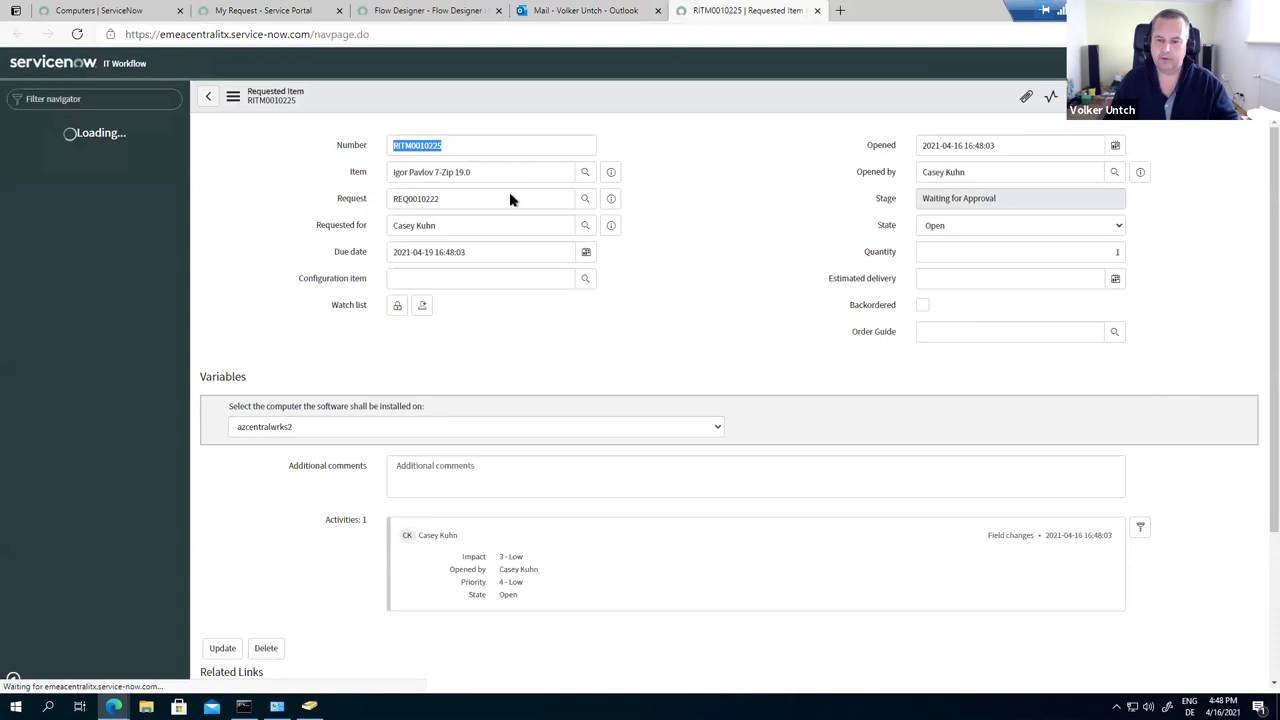
scroll(391, 510, "down", 1)
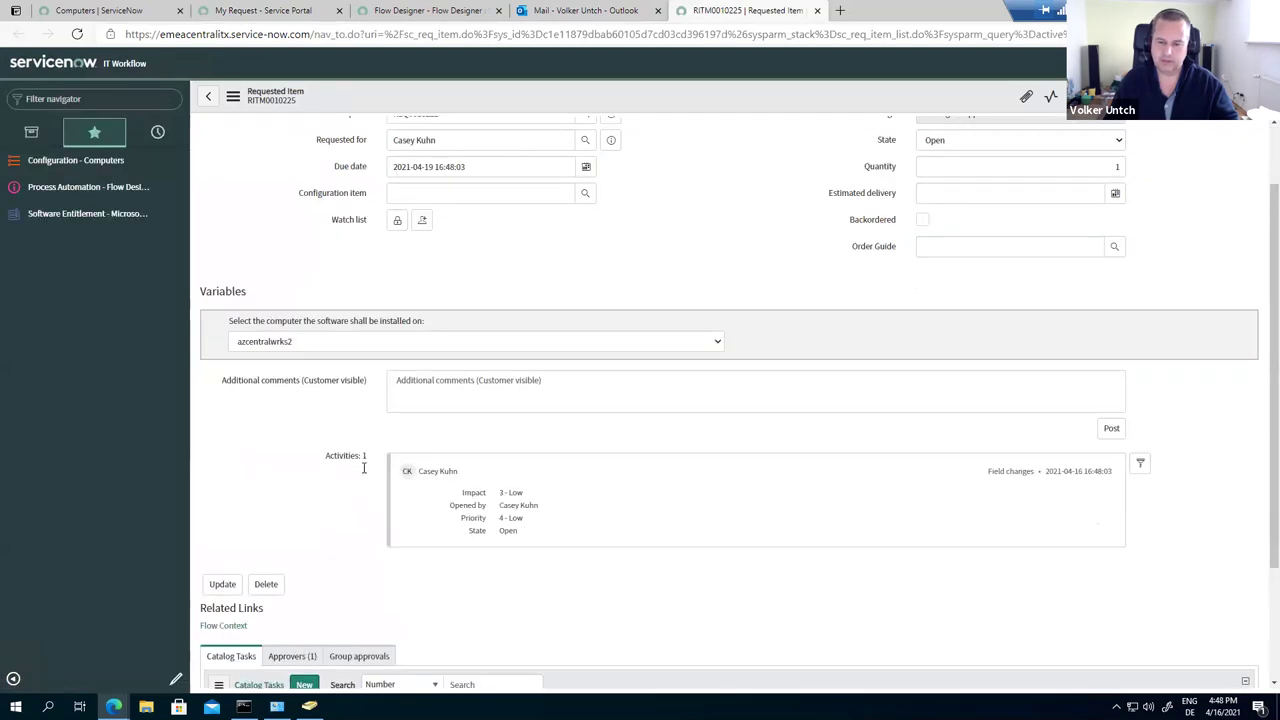
scroll(325, 505, "down", 2)
scroll(334, 480, "up", 2)
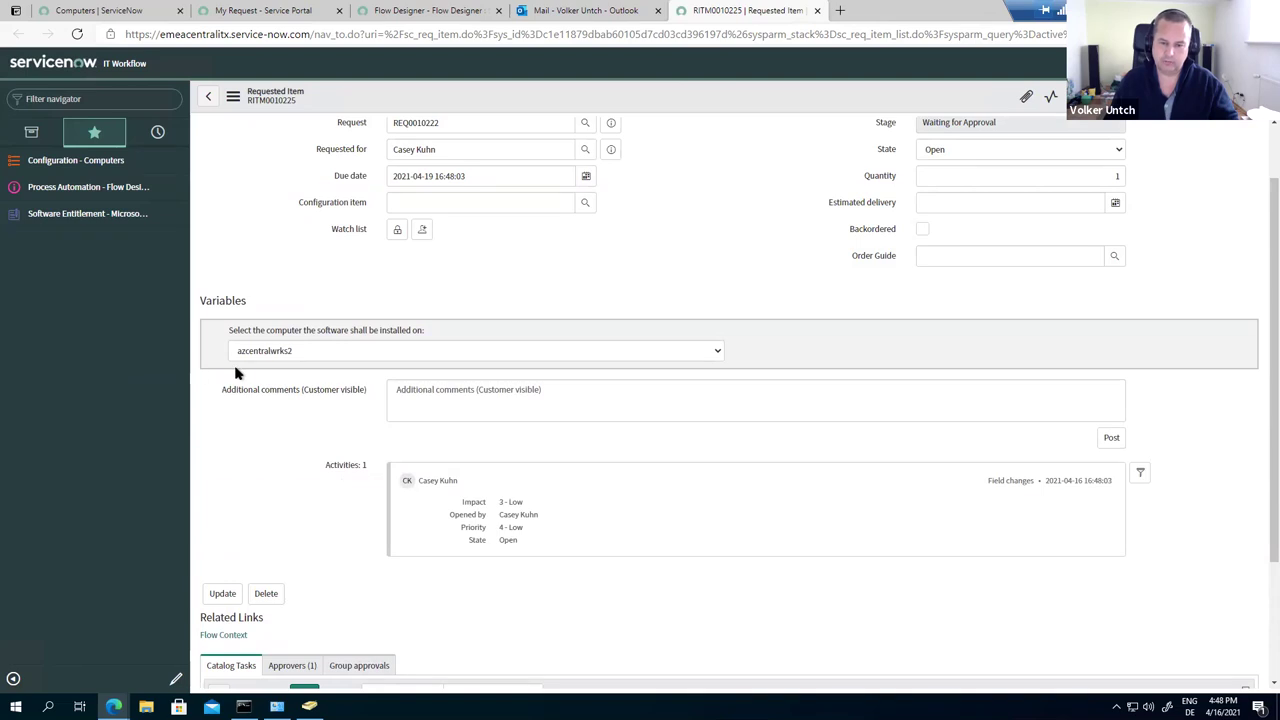
scroll(240, 459, "down", 1)
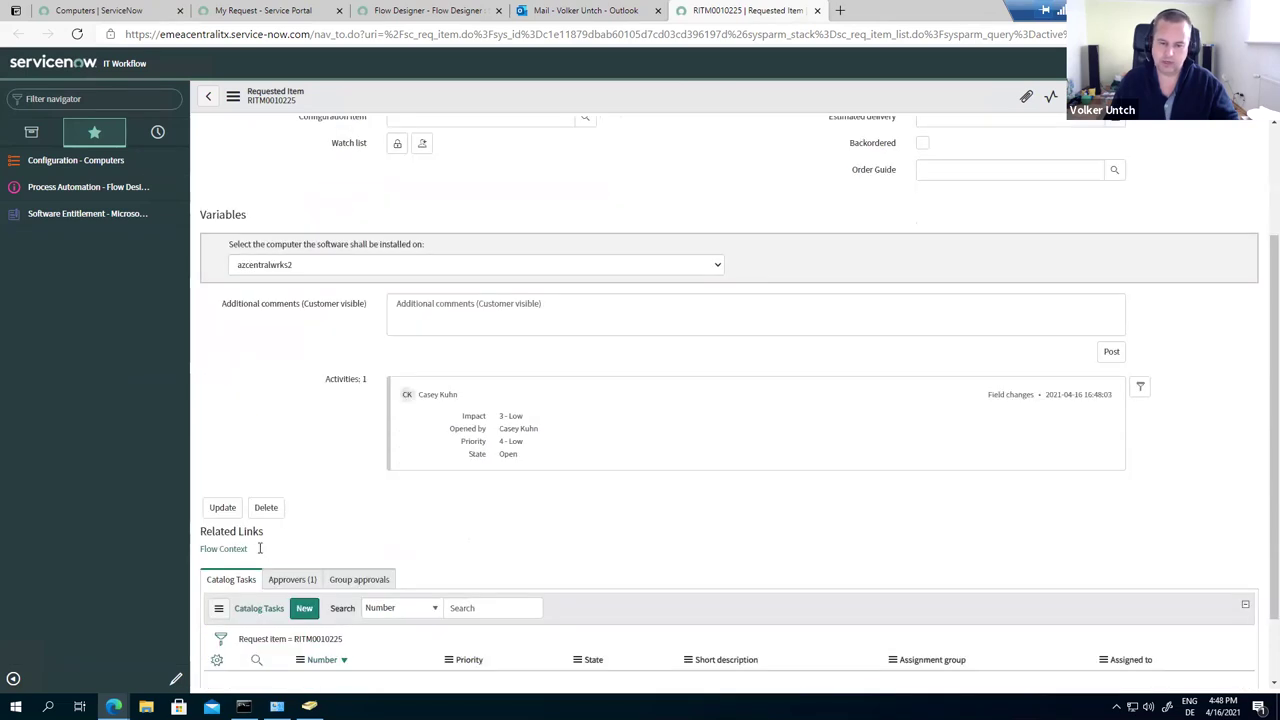
left_click(275, 585)
scroll(300, 595, "down", 1)
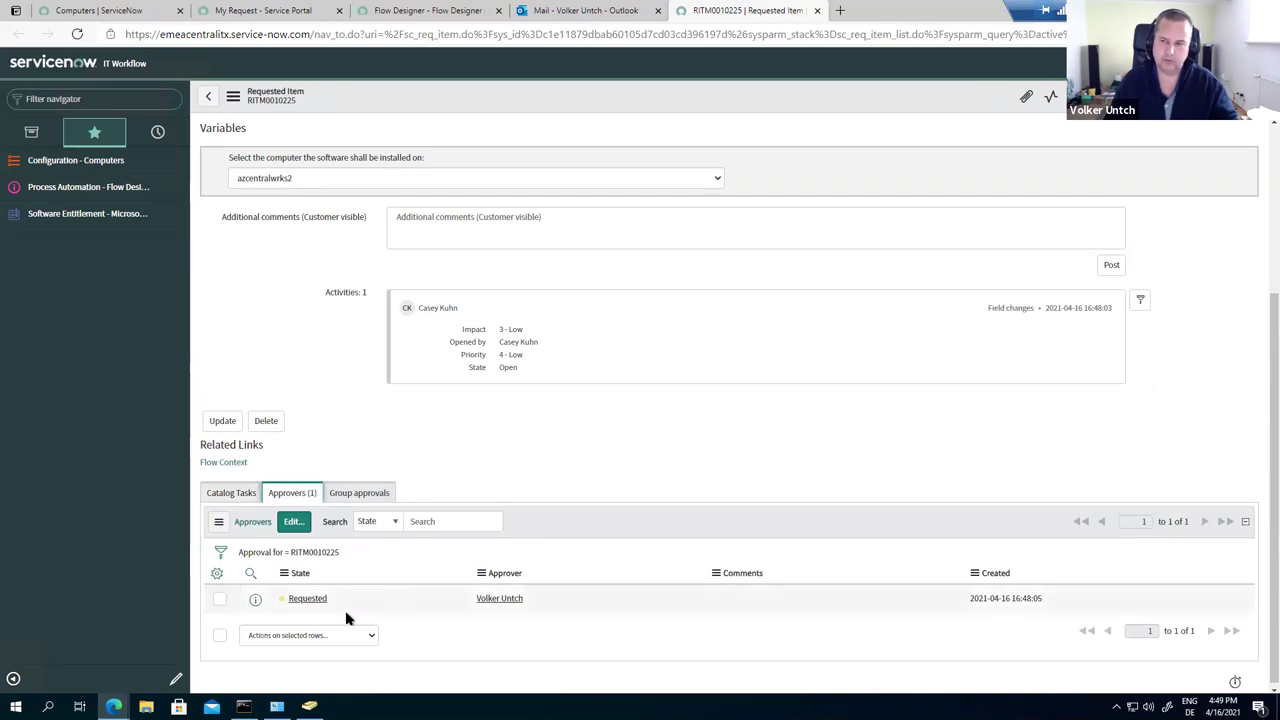
left_click(817, 10)
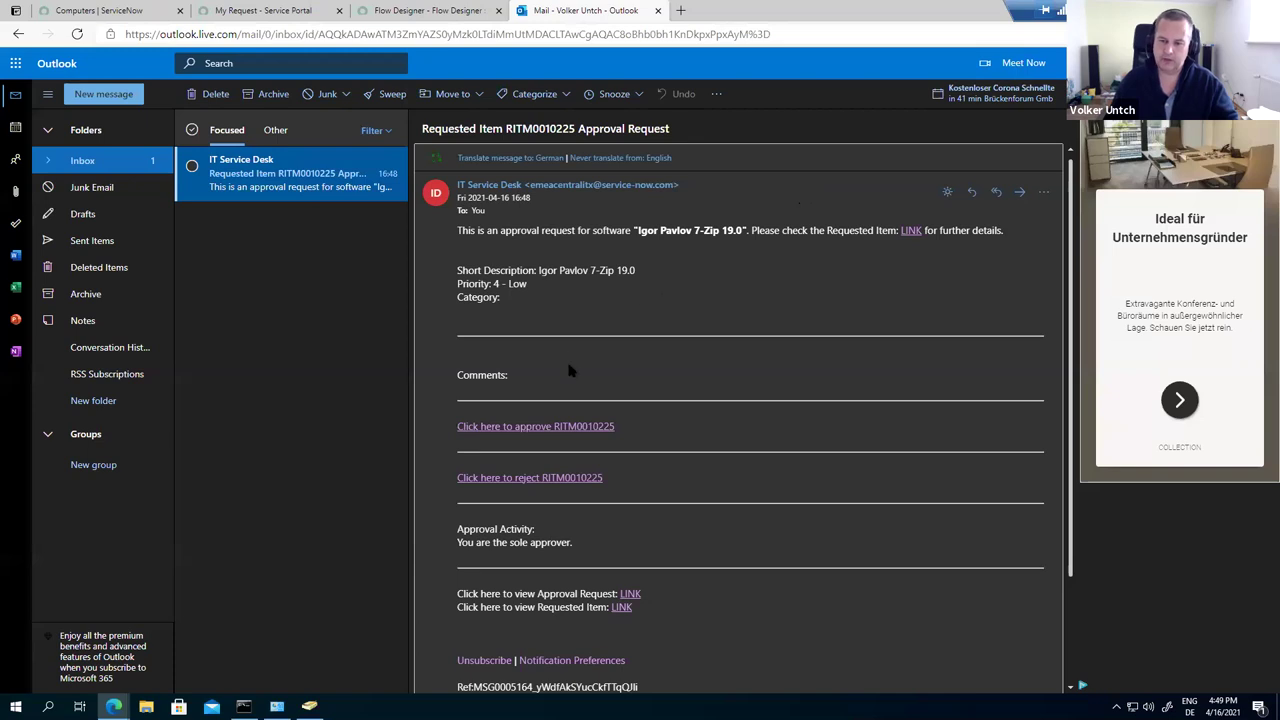
Step: Send the RITM0010225 approval reply with the comment 'ok for me.'
left_click(559, 428)
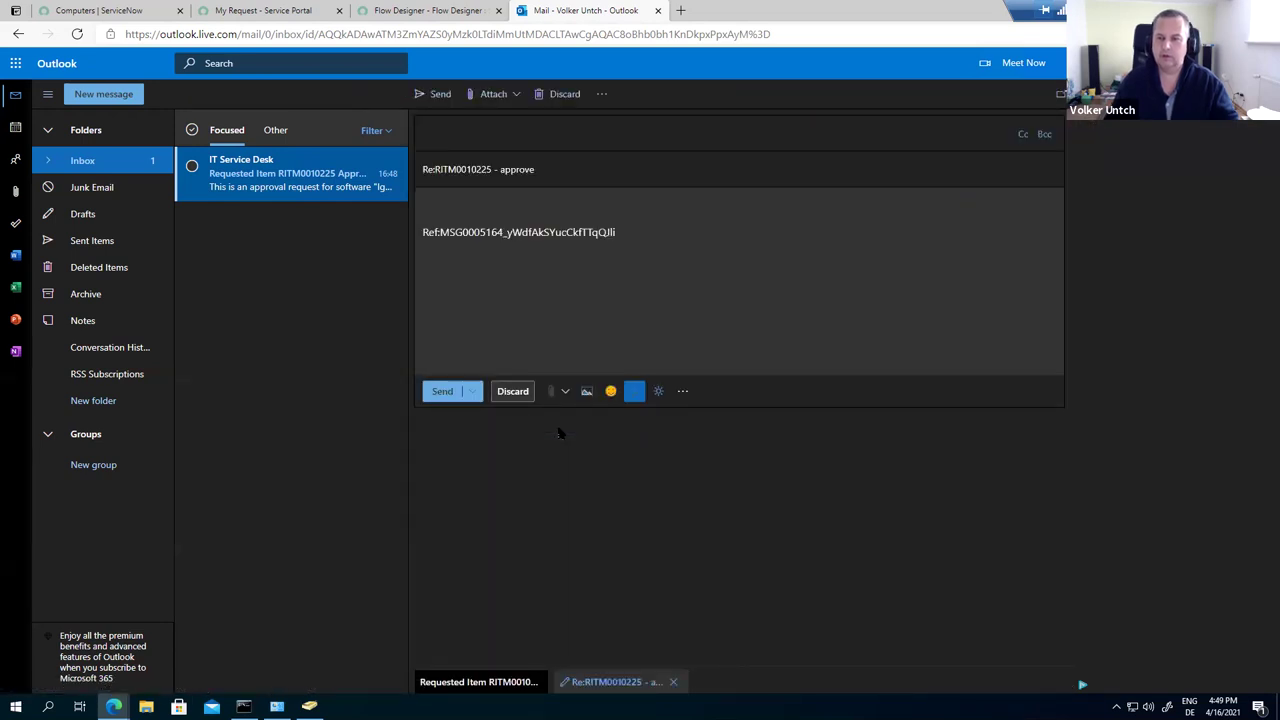
left_click(466, 207)
type("ok for me.")
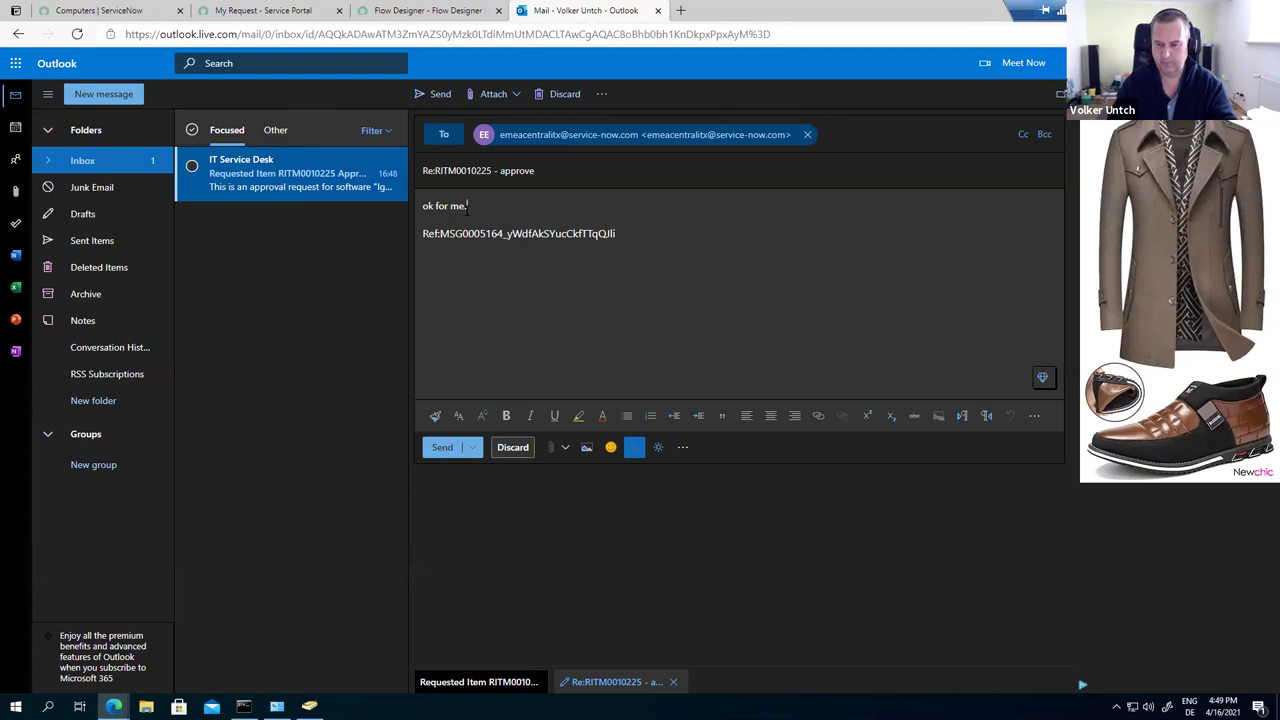
left_click(443, 449)
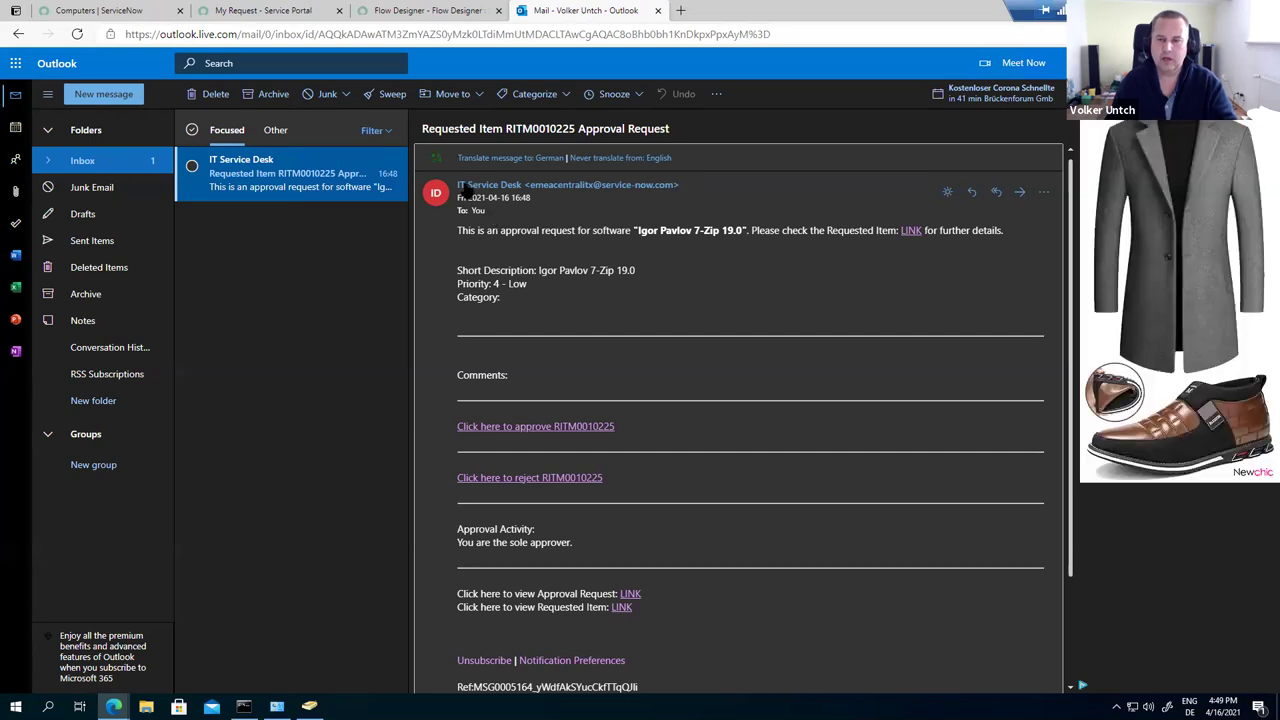
left_click(258, 12)
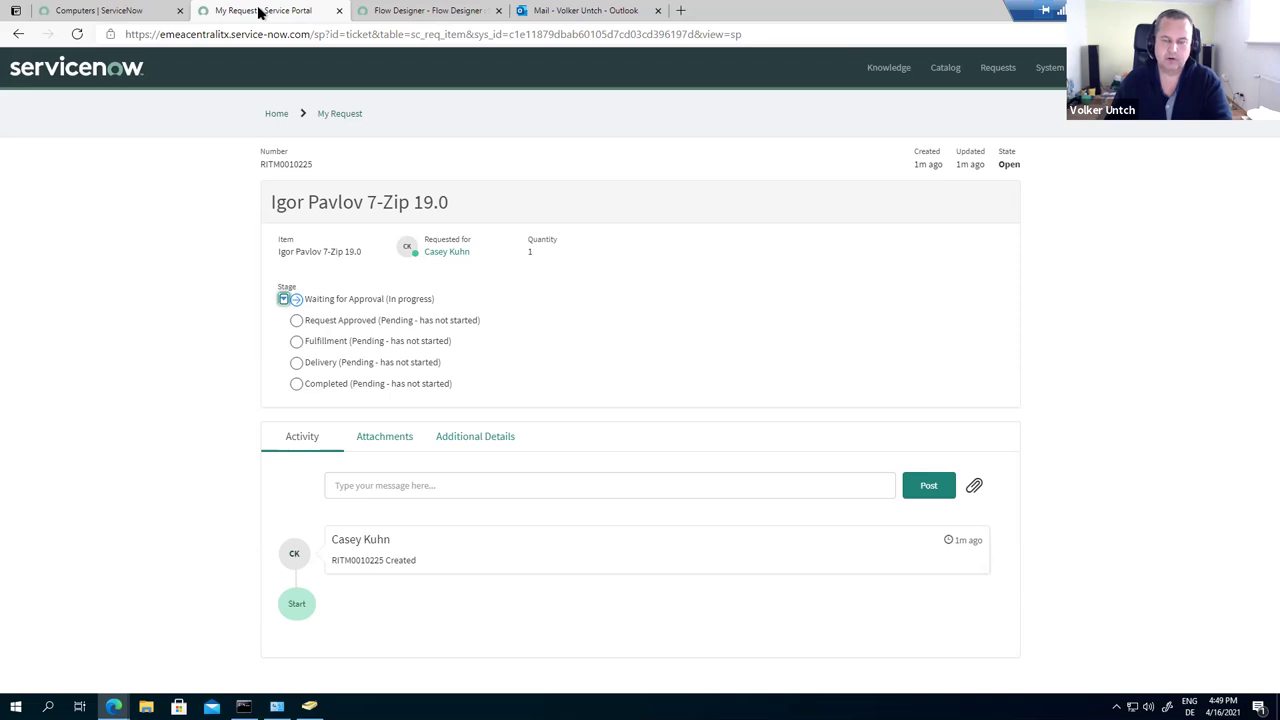
Step: Refresh the RITM0010225 portal page until approval and fulfillment are complete and Delivery is in progress
left_click(77, 34)
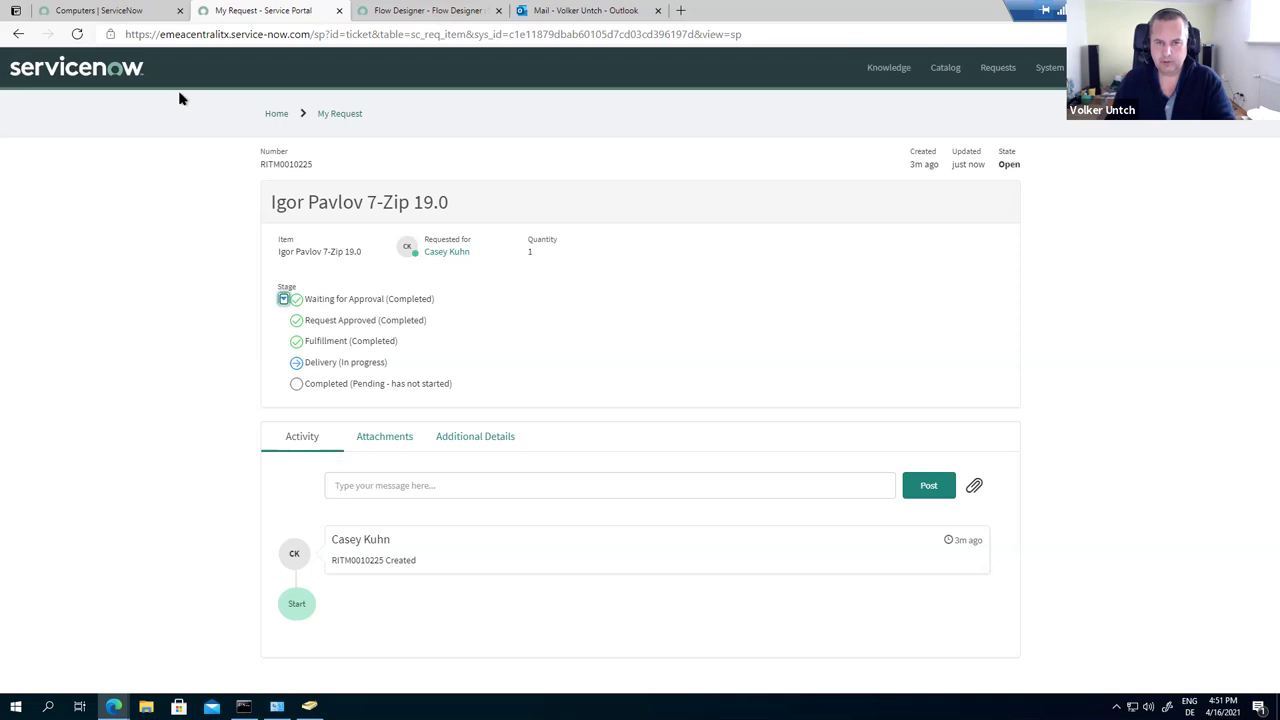
left_click(77, 35)
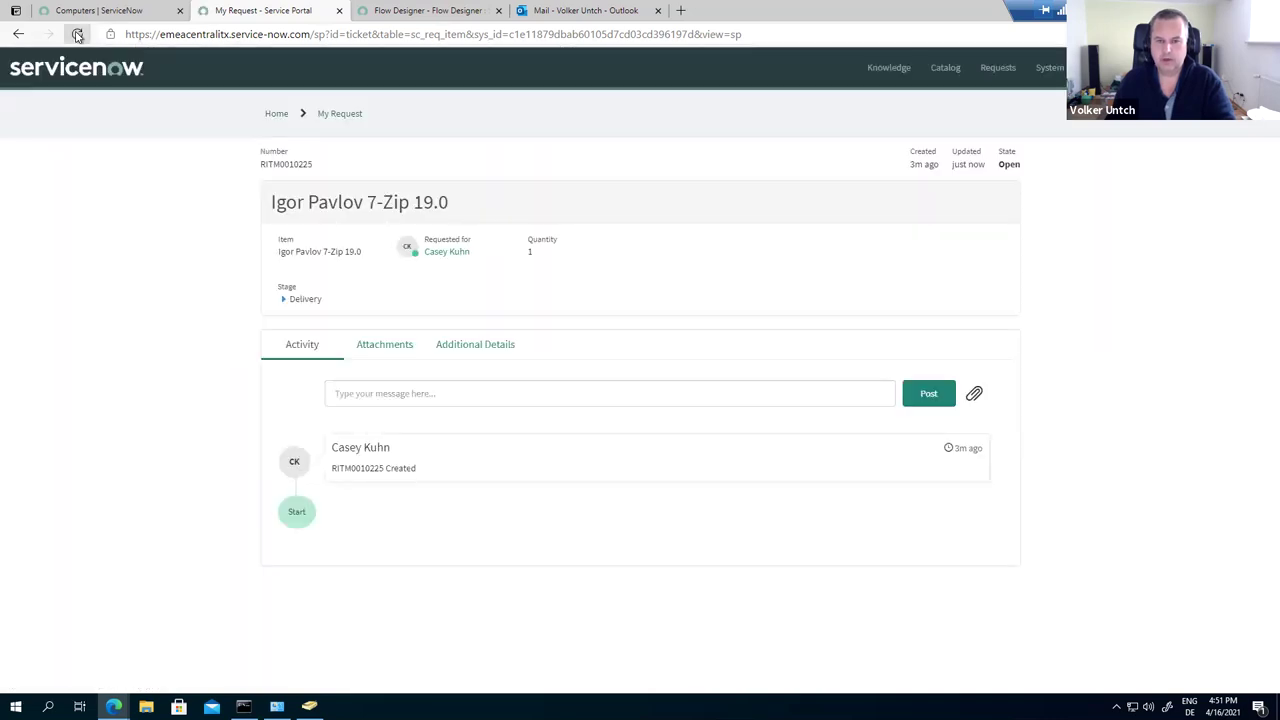
left_click(284, 299)
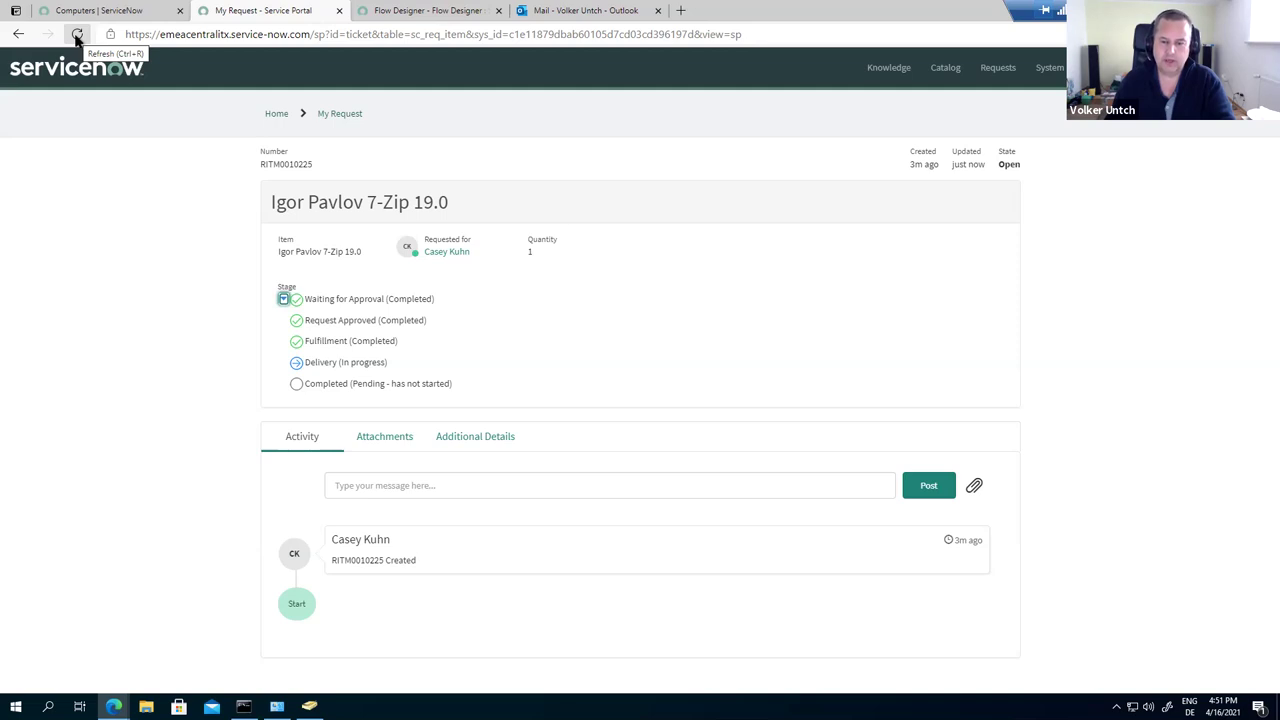
left_click(77, 36)
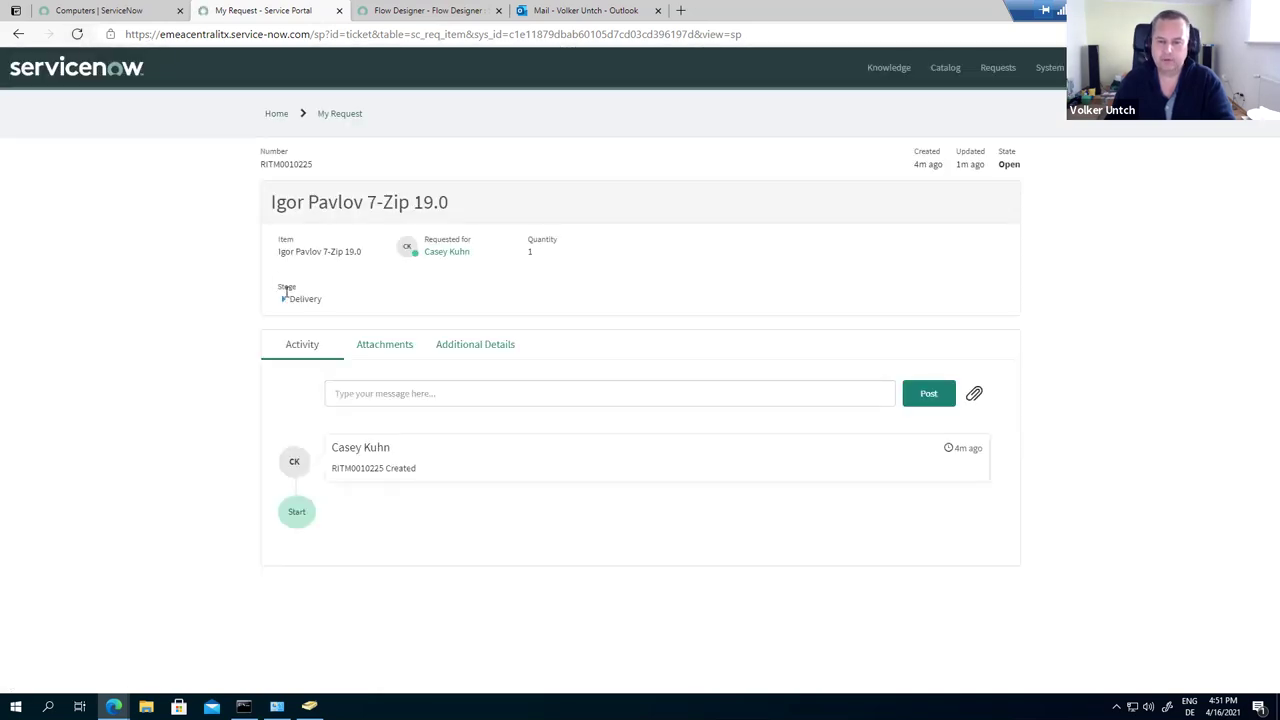
left_click(284, 299)
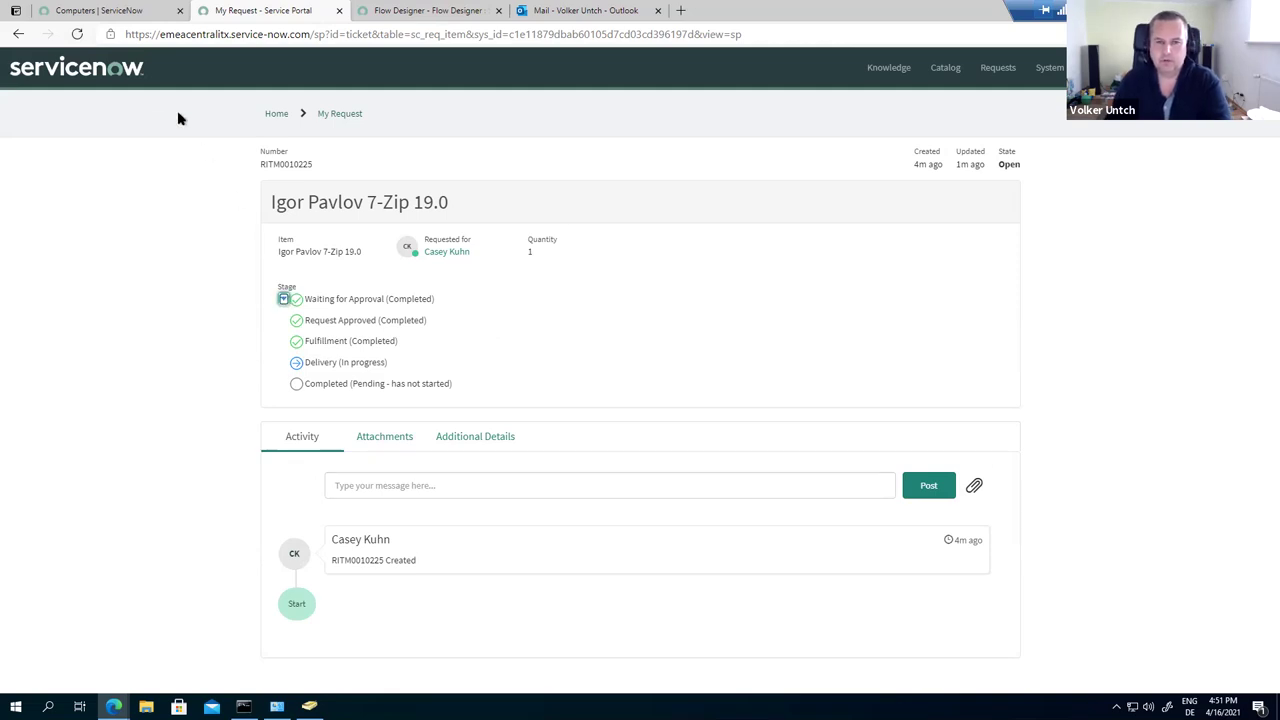
left_click(79, 35)
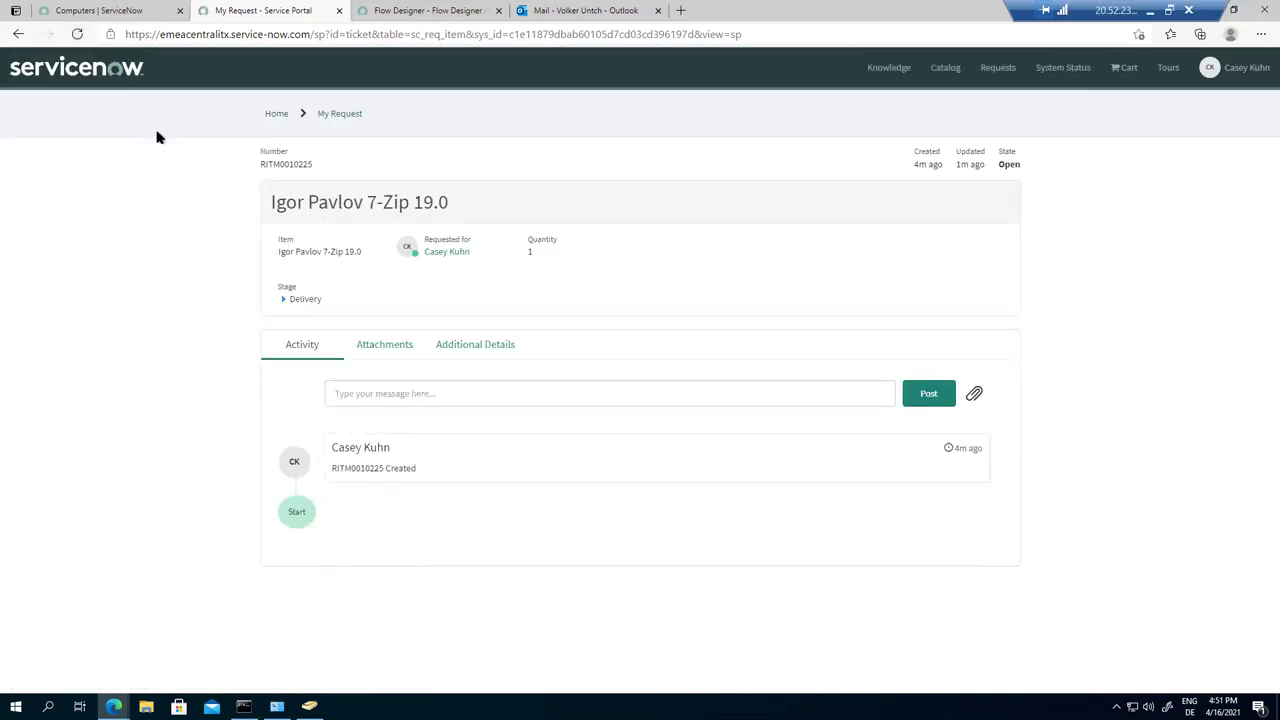
left_click(283, 302)
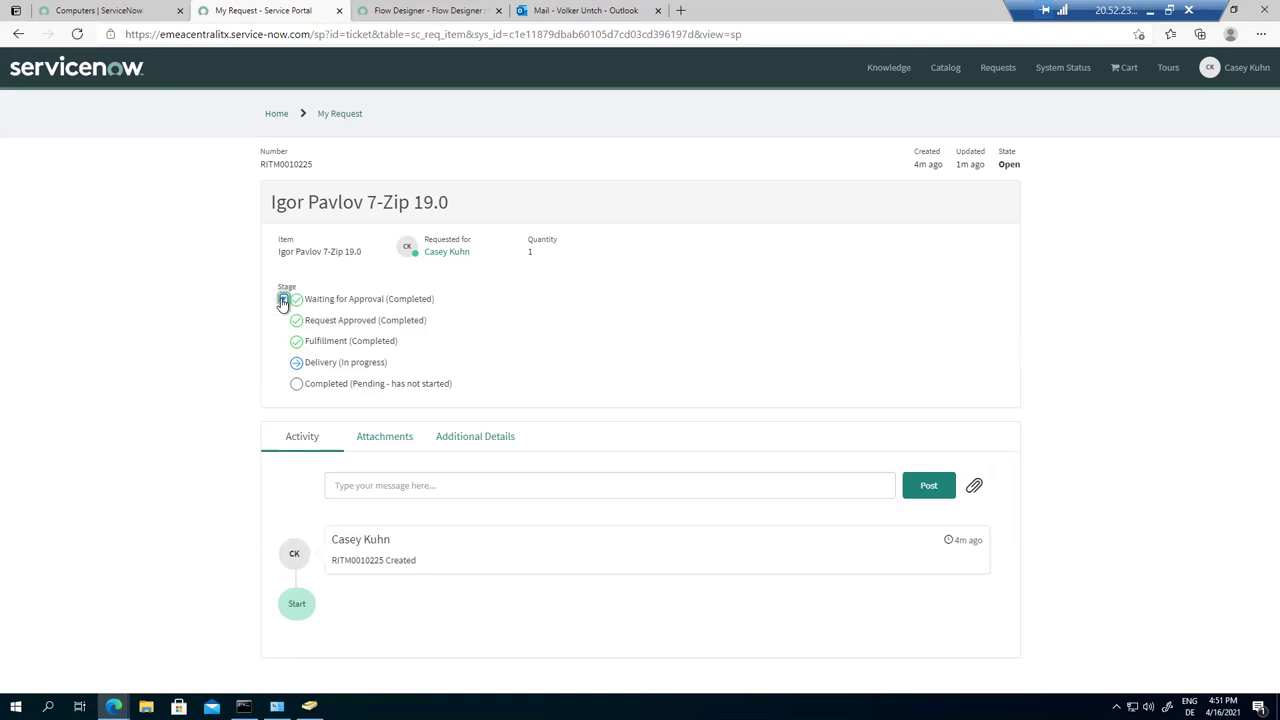
Step: Review the Software Installations listed on the azcentralwrks2 computer record
left_click(118, 12)
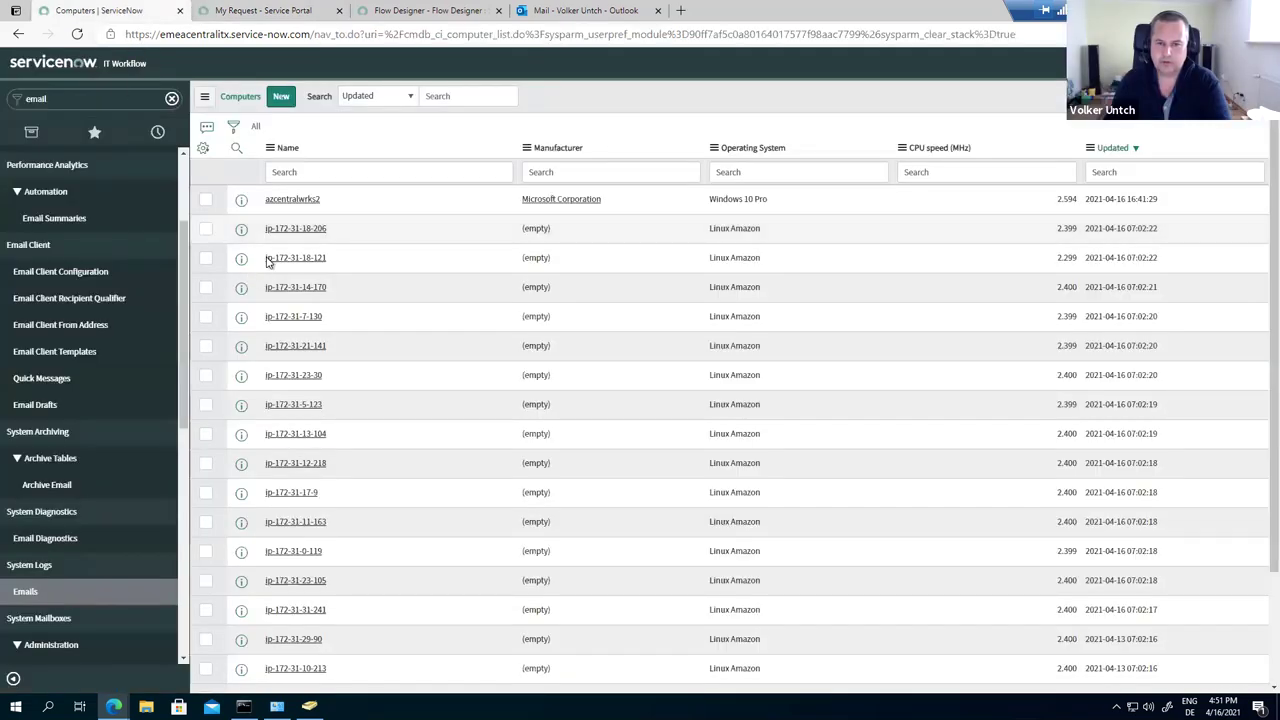
left_click(292, 201)
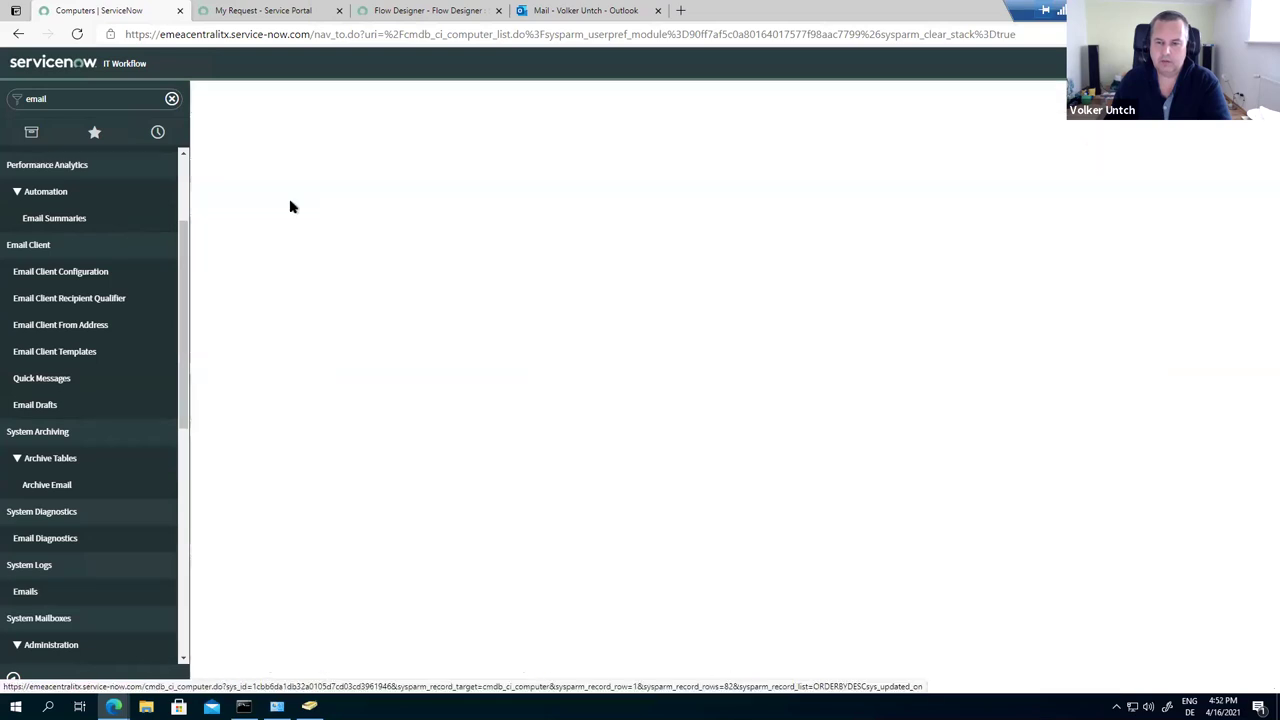
scroll(749, 453, "down", 5)
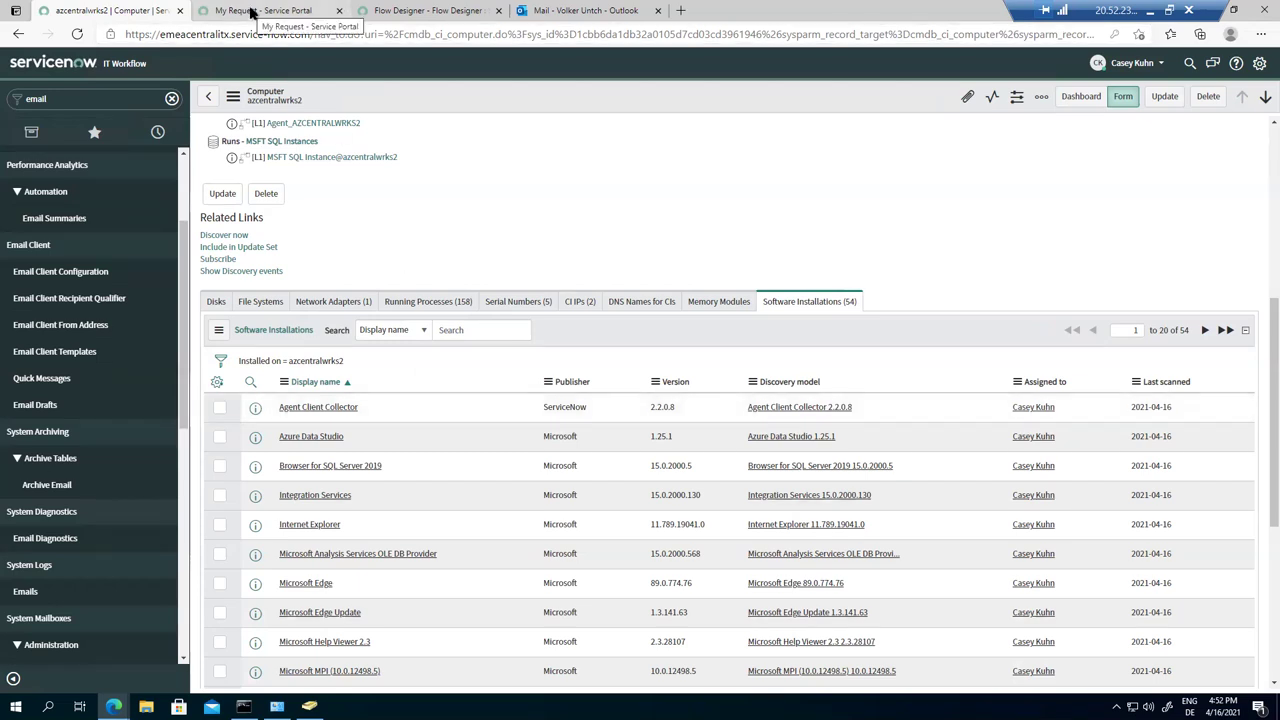
Step: Refresh the RITM0010225 portal page to confirm Closed Complete with every stage completed
left_click(252, 12)
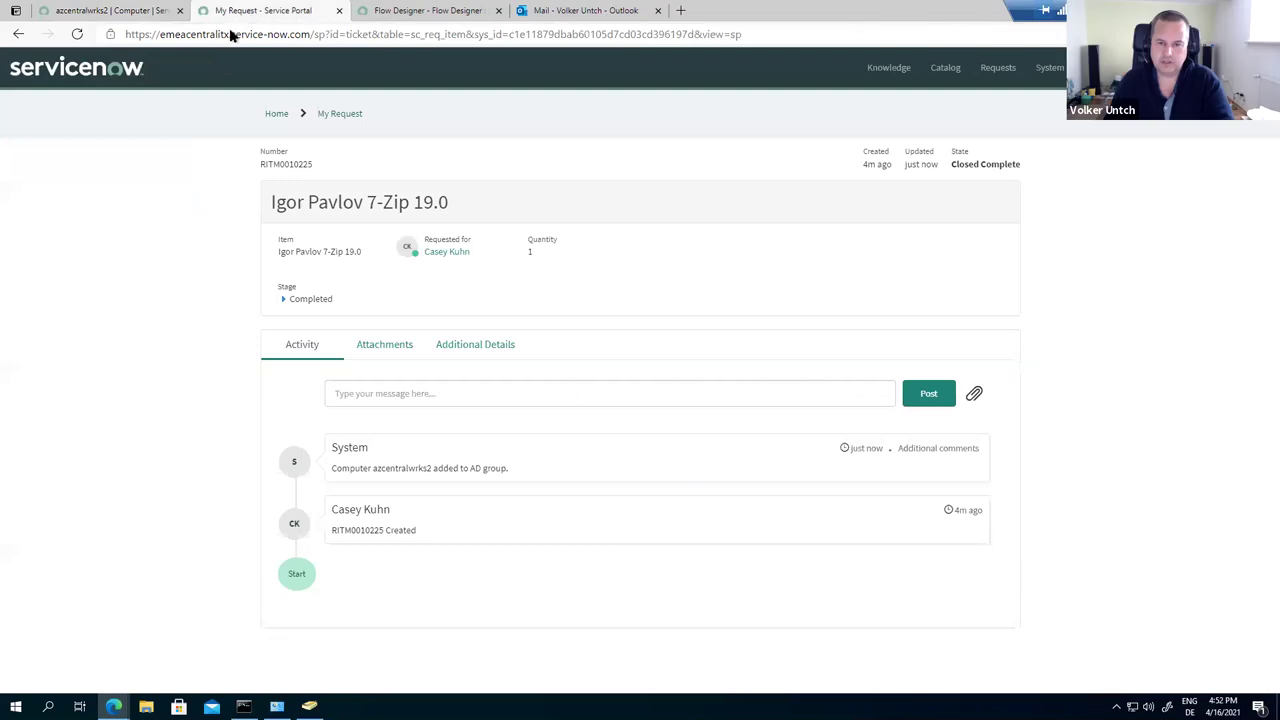
left_click(77, 36)
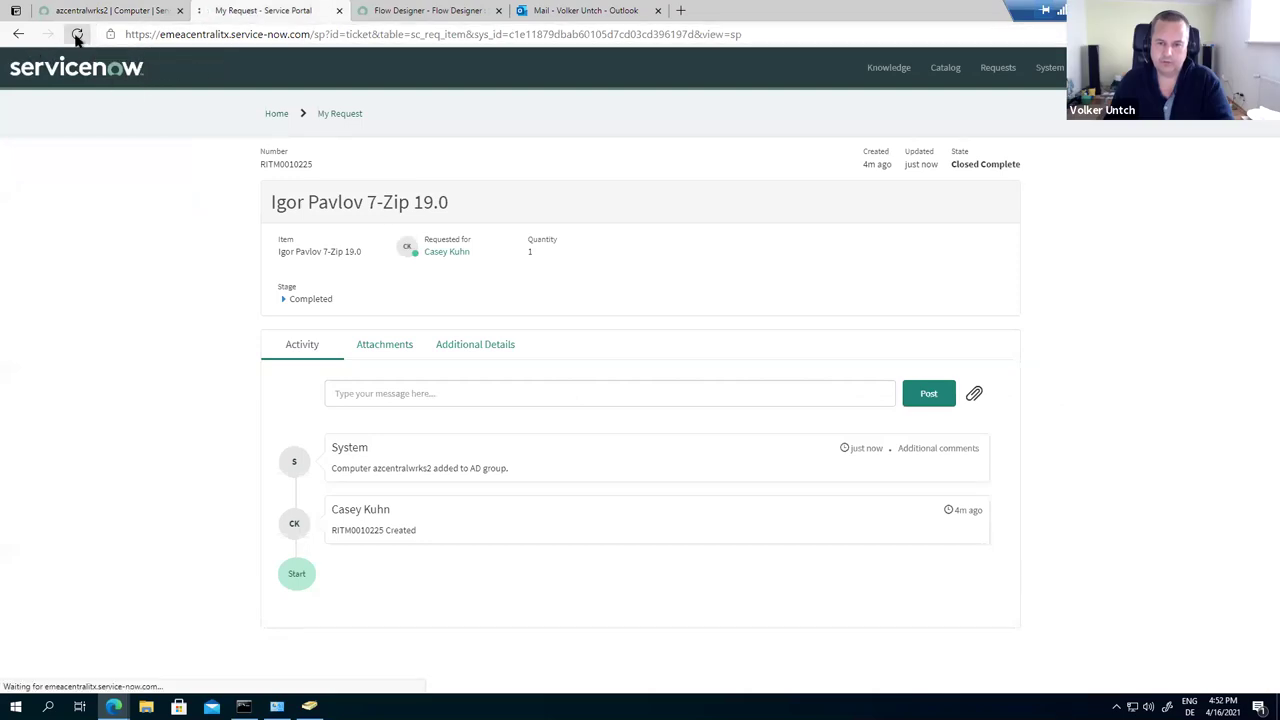
left_click(283, 303)
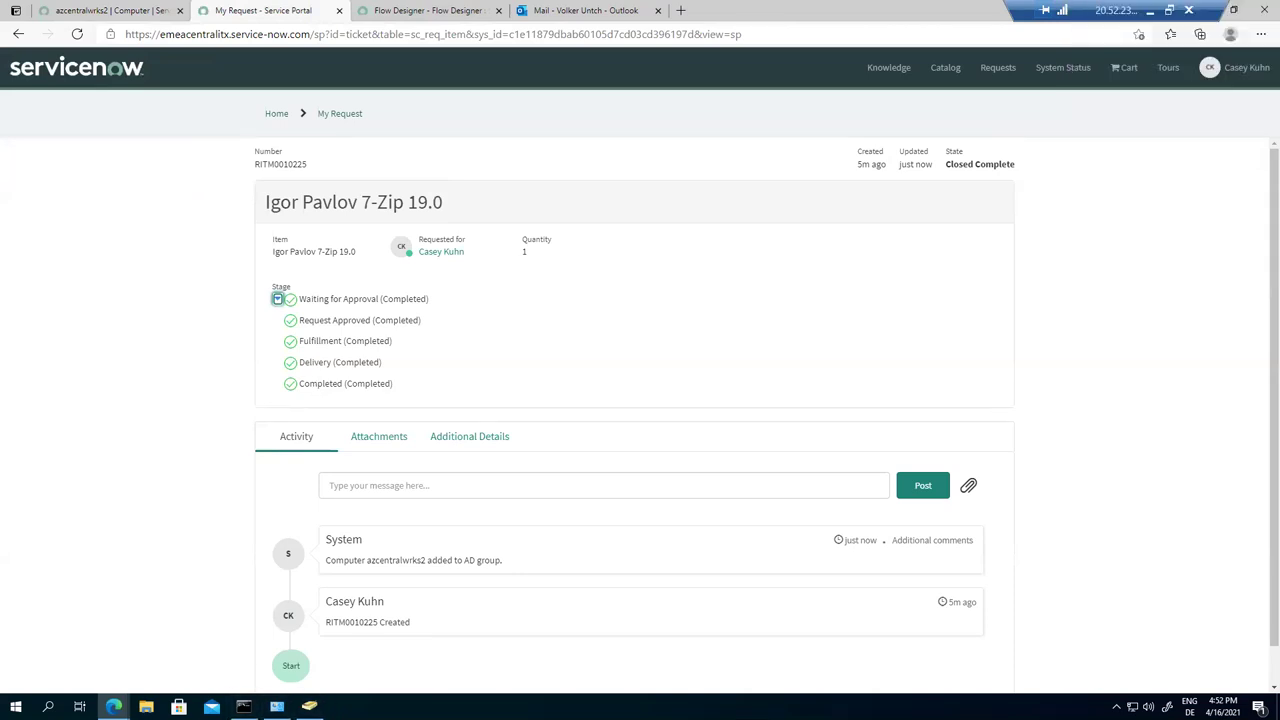
Step: Run gpupdate /force in a new Command Prompt so Computer Policy updates successfully
key("super+r")
type("cmd")
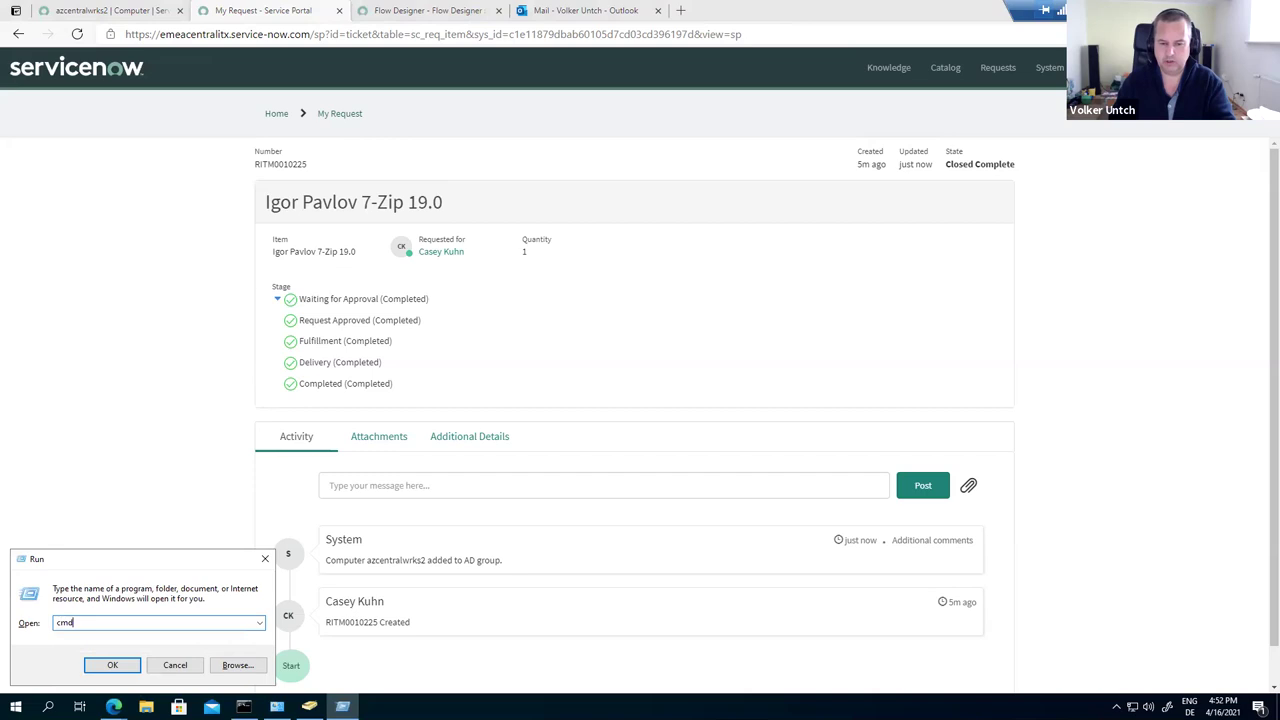
key("Return")
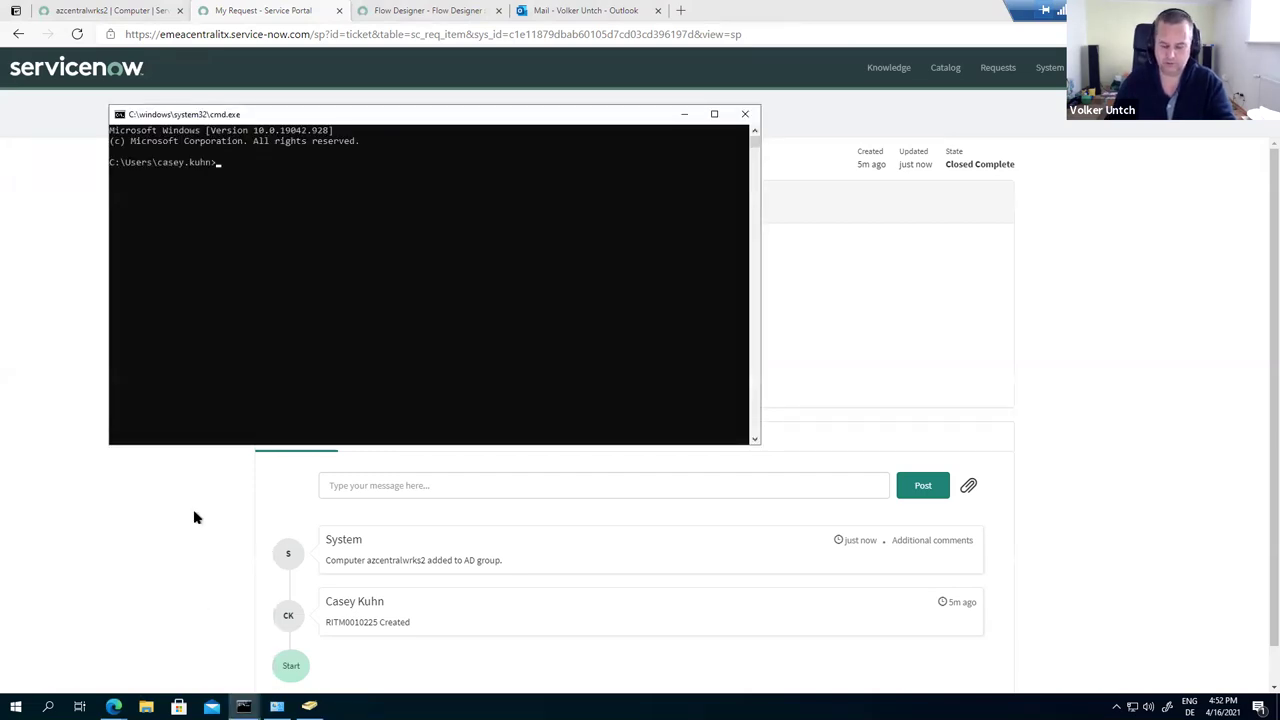
type("gpup")
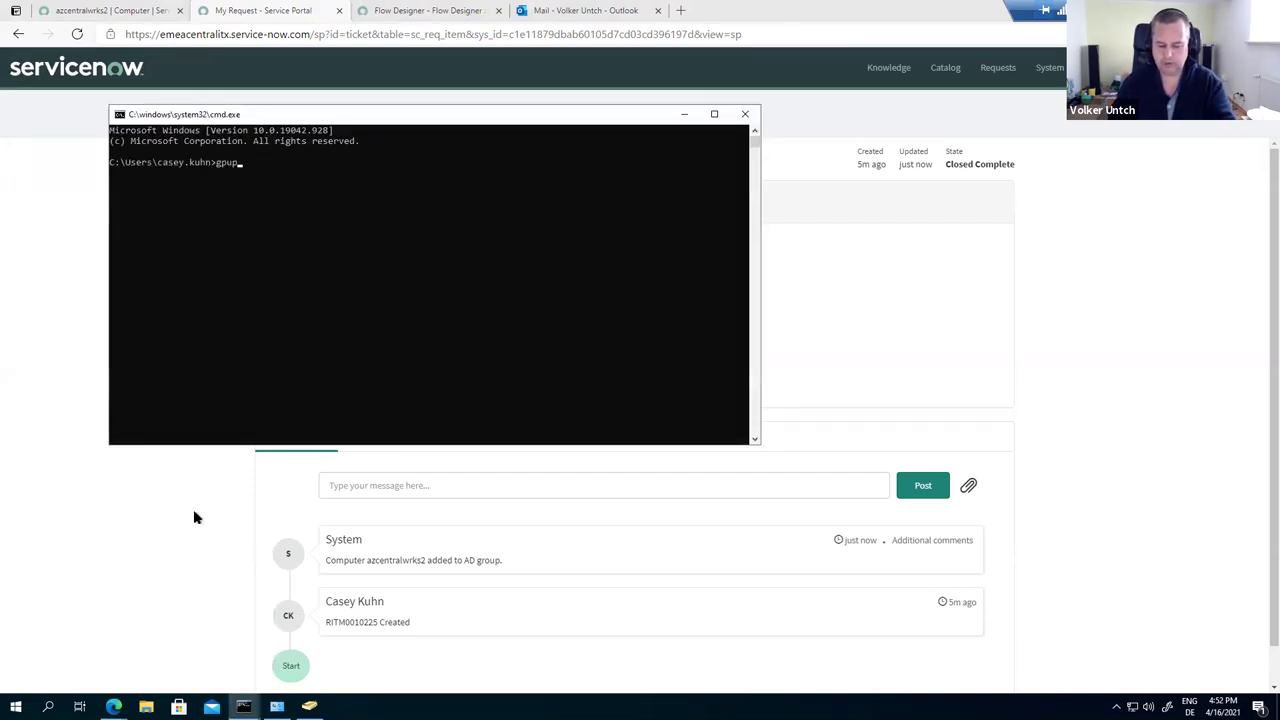
type("date /")
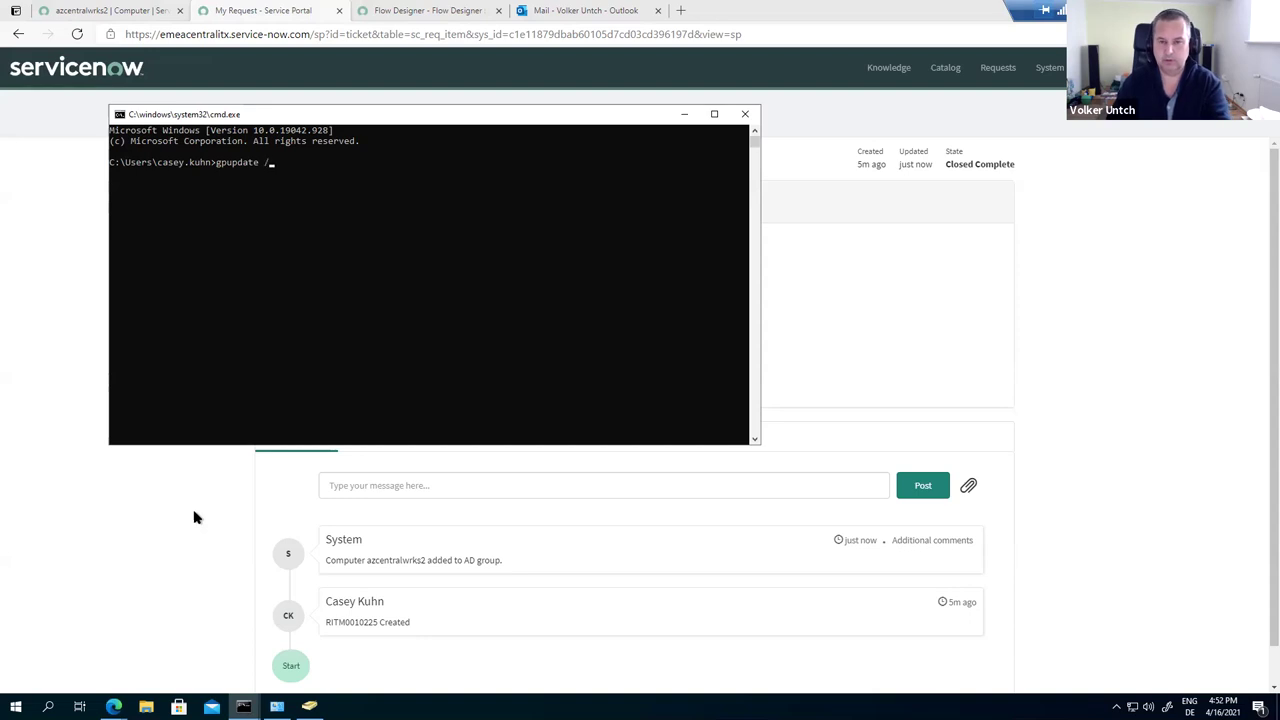
type("force")
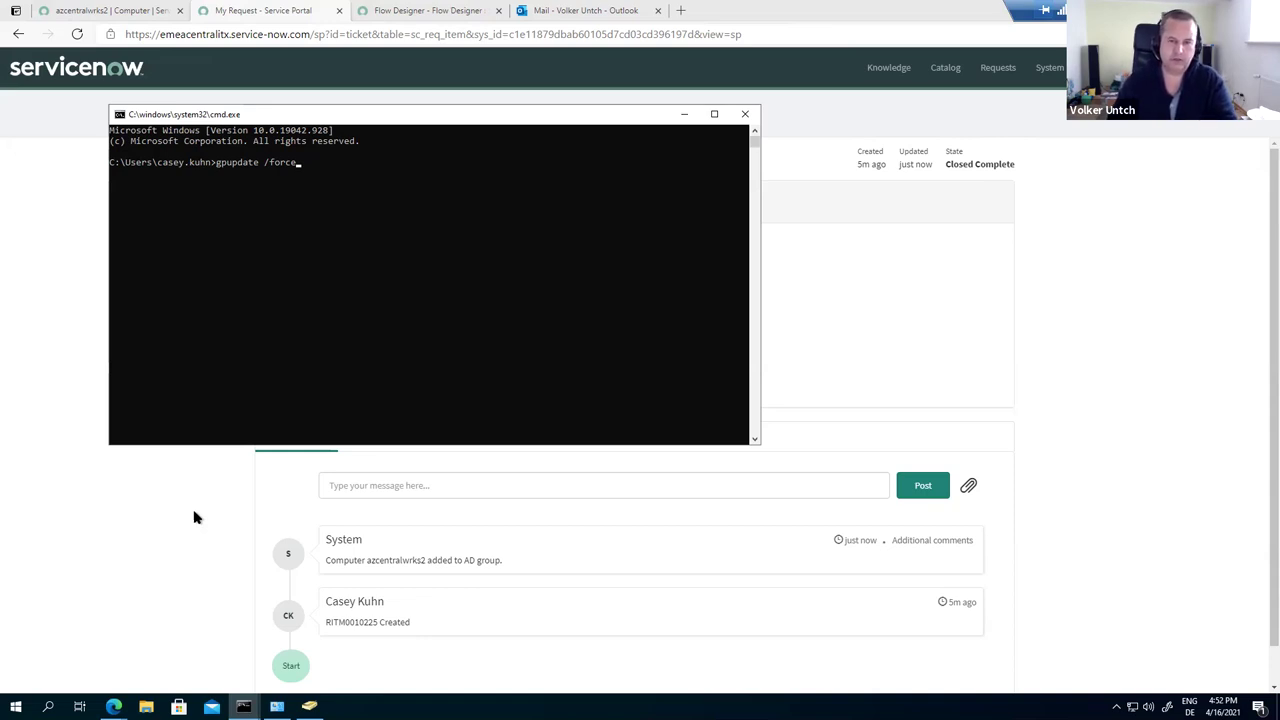
key("Return")
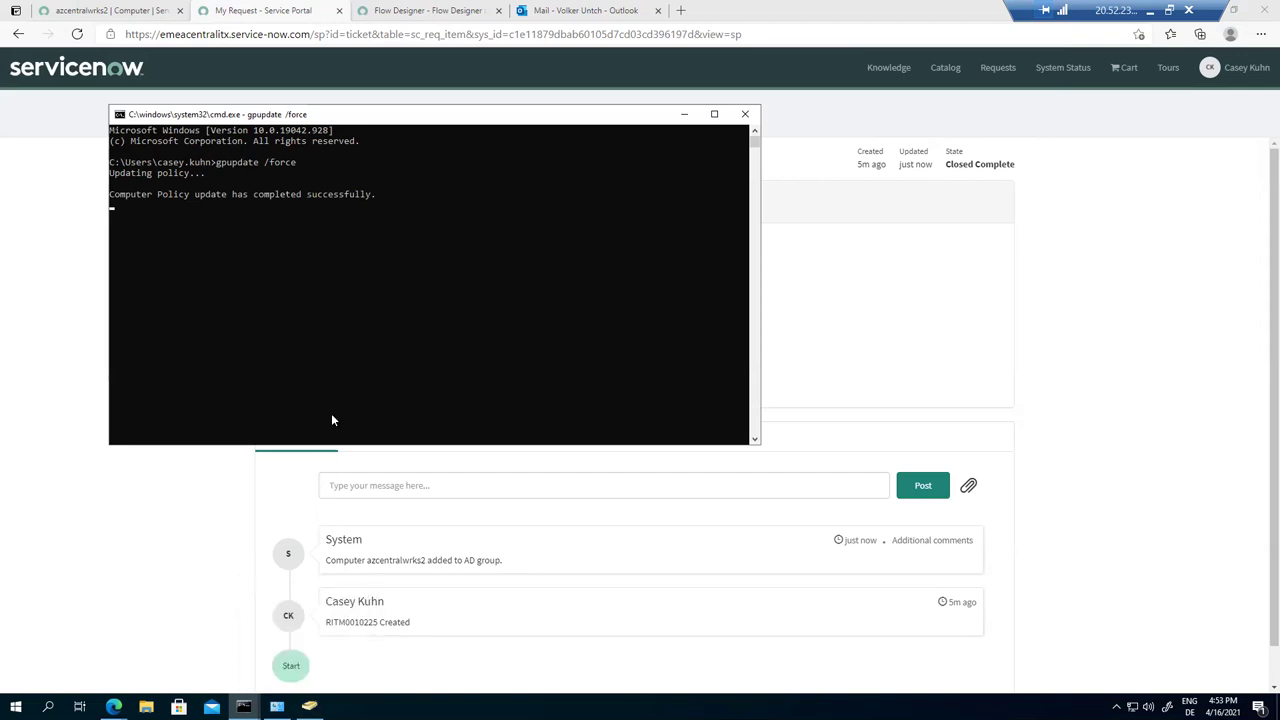
Step: Verify AZCENTRALWRKS2 appears among the 7-Zip 19.0 group's members, closing the properties without changes
left_click(309, 706)
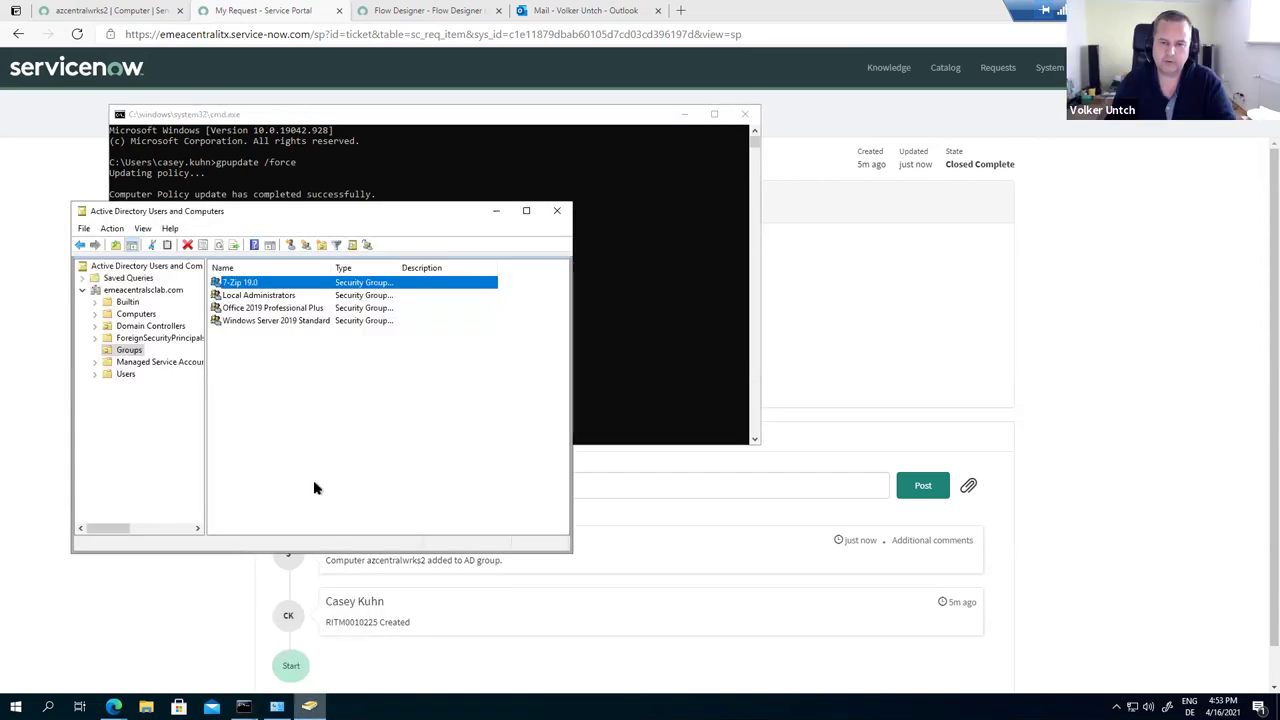
left_click_drag(233, 208, 343, 281)
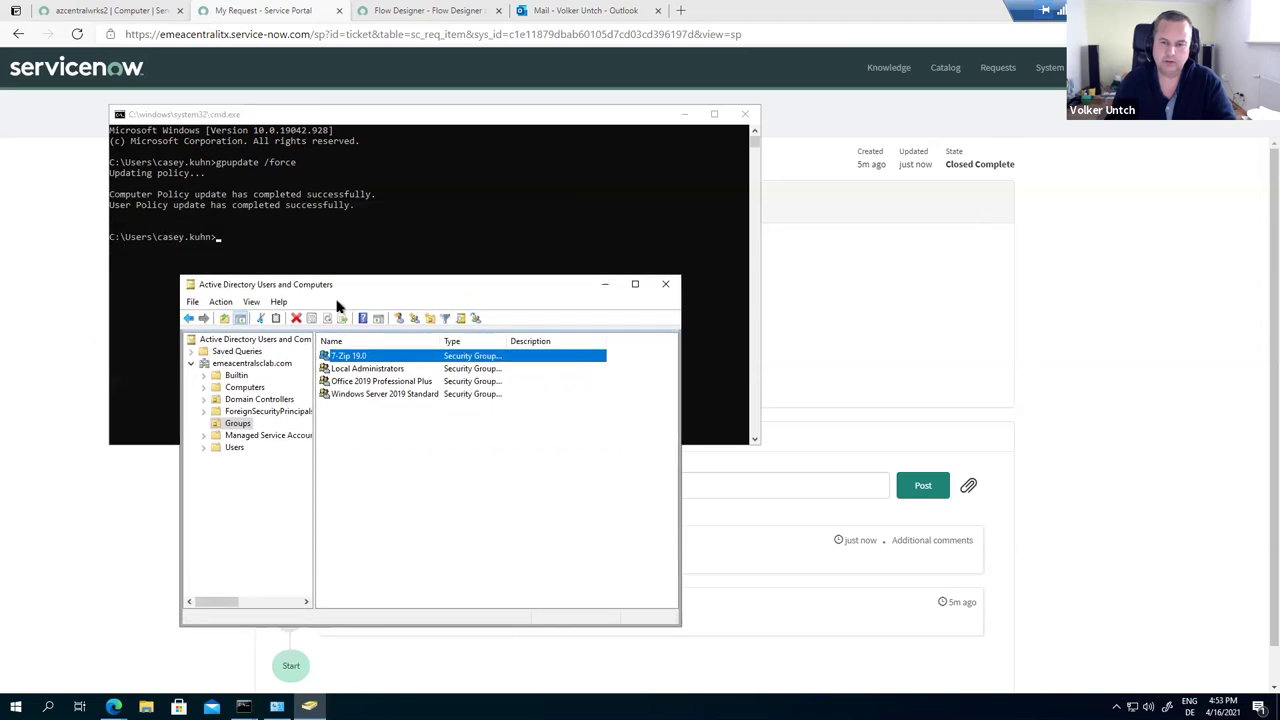
double_click(358, 362)
left_click(238, 117)
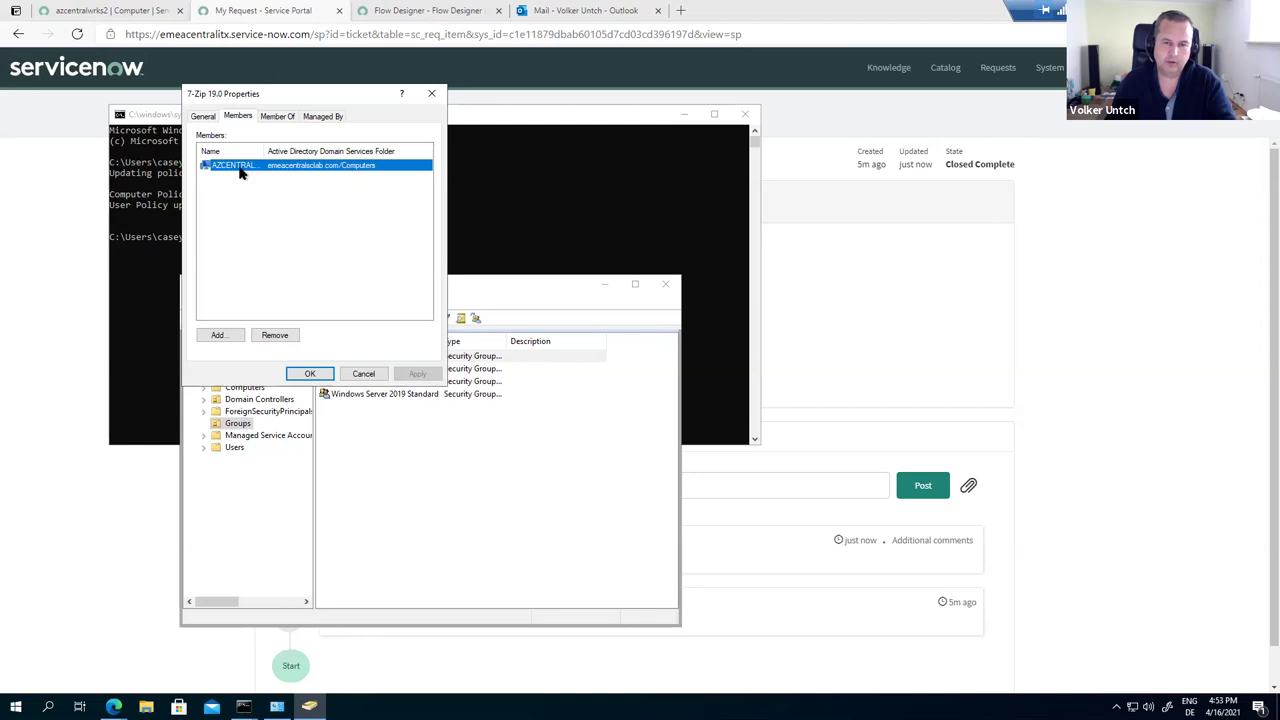
left_click_drag(263, 150, 333, 150)
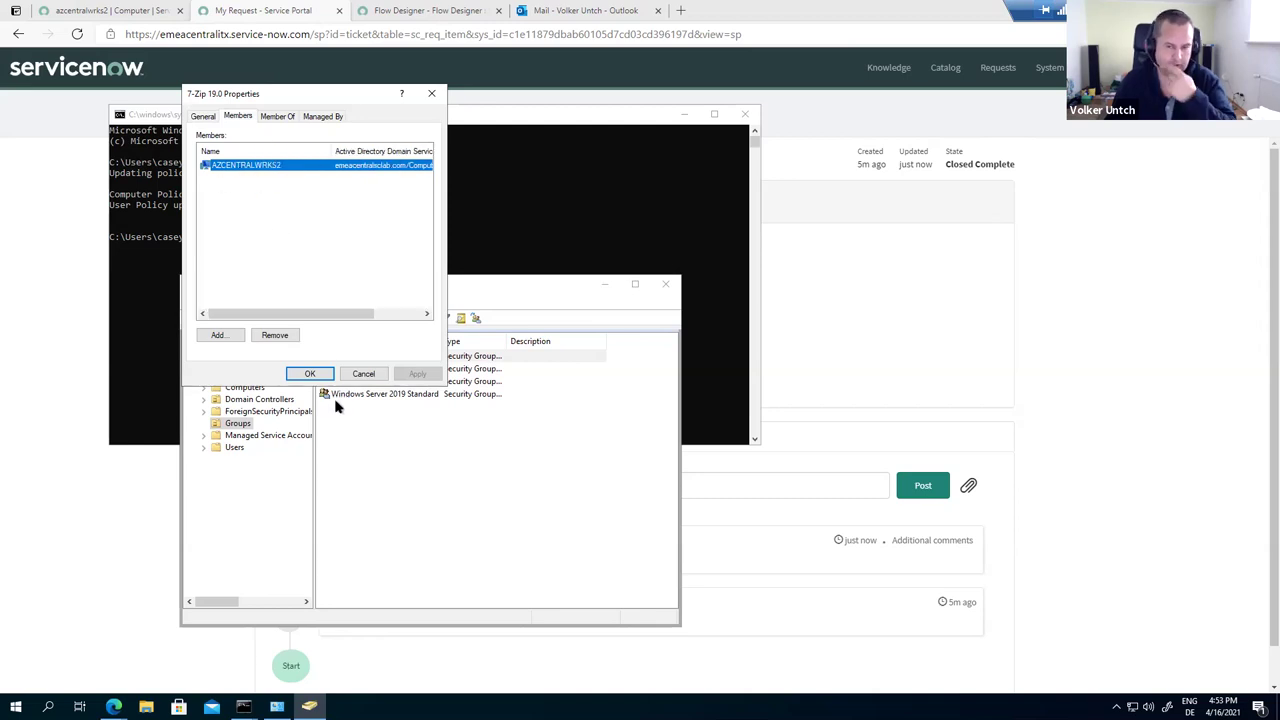
left_click(362, 374)
Step: Rerun gpupdate /force until Software Installation prompts 'OK to restart? (Y/N)'
left_click(430, 120)
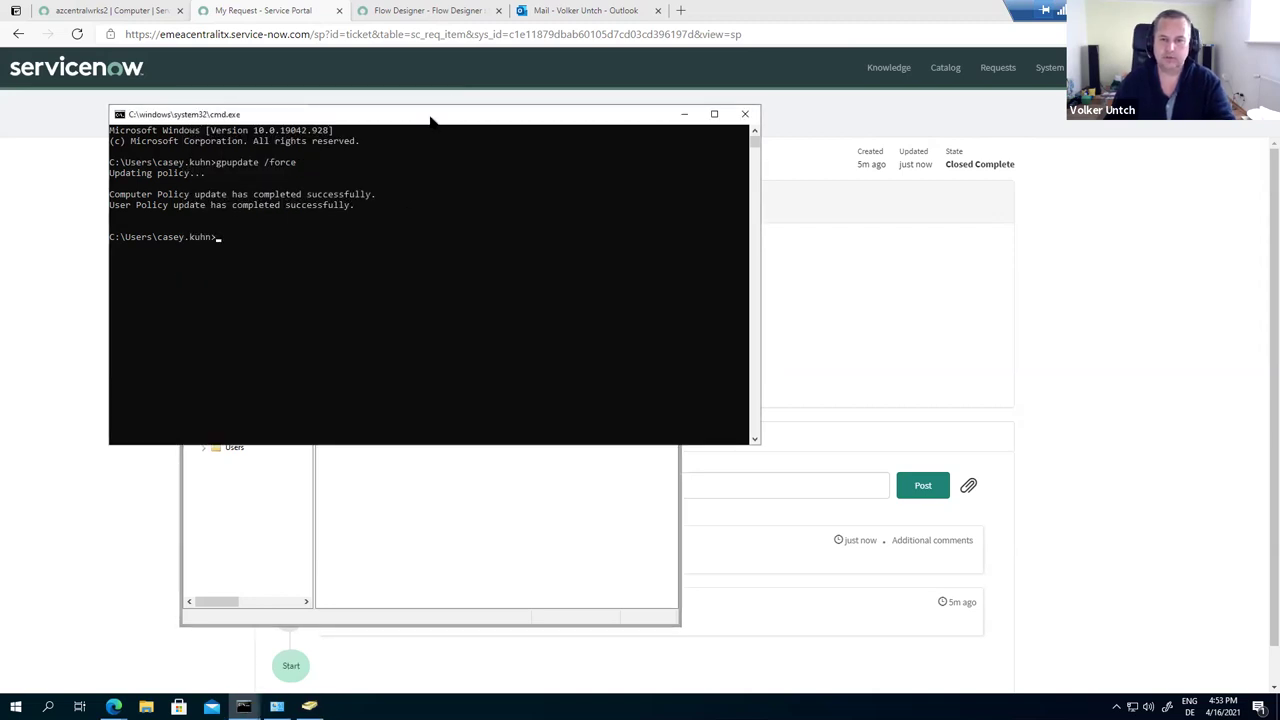
key("Up")
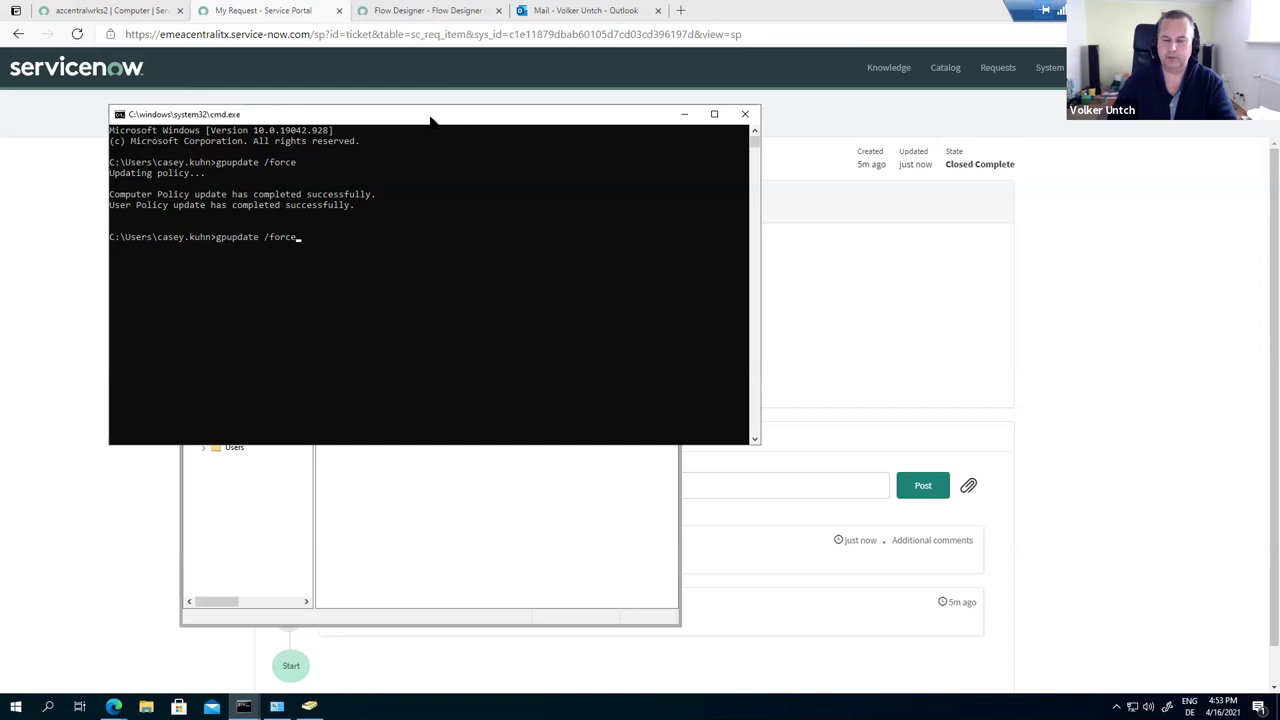
key("Return")
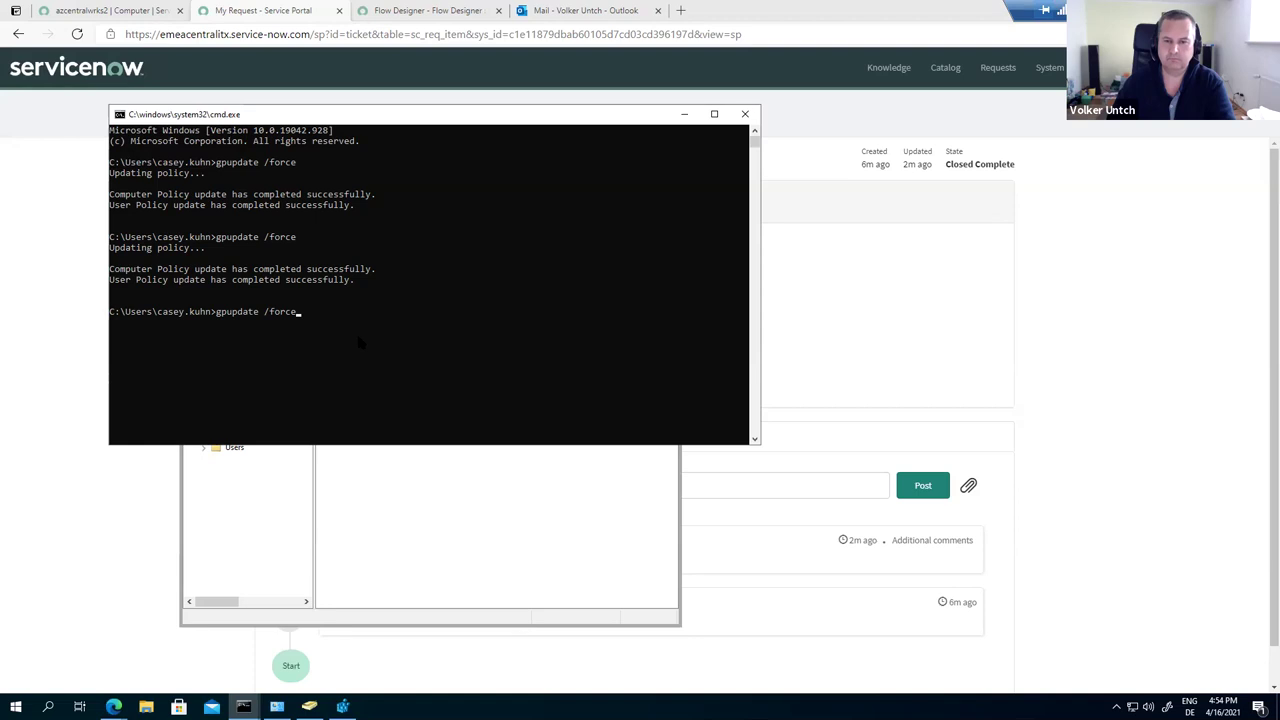
key("Return")
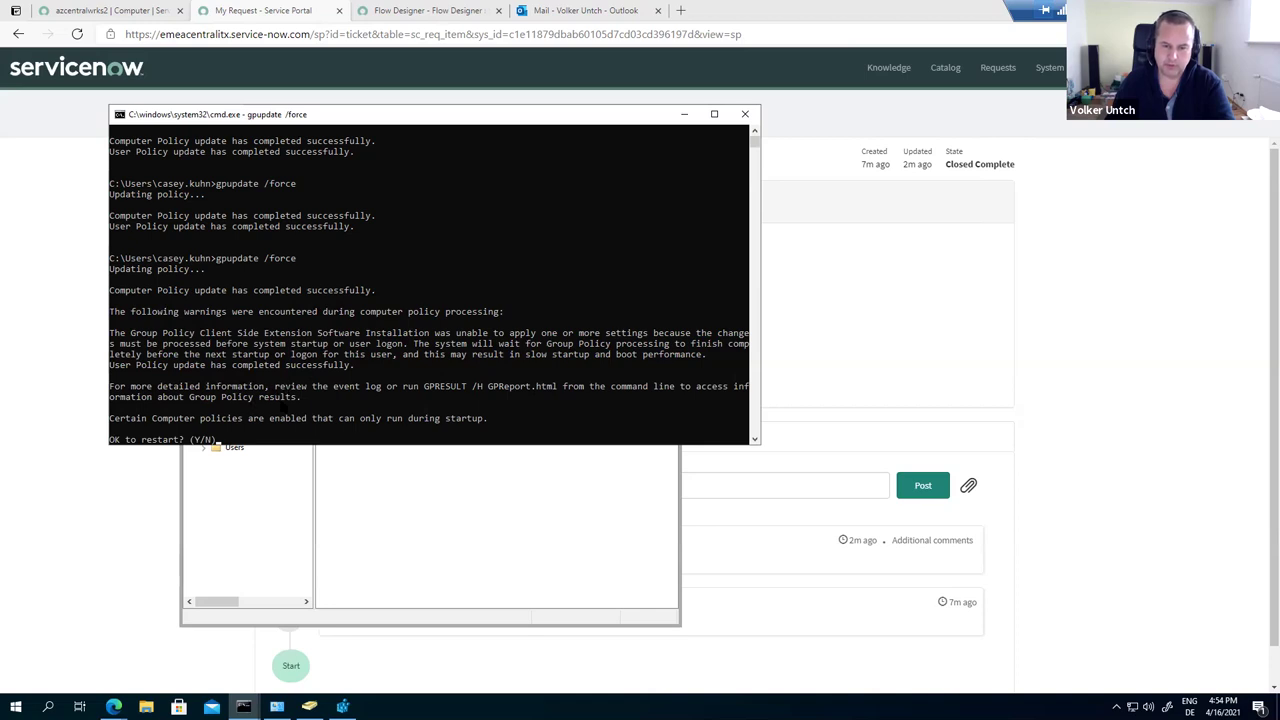
Step: Answer 'y' at the restart prompt so the computer begins restarting
scroll(240, 424, "down", 1)
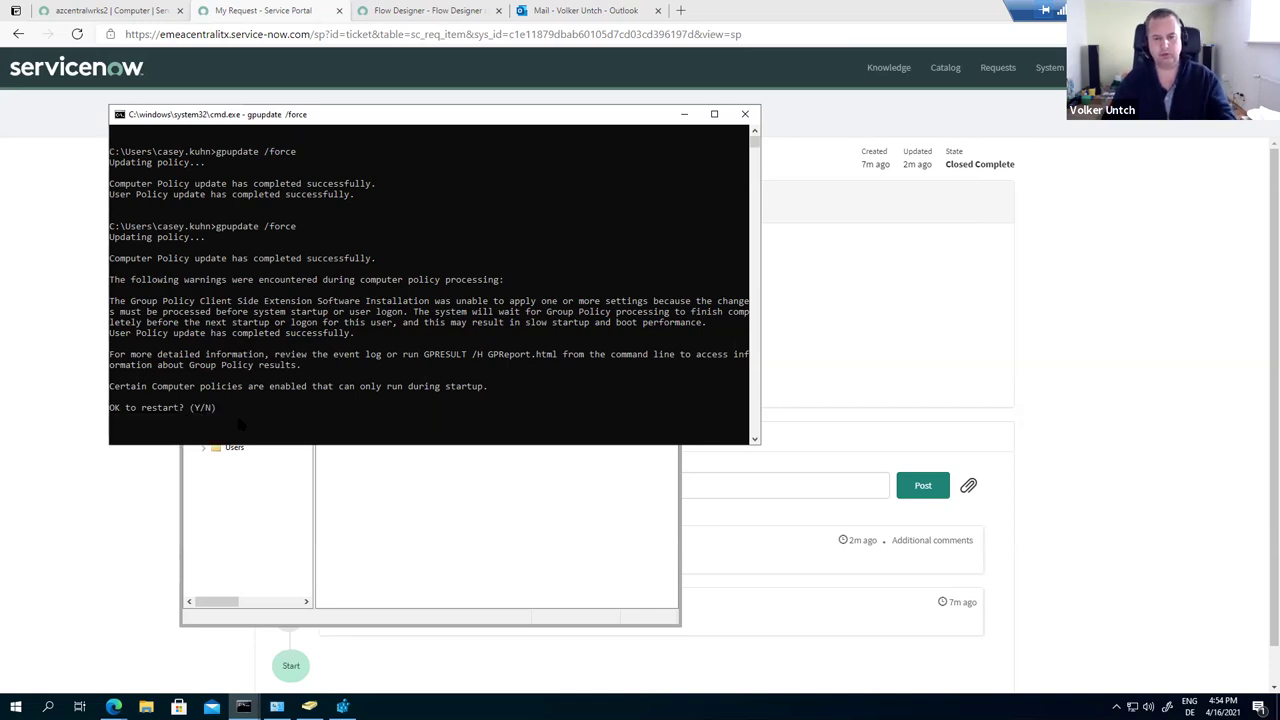
left_click(240, 420)
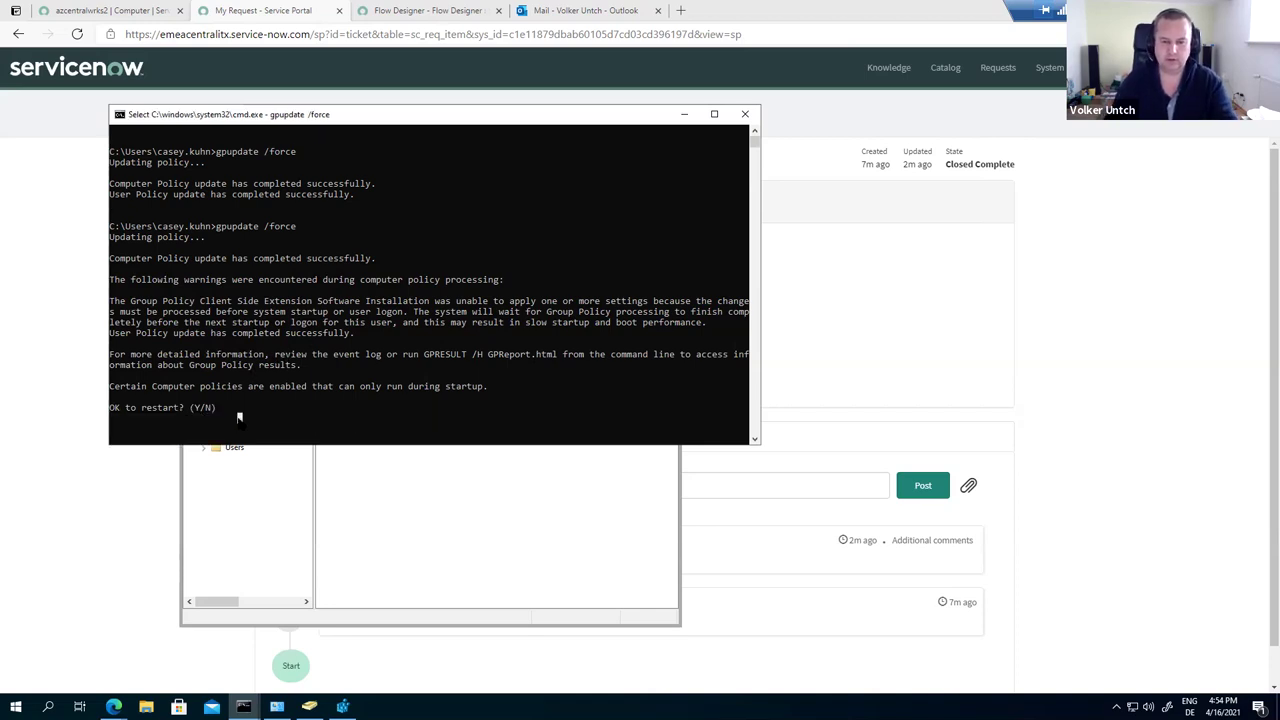
left_click(309, 428)
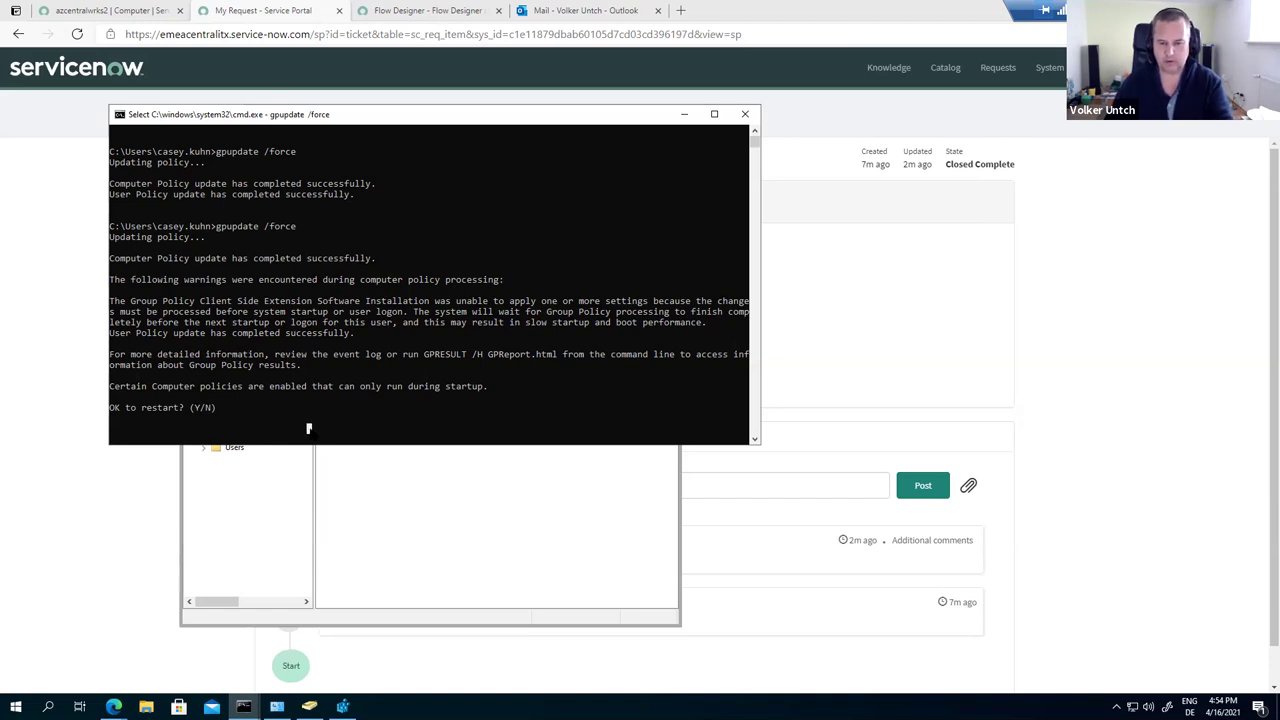
type("y")
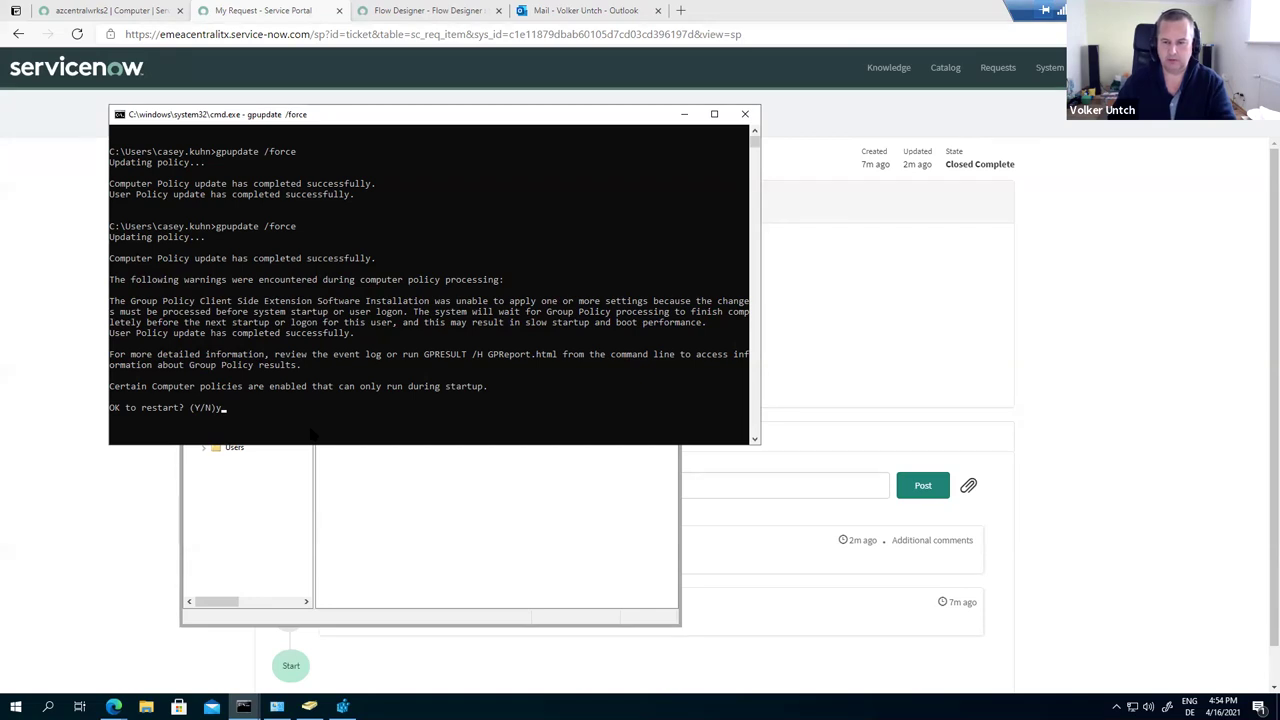
key("Return")
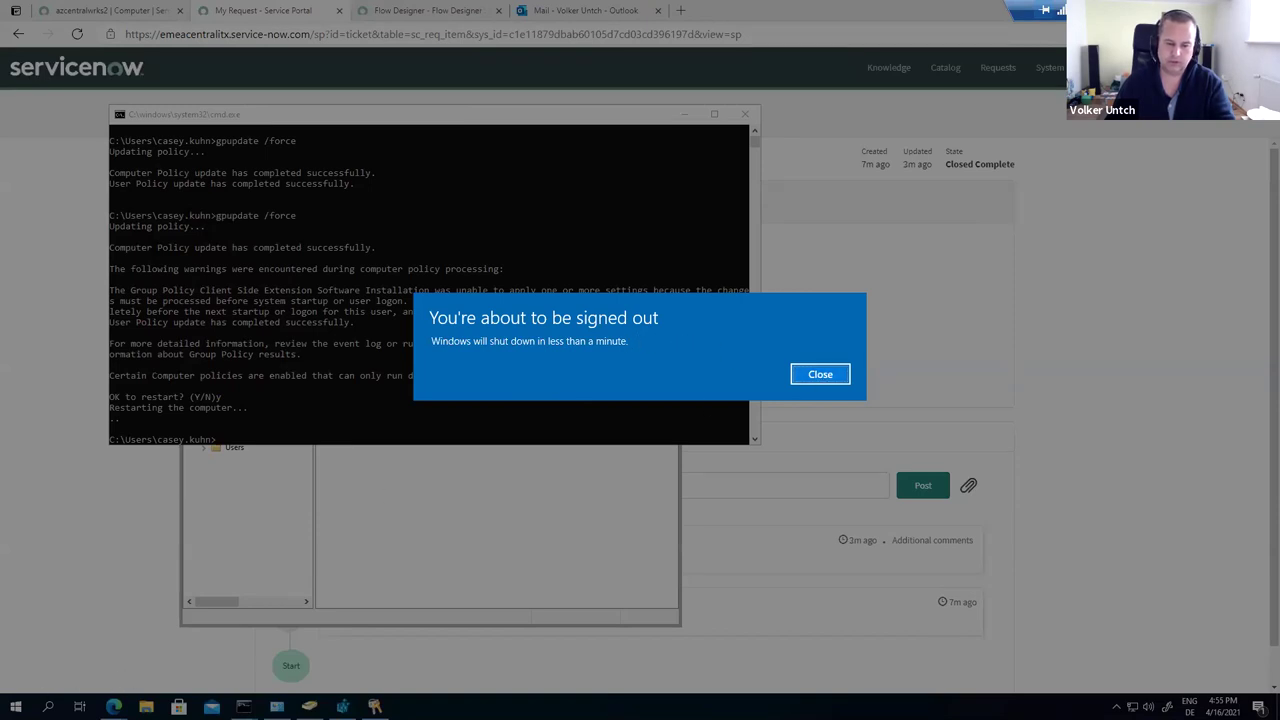
Step: Dismiss the sign-out warning and restart Windows immediately from the Start menu's Power options
left_click(820, 374)
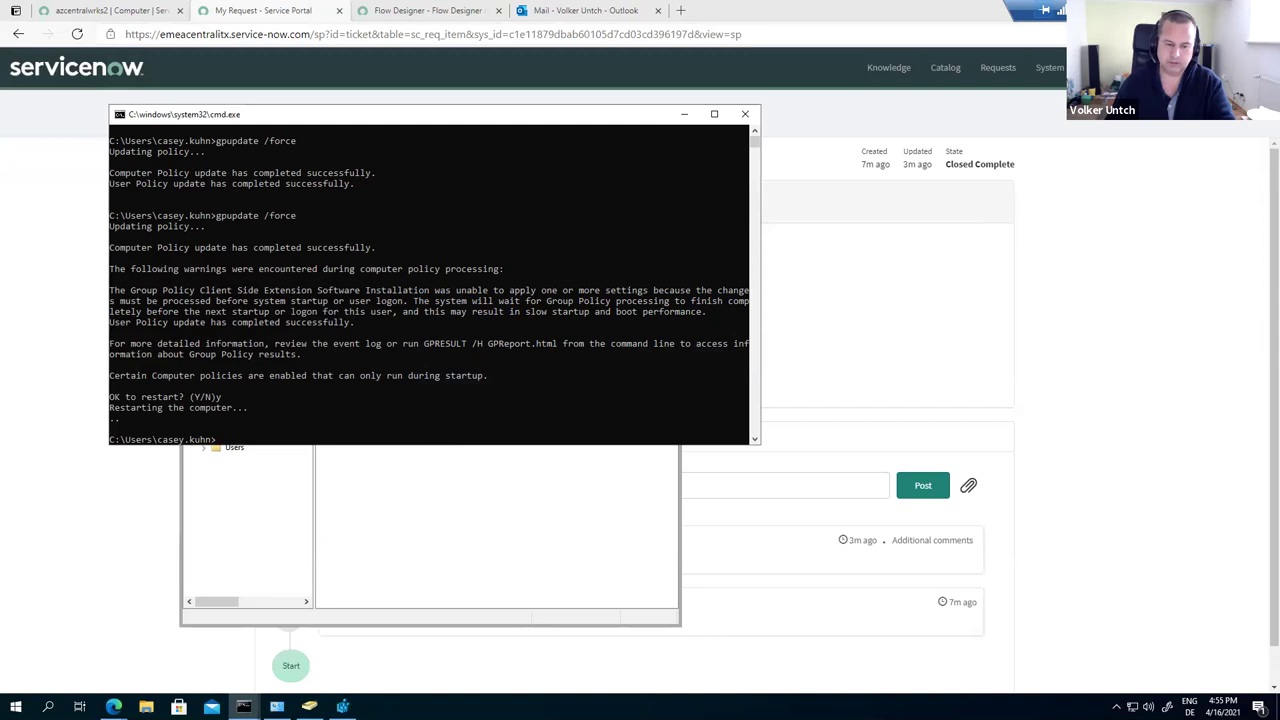
left_click(16, 707)
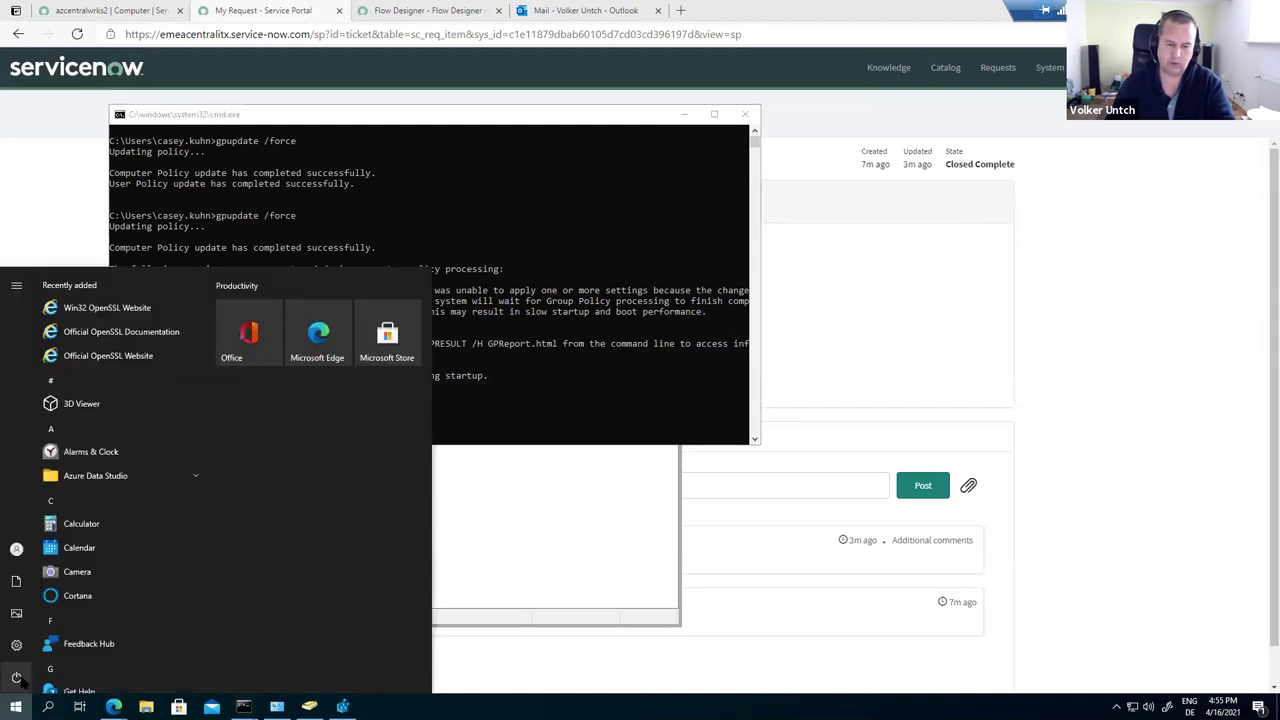
mouse_move(20, 681)
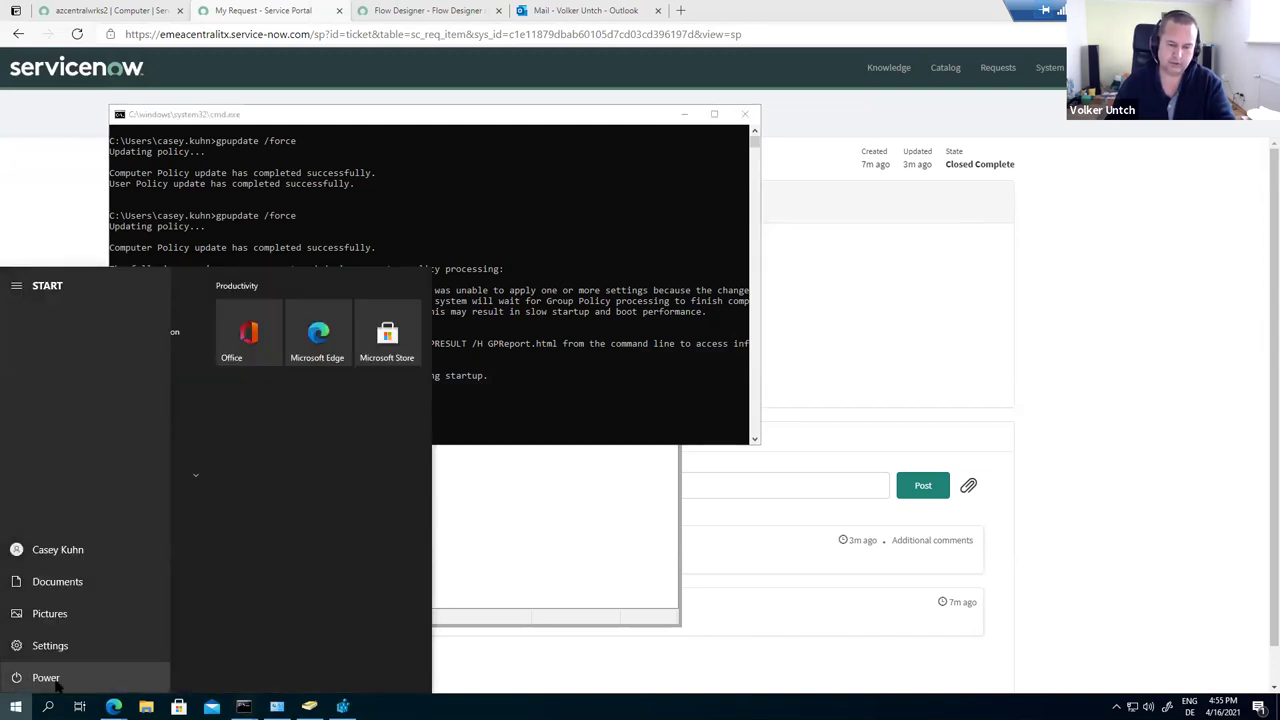
left_click(20, 679)
left_click(74, 644)
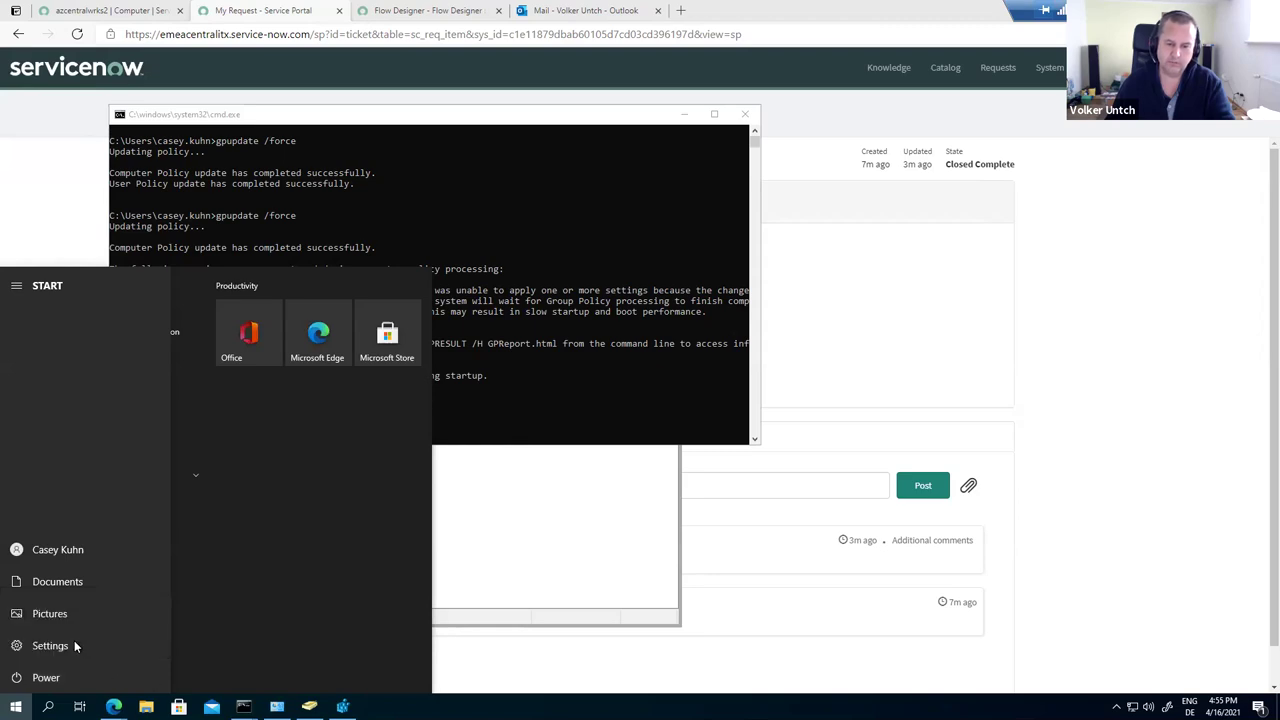
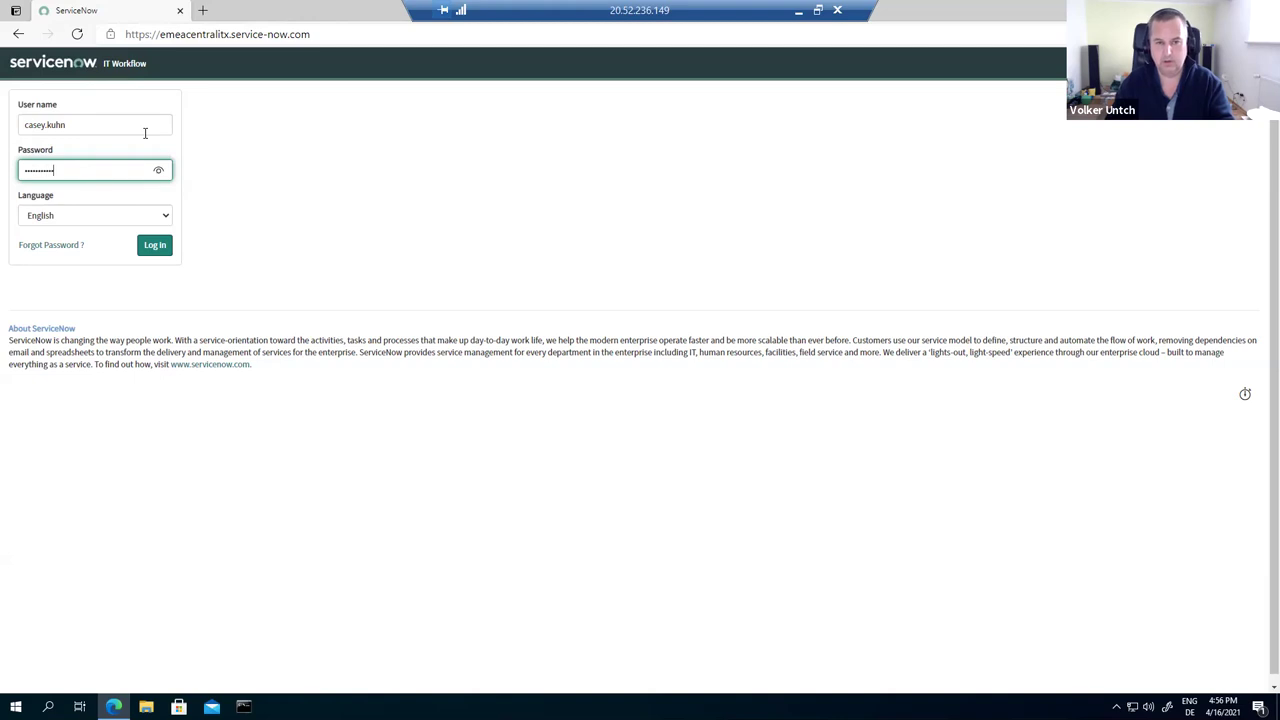
Step: Log in to ServiceNow, launch 7-Zip File Manager, and open the Configuration - Computers list
key("Return")
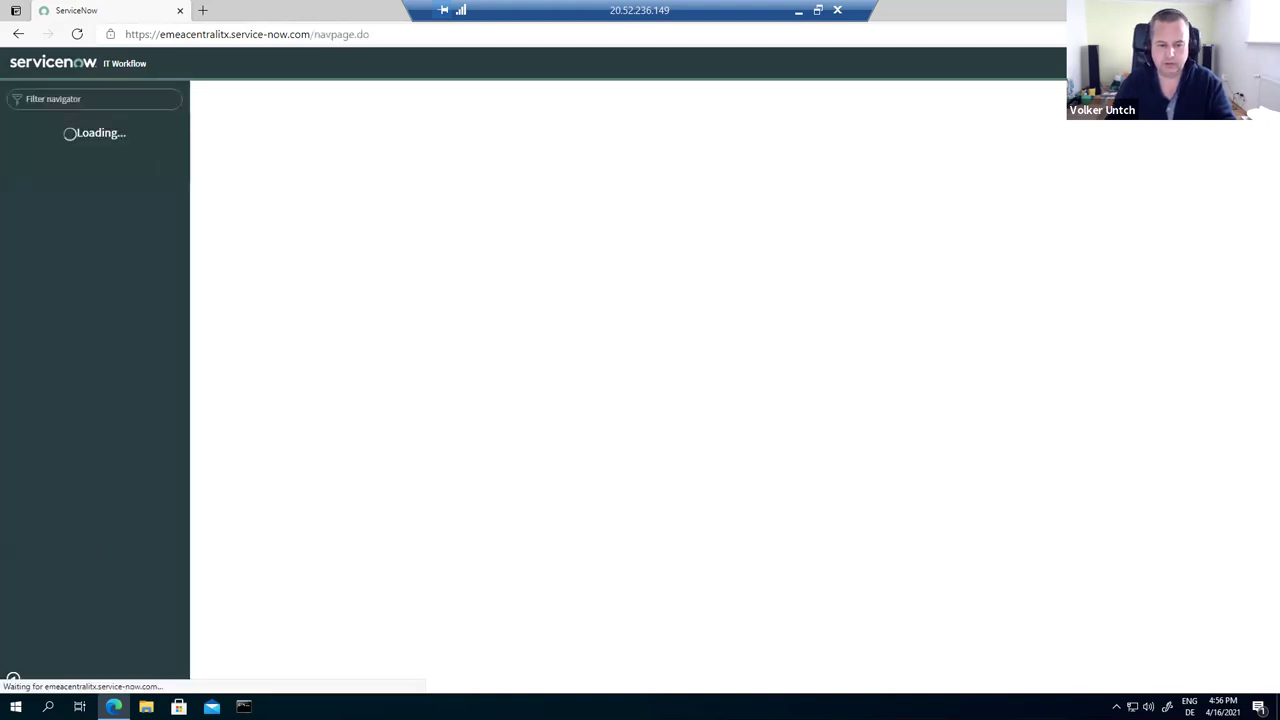
left_click(16, 706)
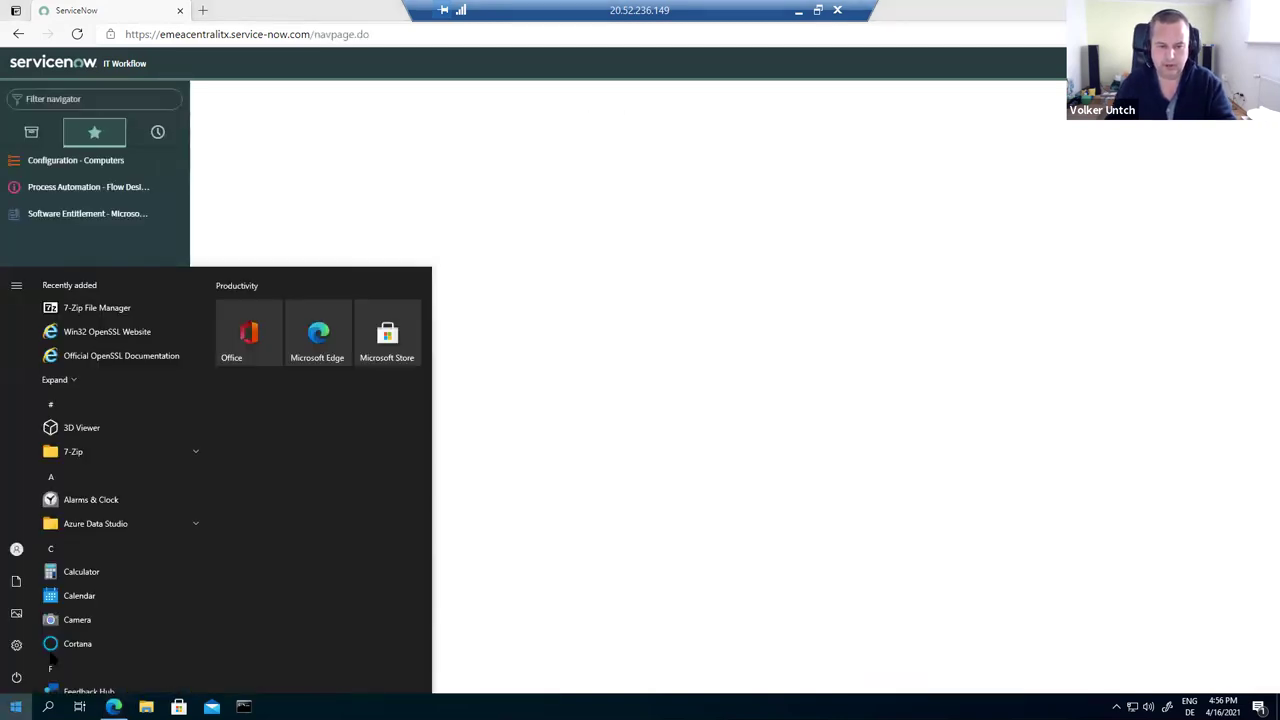
left_click(188, 453)
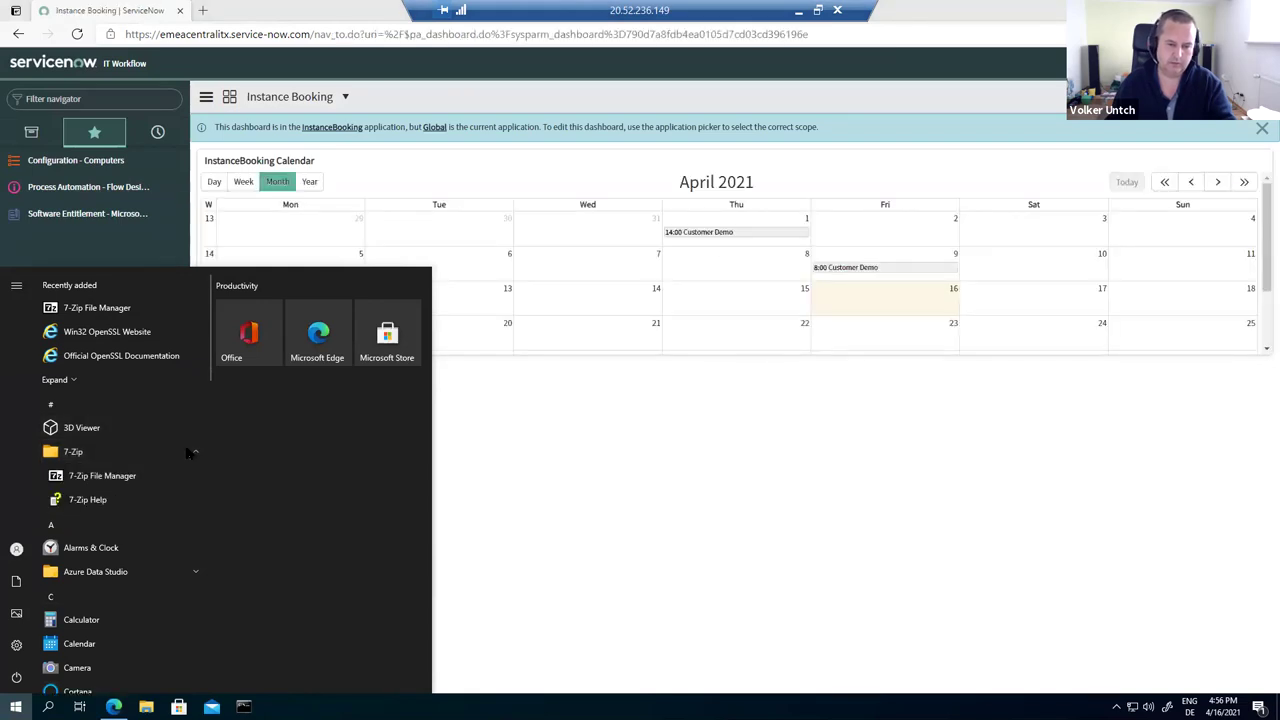
left_click(97, 477)
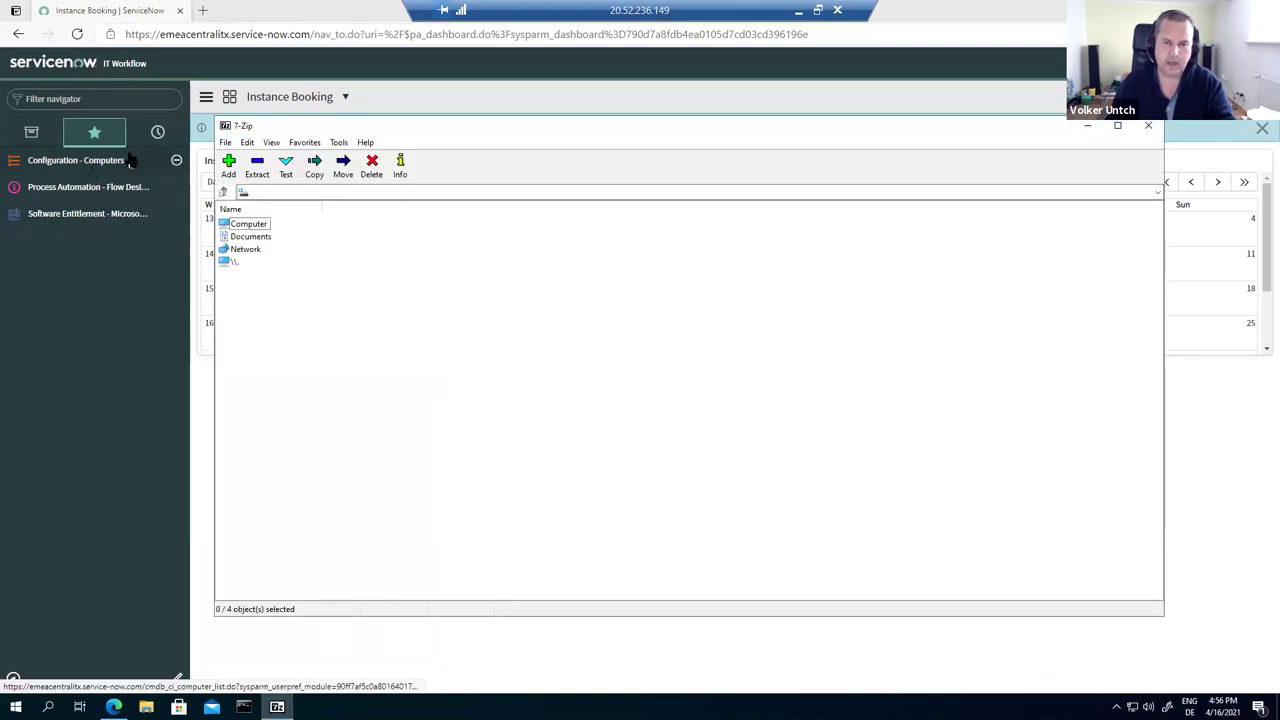
left_click(121, 334)
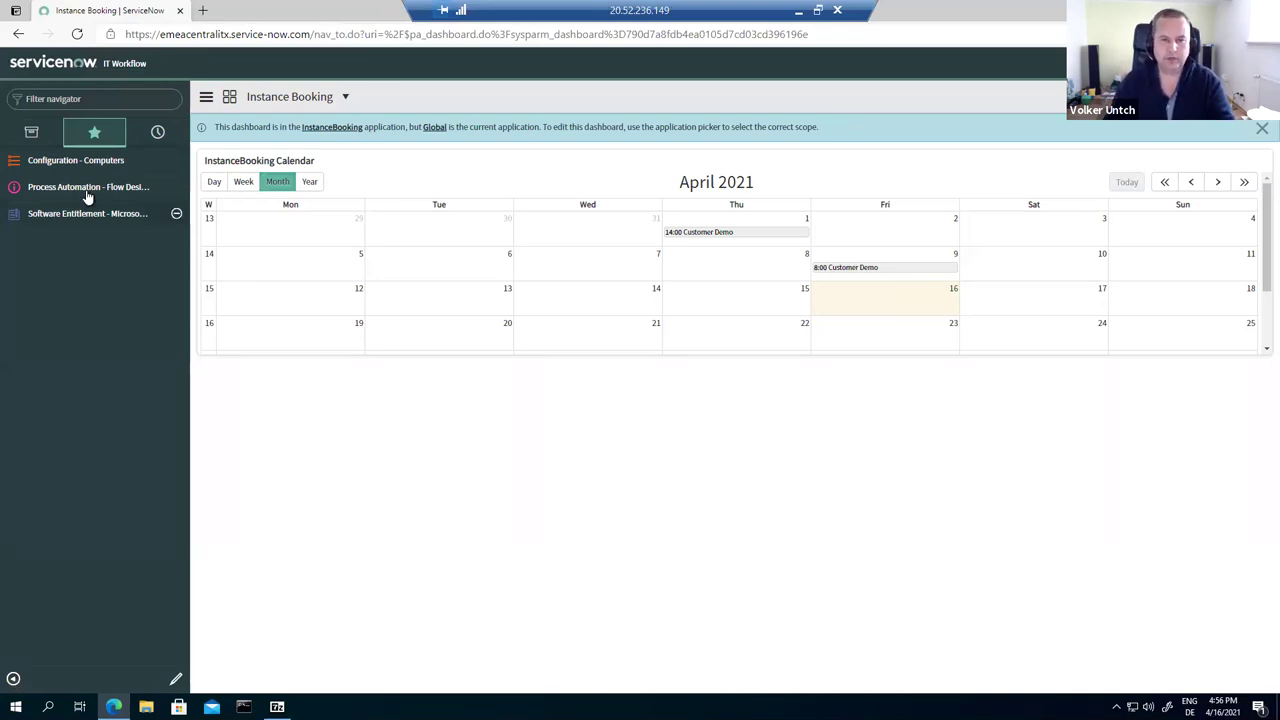
left_click(97, 161)
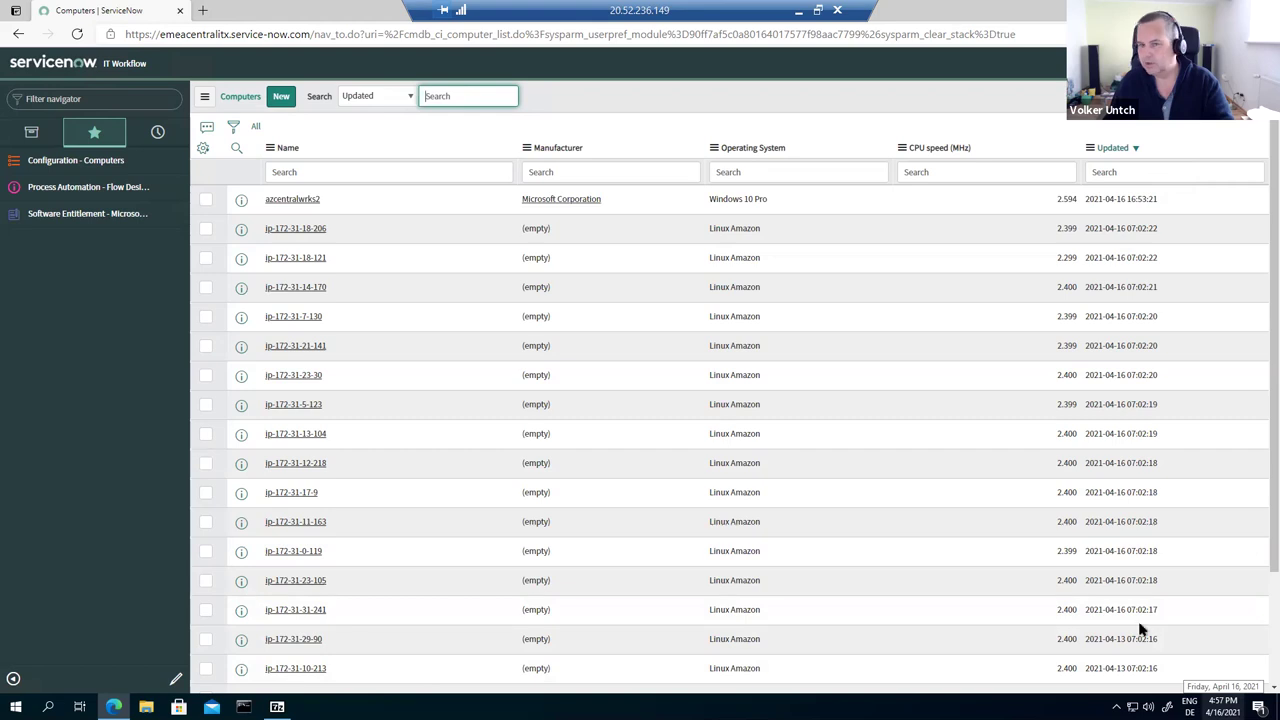
Step: Reload the Computers list and open the azcentralwrks2 computer record
left_click(78, 36)
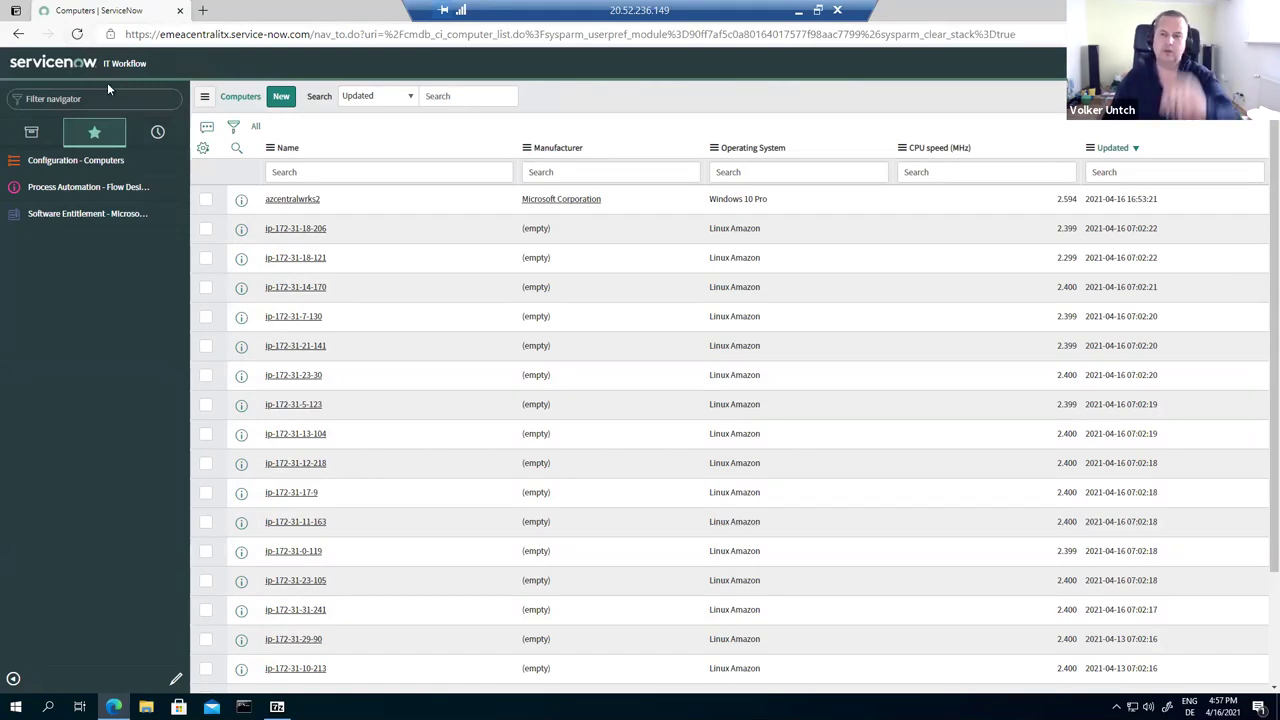
left_click(79, 36)
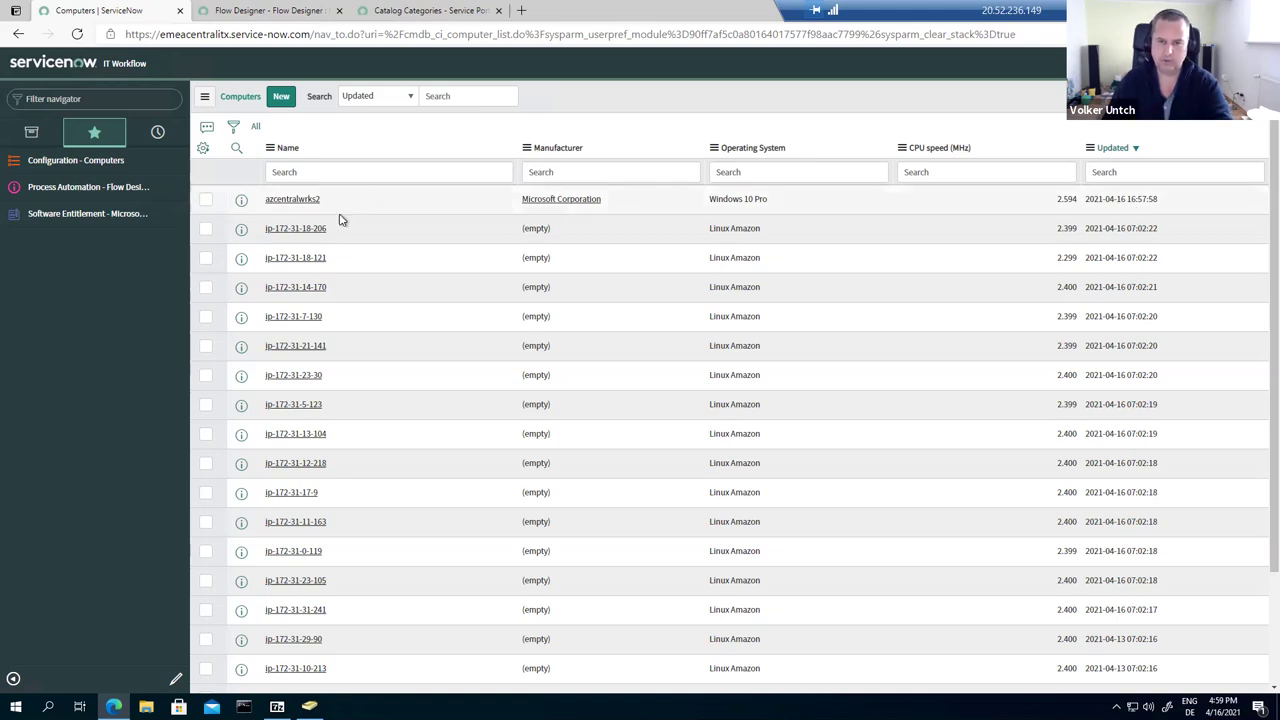
left_click(306, 201)
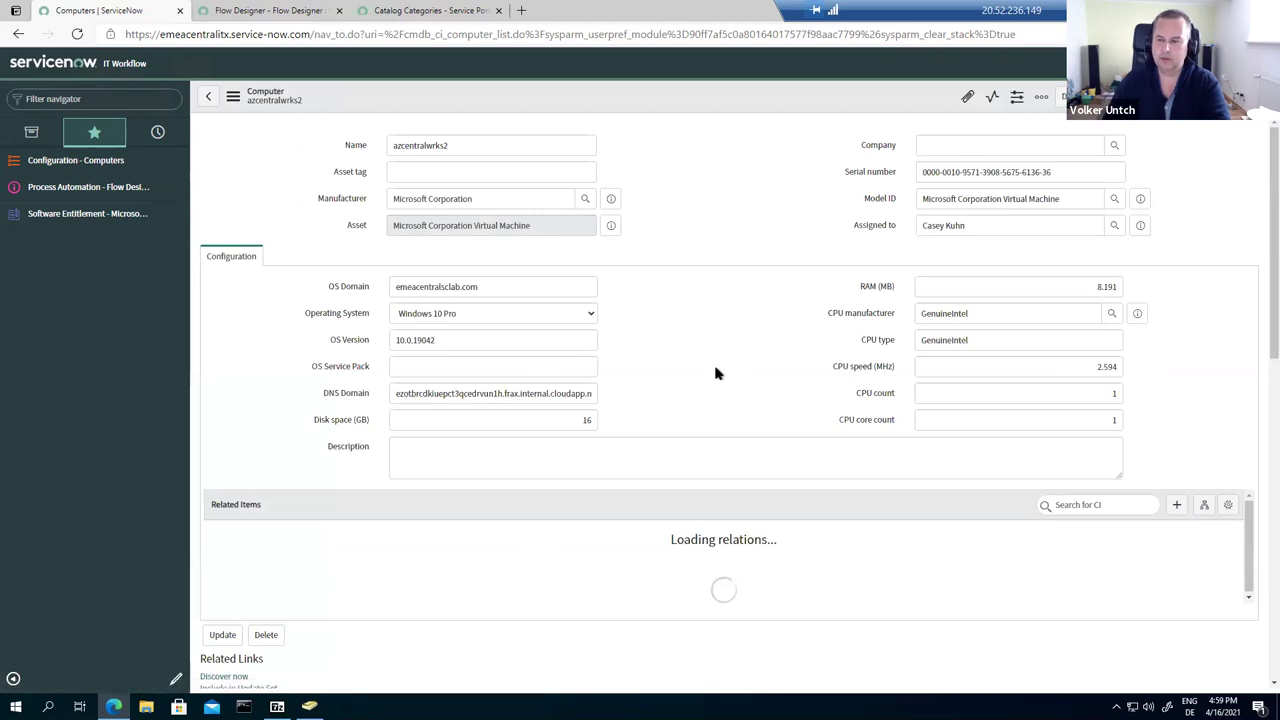
Step: Scroll to azcentralwrks2's software installations, dismiss the firewall warning, and go to the Service Portal catalog
scroll(857, 320, "down", 5)
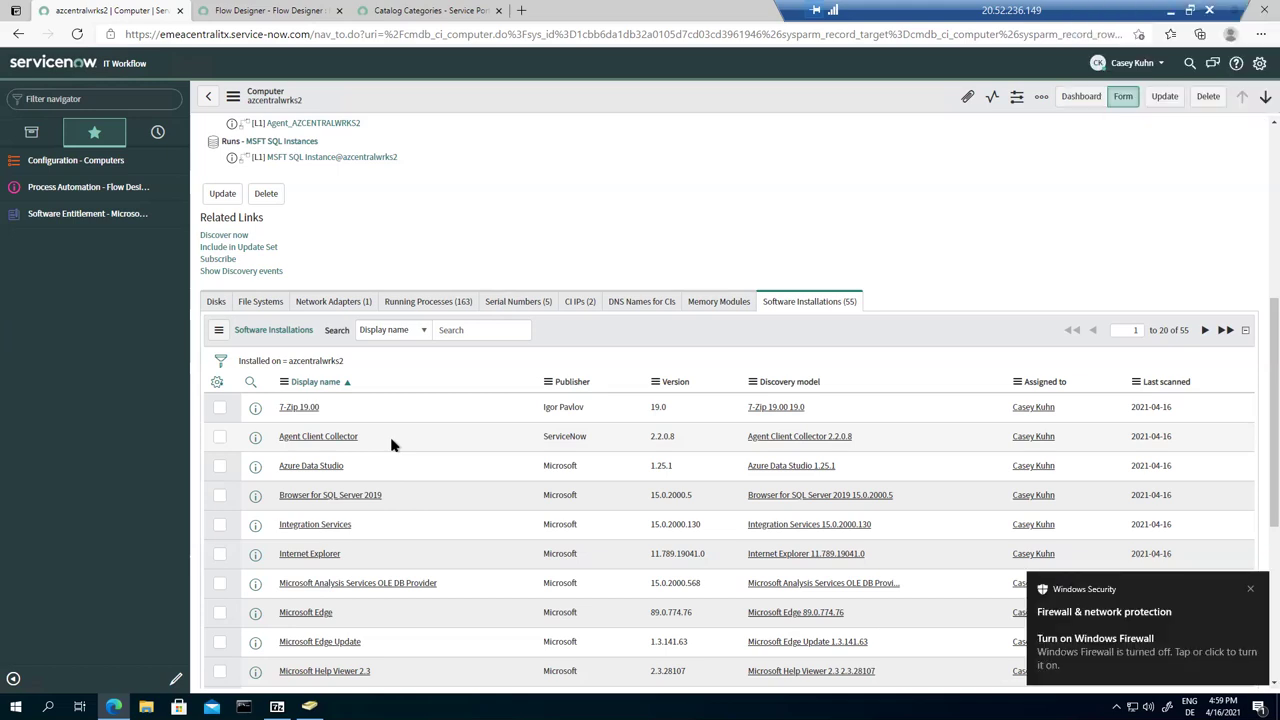
left_click(1251, 588)
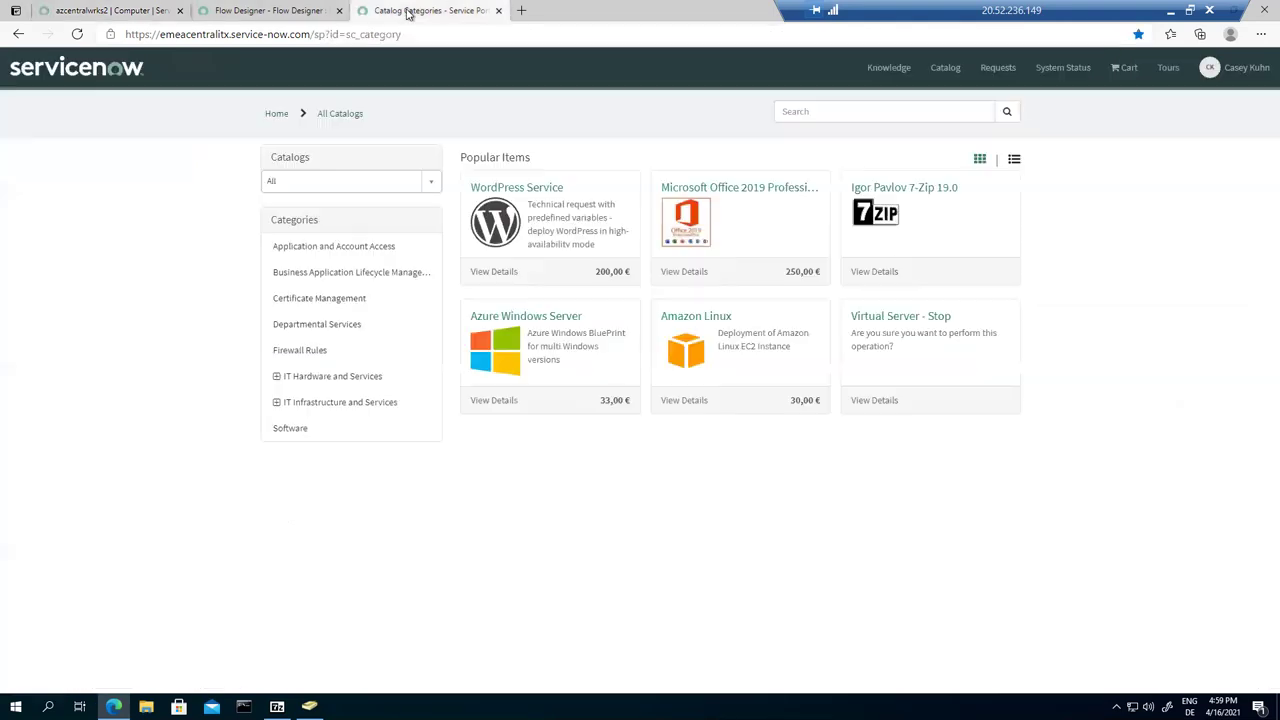
left_click(405, 12)
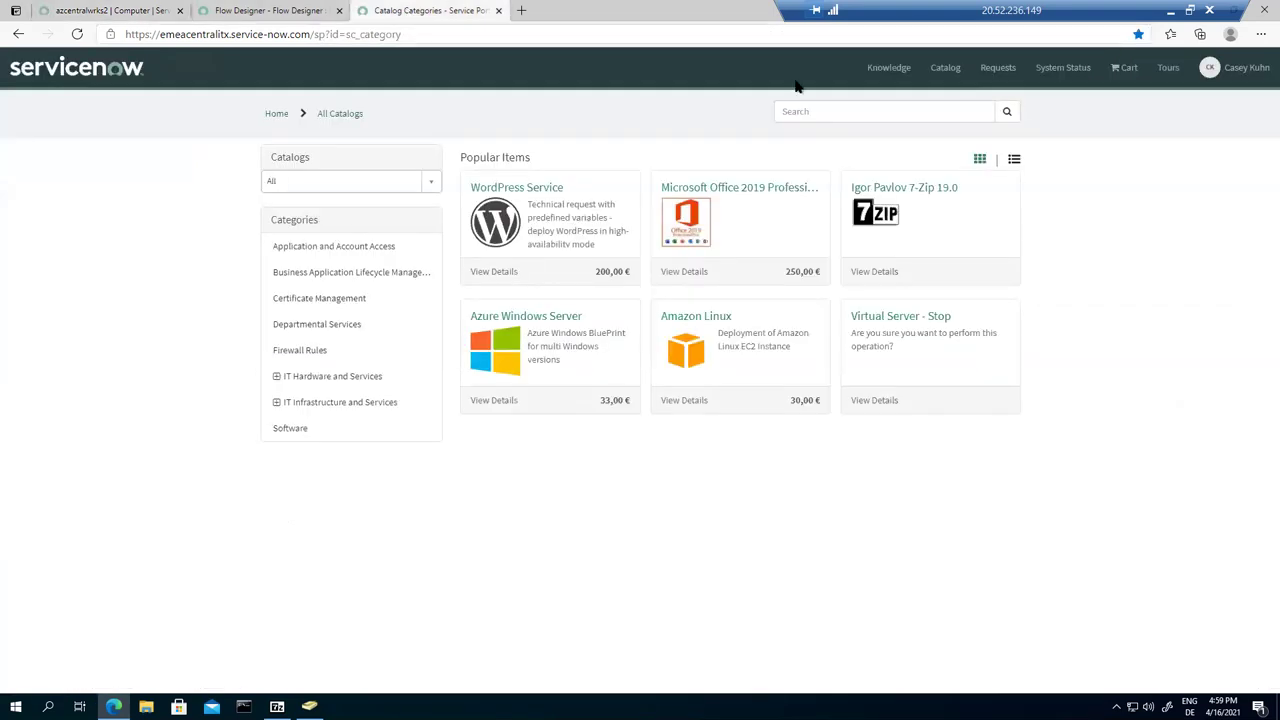
Step: Open the closed Igor Pavlov 7-Zip 19.0 request item from My Requests and expand its stages
left_click(985, 80)
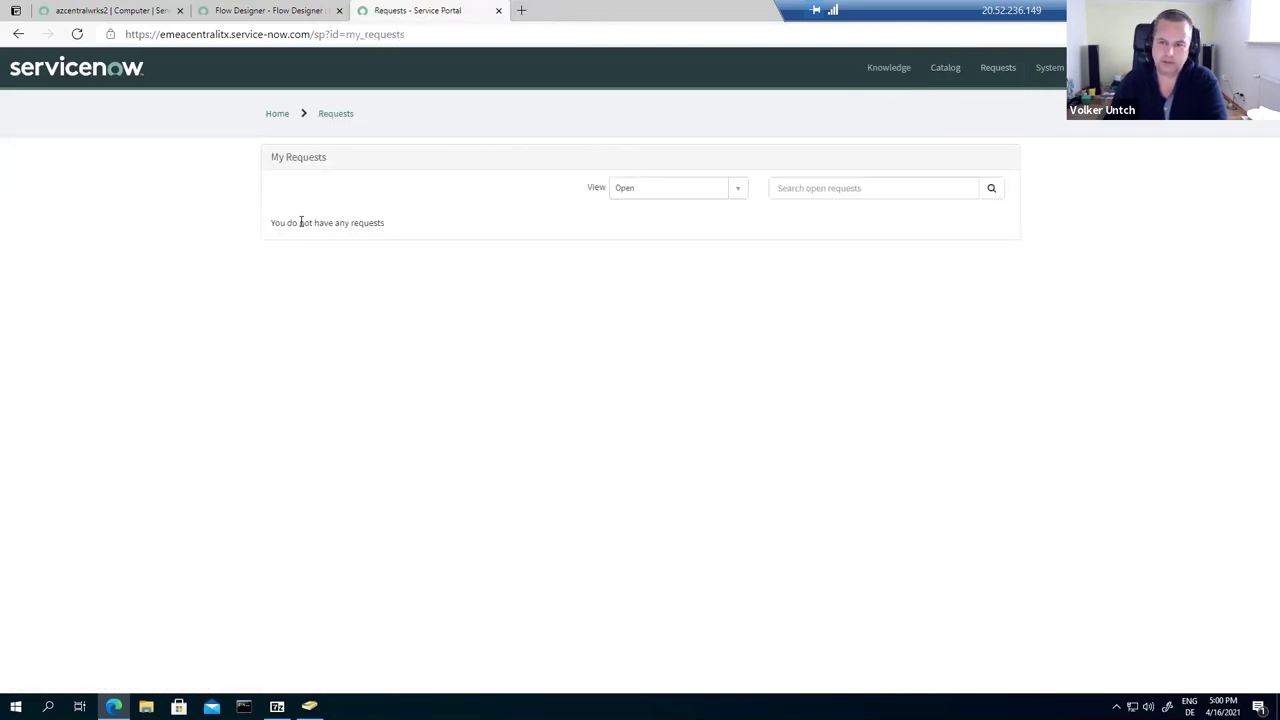
left_click(733, 194)
left_click(638, 250)
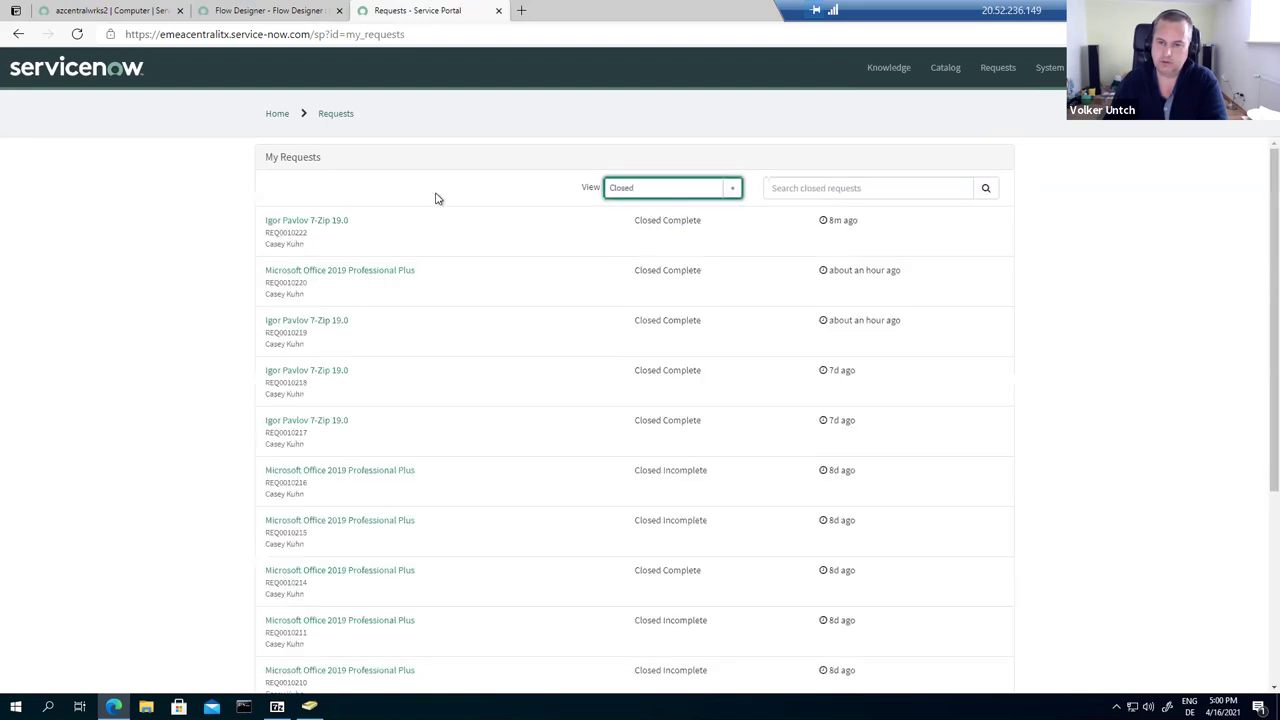
left_click(316, 222)
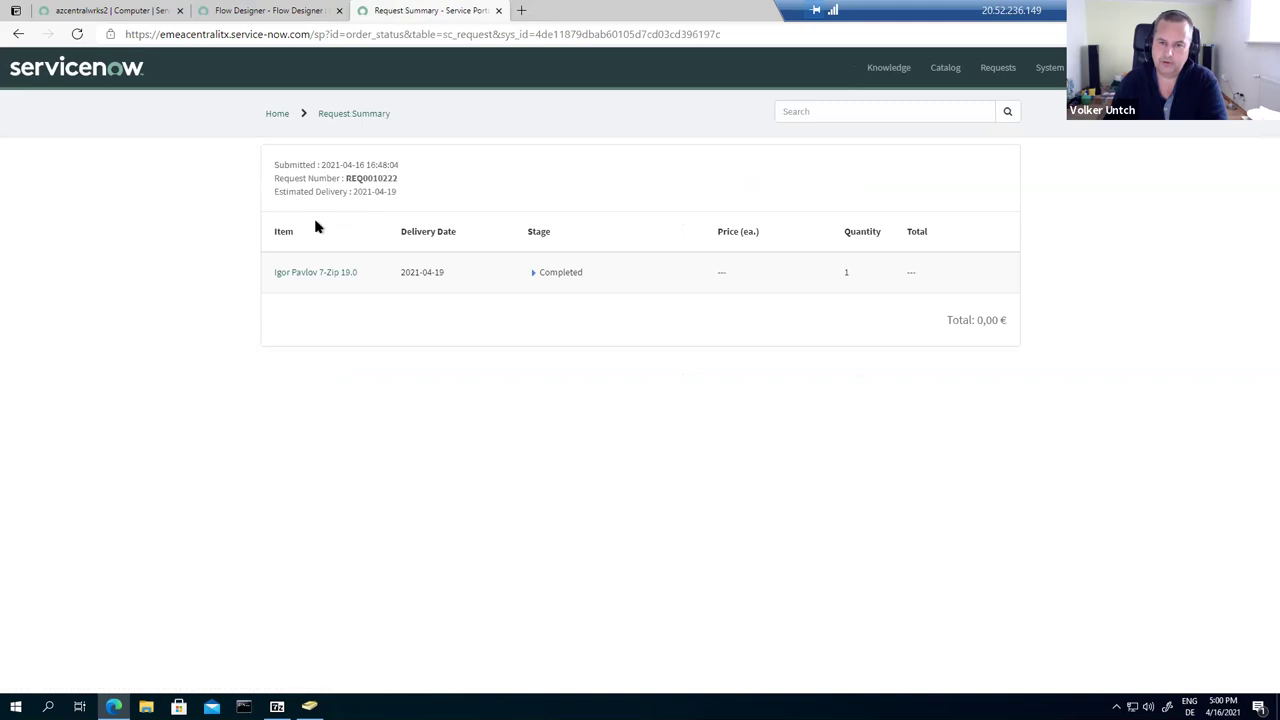
left_click(297, 272)
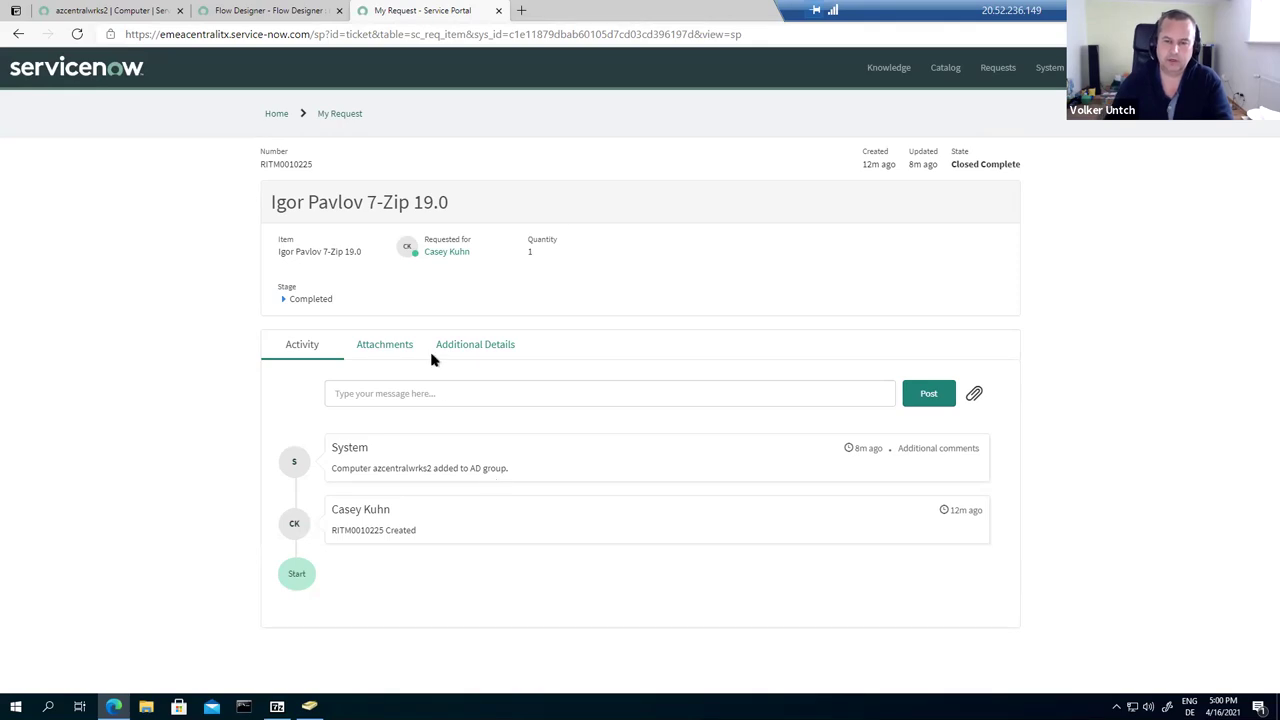
left_click(283, 299)
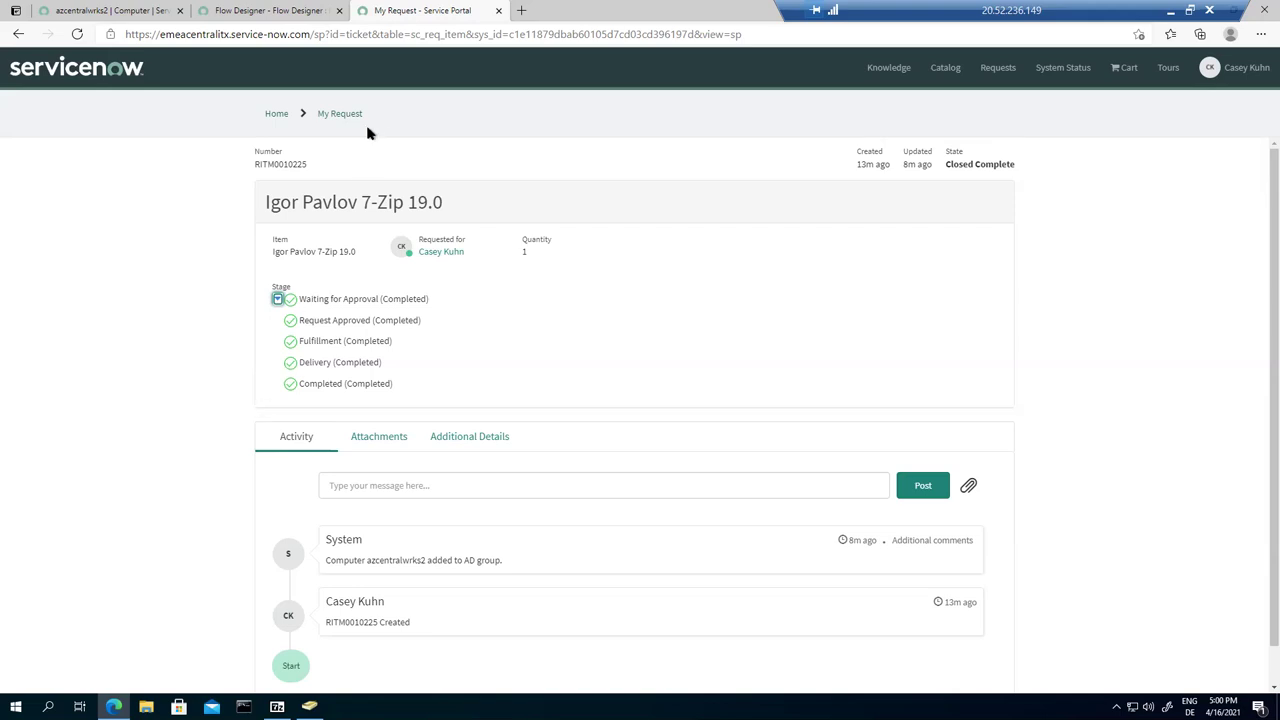
left_click(521, 10)
Step: Go to Outlook and sign in with the account e-mail address and password
type("outlook.com")
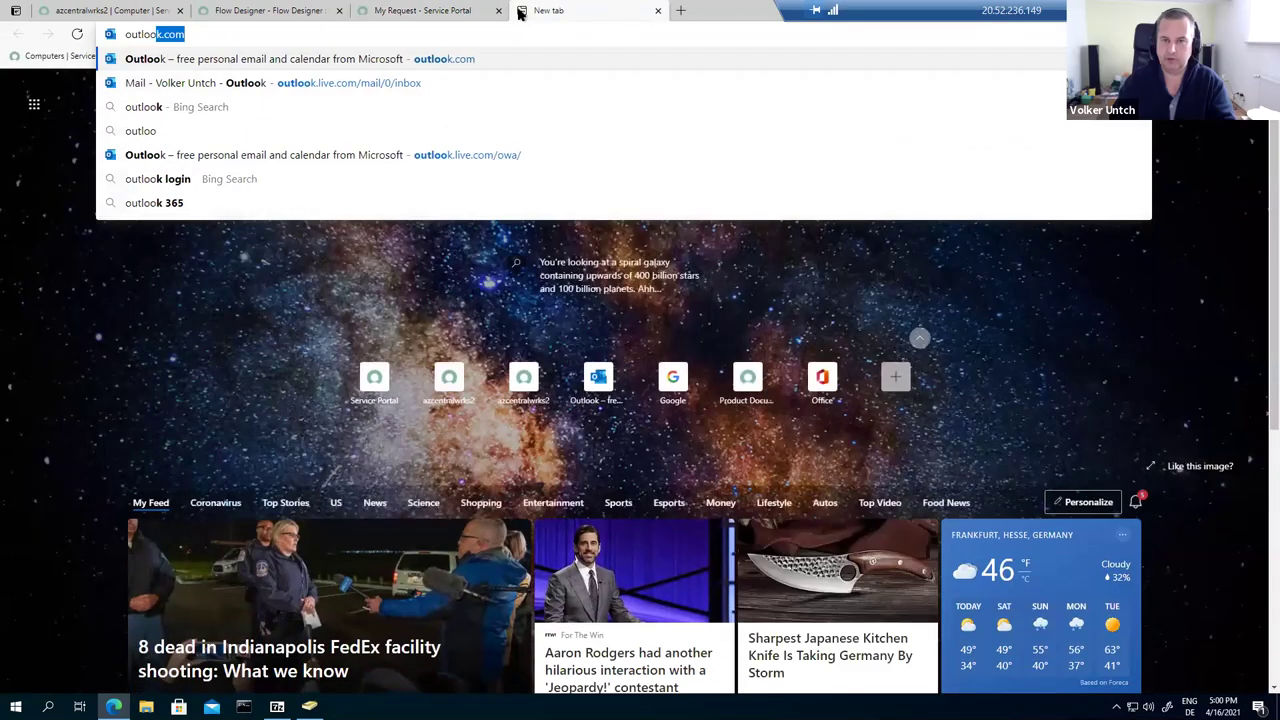
key("Return")
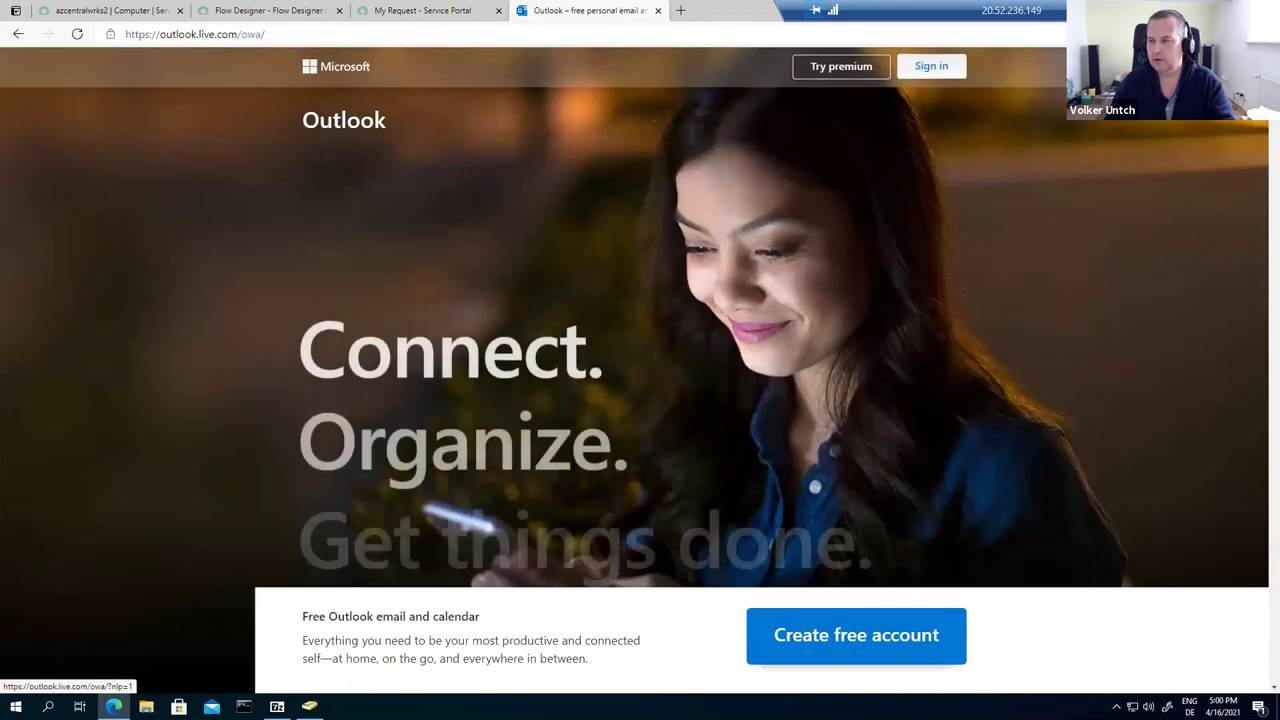
left_click(931, 66)
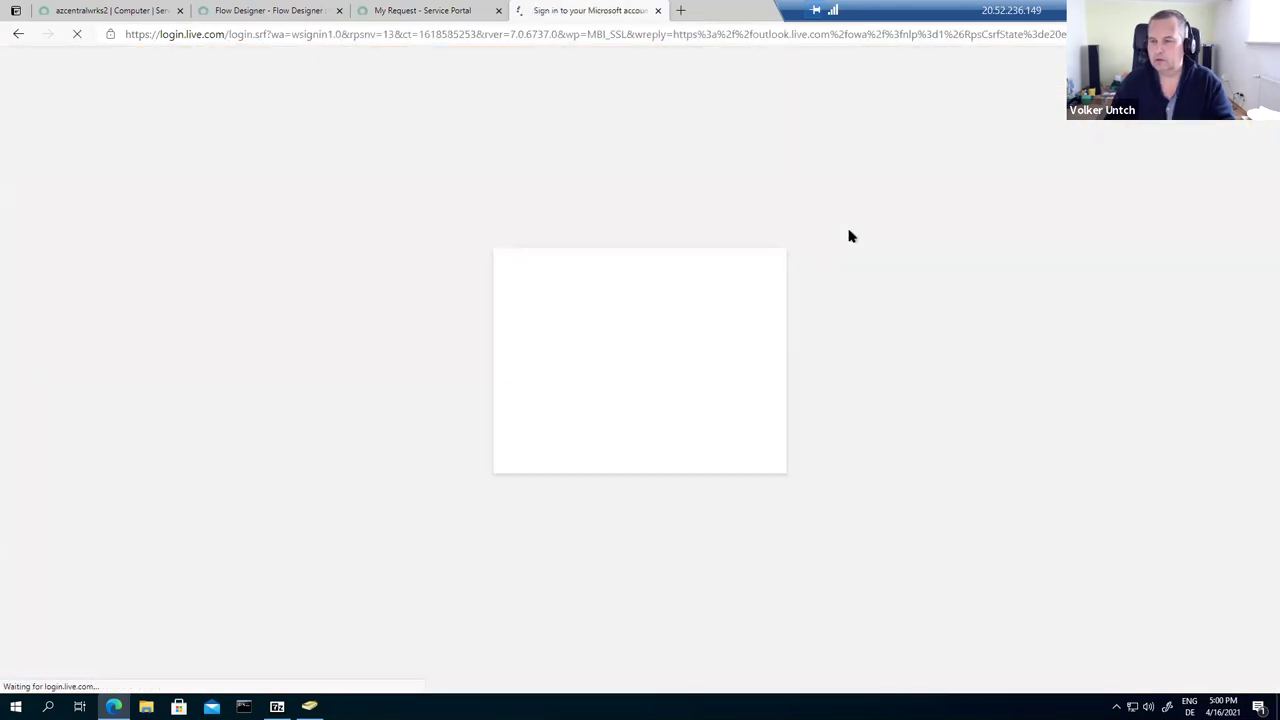
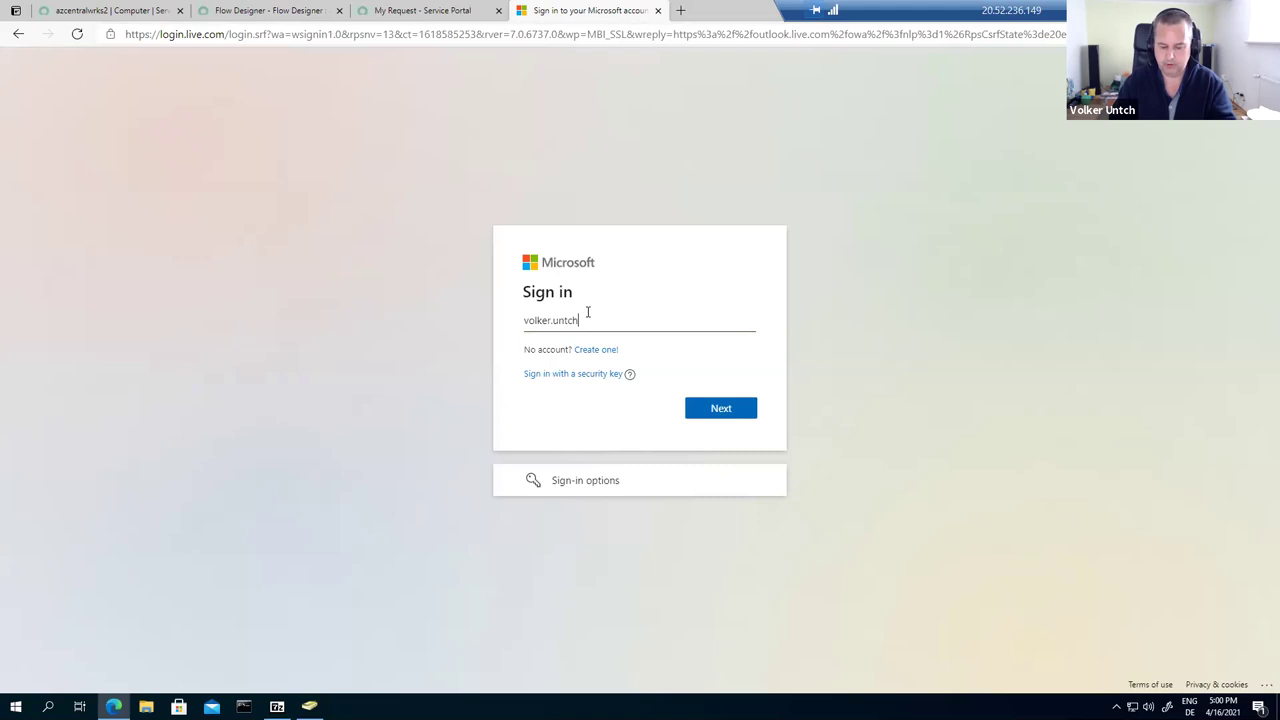
key("Return")
type("•••")
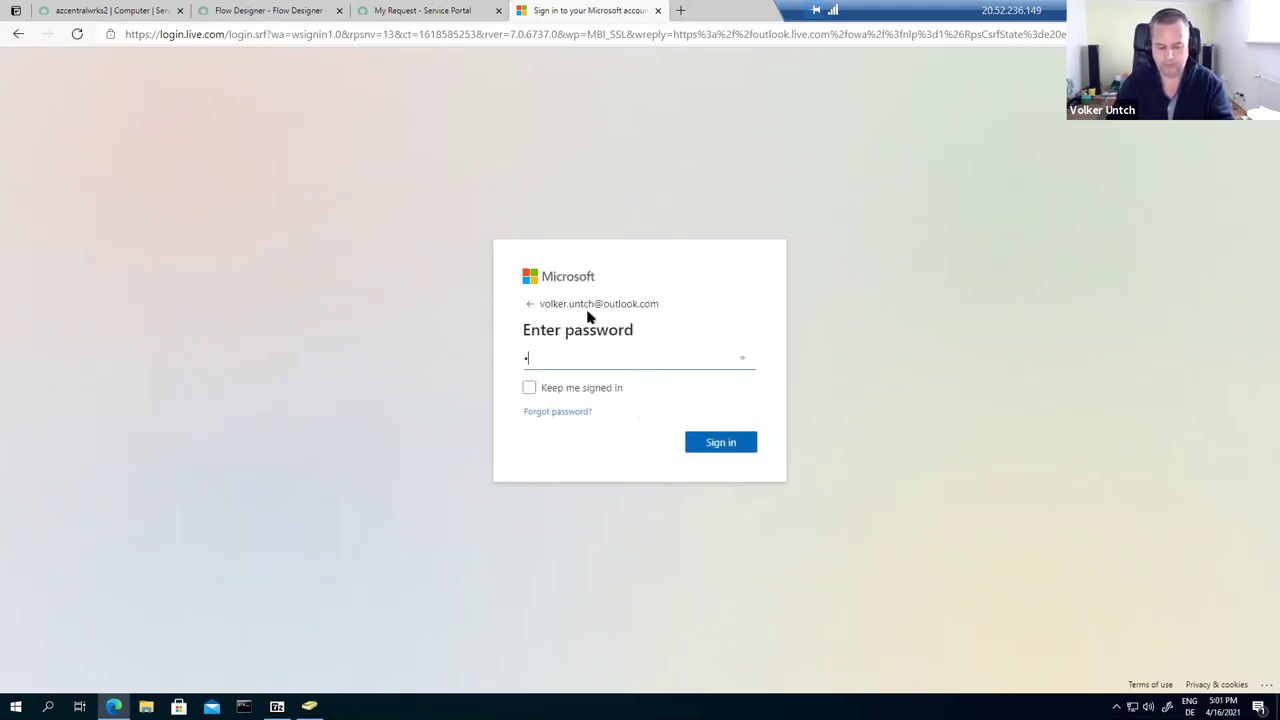
key("Return")
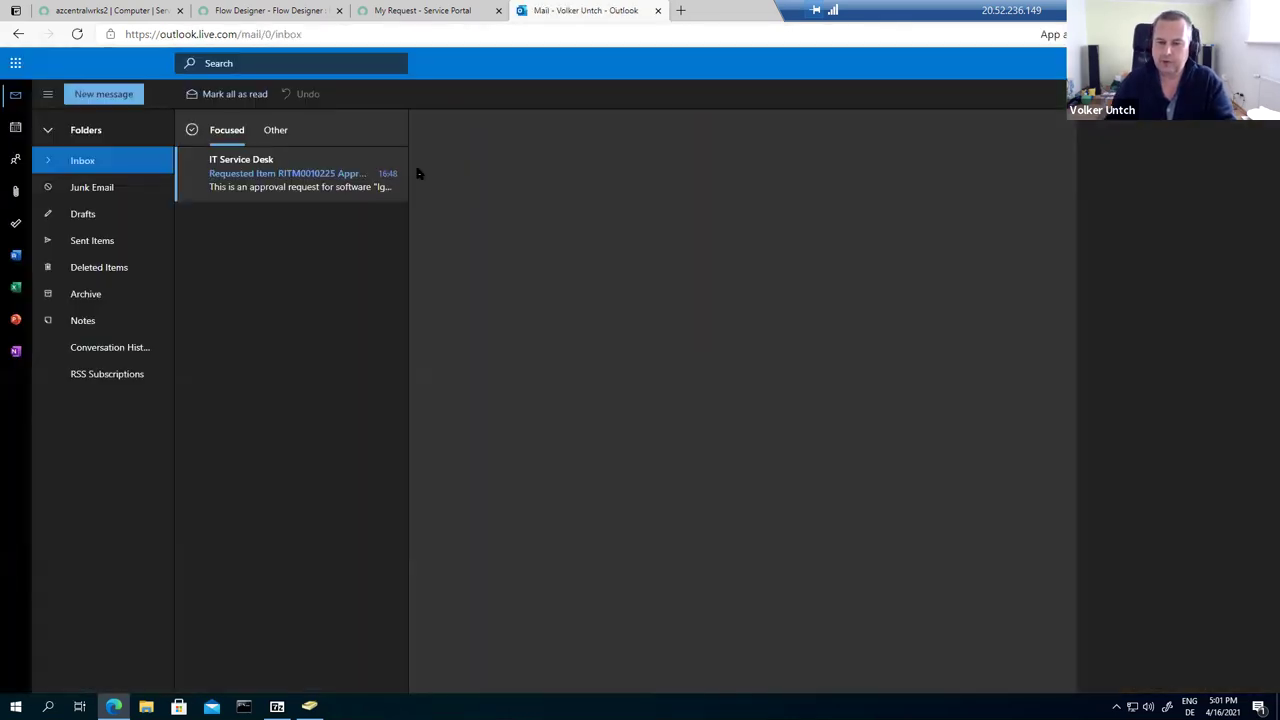
Step: Delete the RITM0010225 IT Service Desk approval e-mail and return to the ServiceNow request
left_click(297, 189)
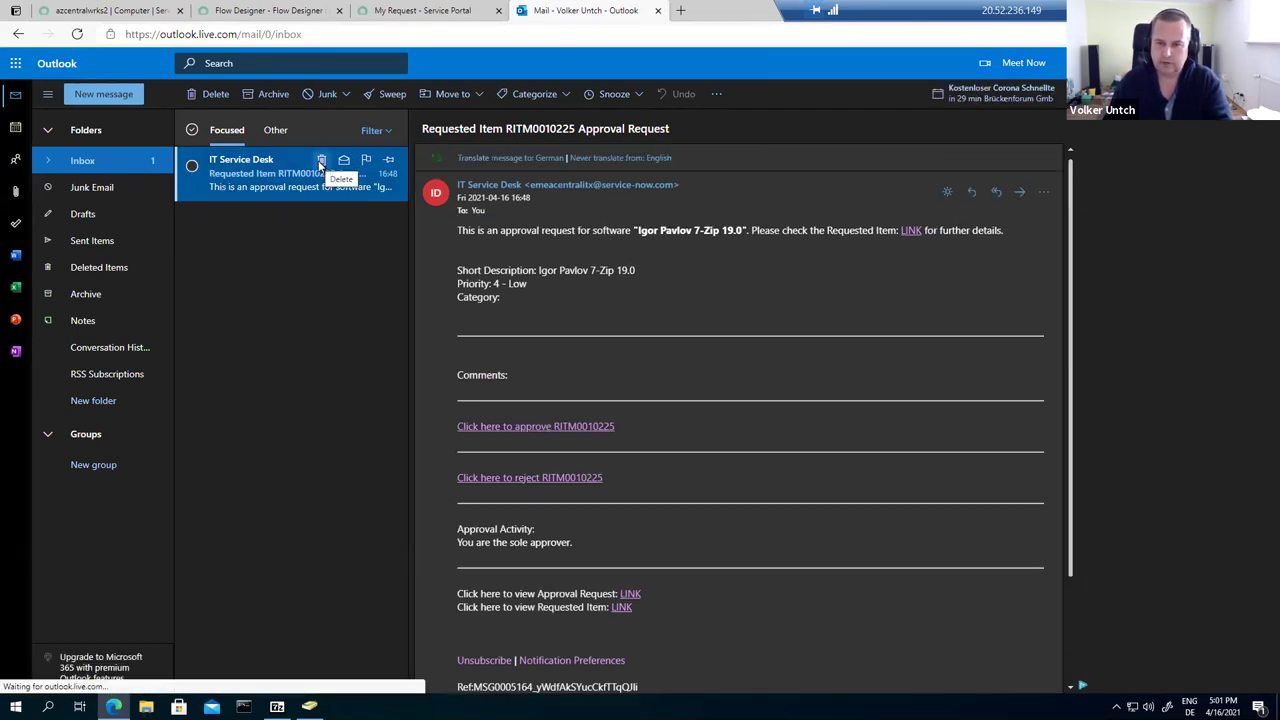
left_click(321, 162)
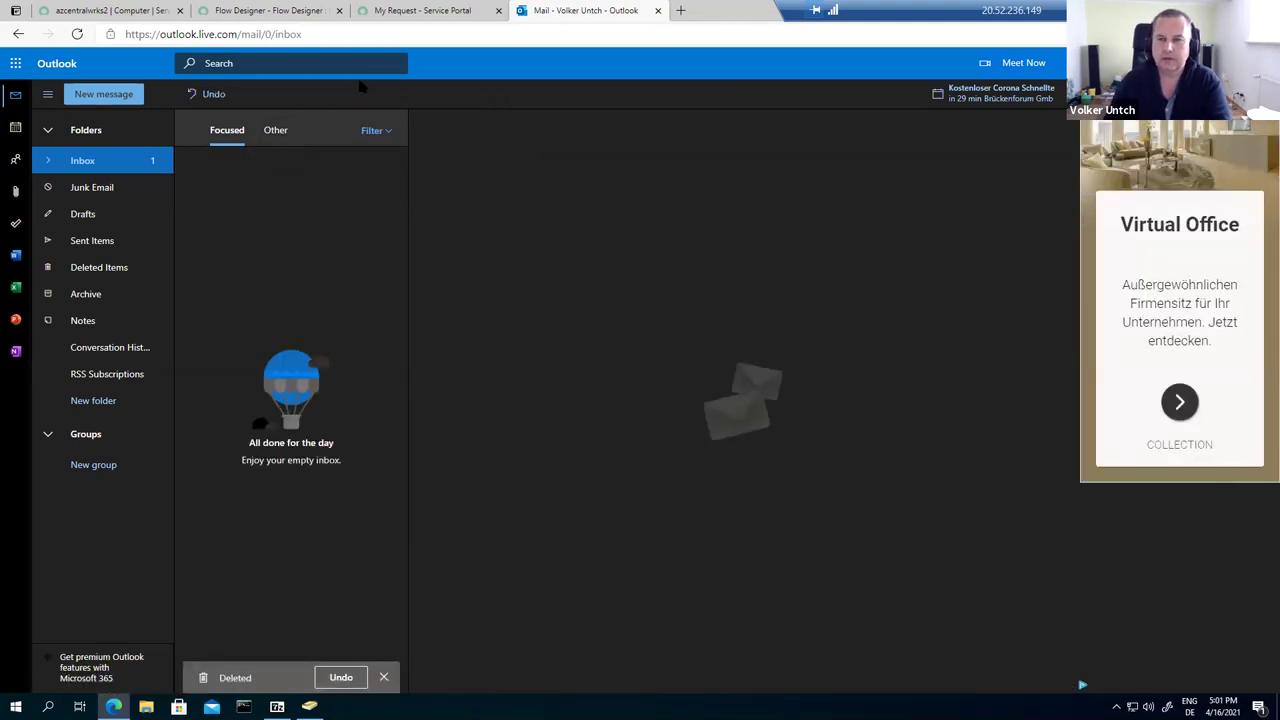
left_click(416, 12)
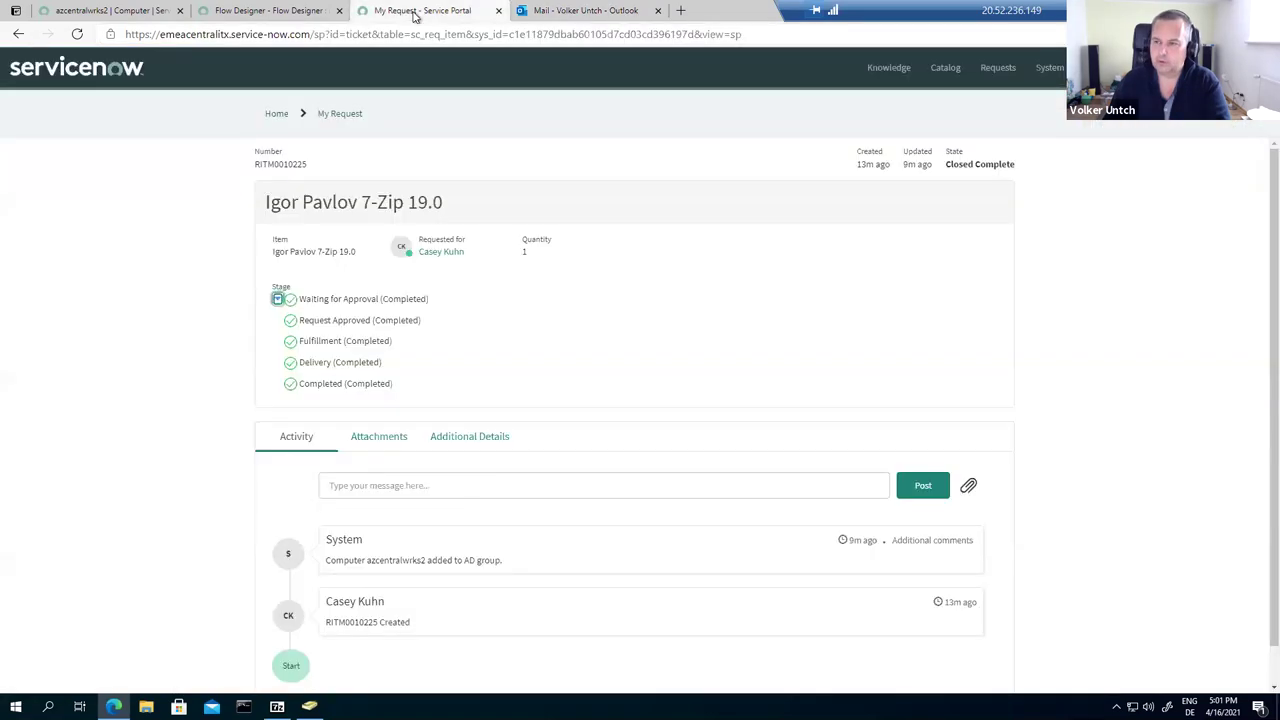
Step: Browse from the Service Portal home page into the Software catalog category
left_click(275, 115)
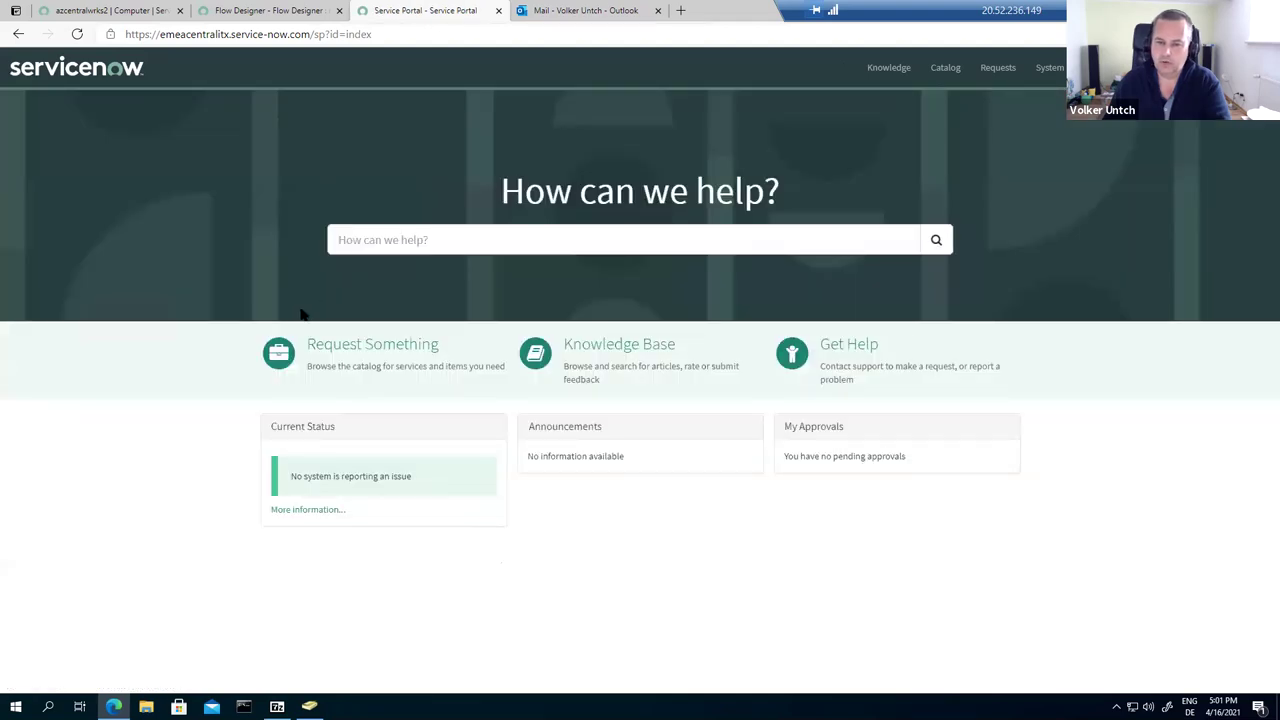
left_click(332, 345)
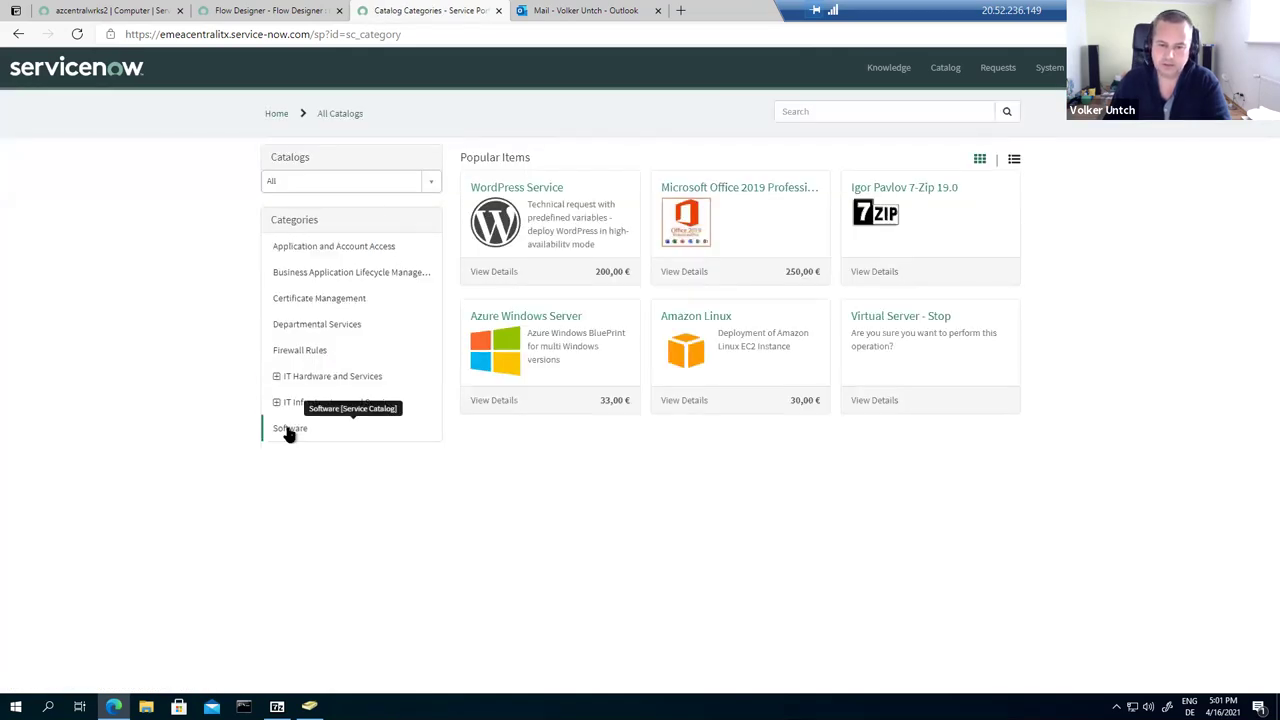
left_click(289, 429)
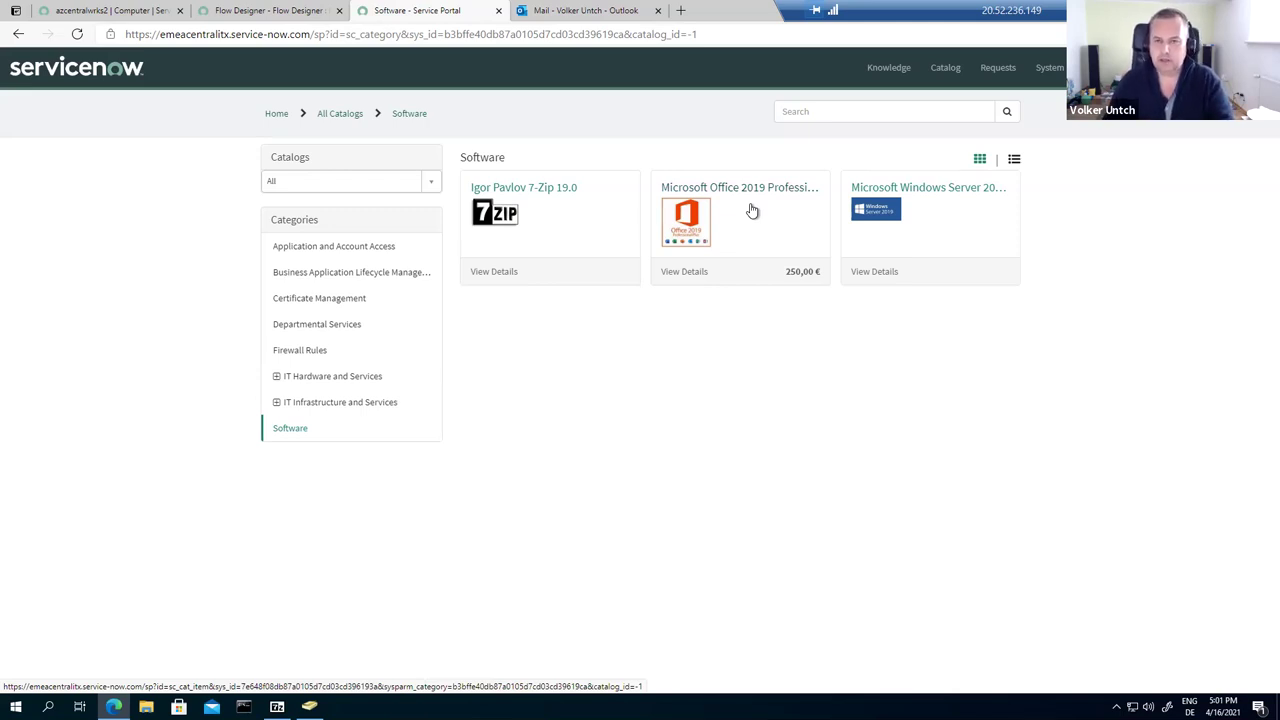
left_click(245, 12)
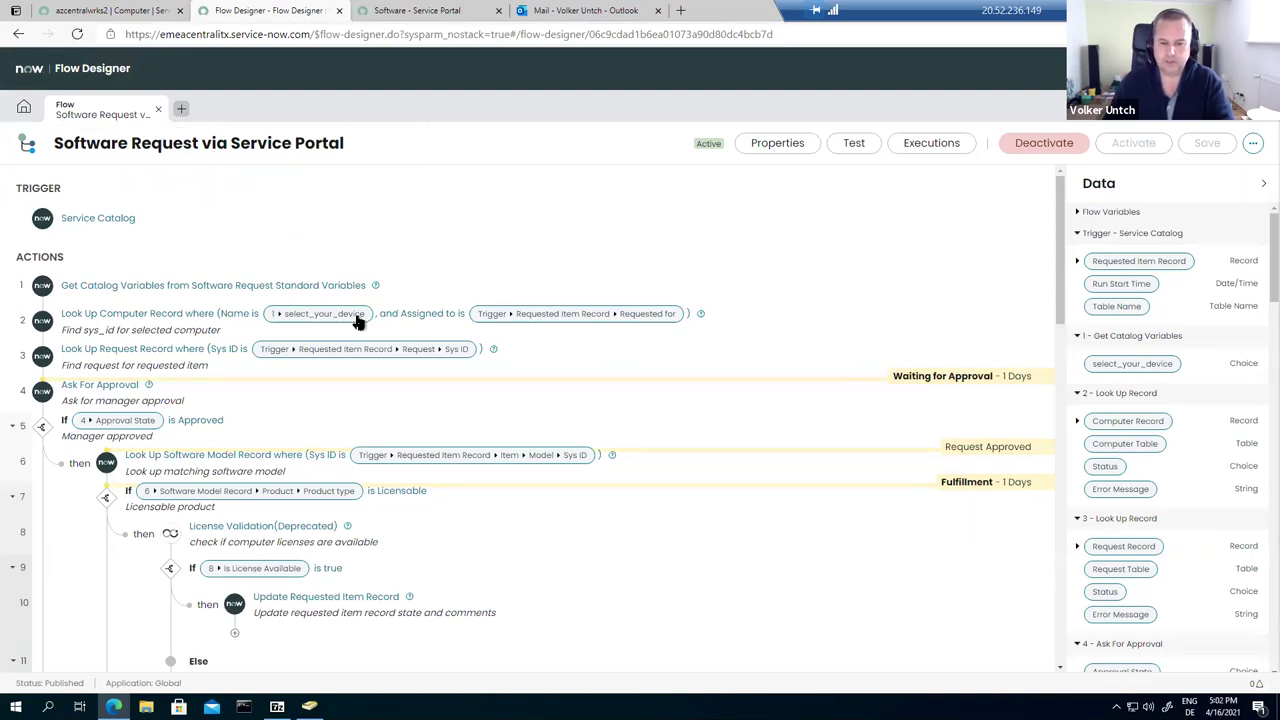
Step: Scroll through the flow's approval, license and AD group steps, then return to the azcentralwrks2 record
scroll(360, 320, "down", 3)
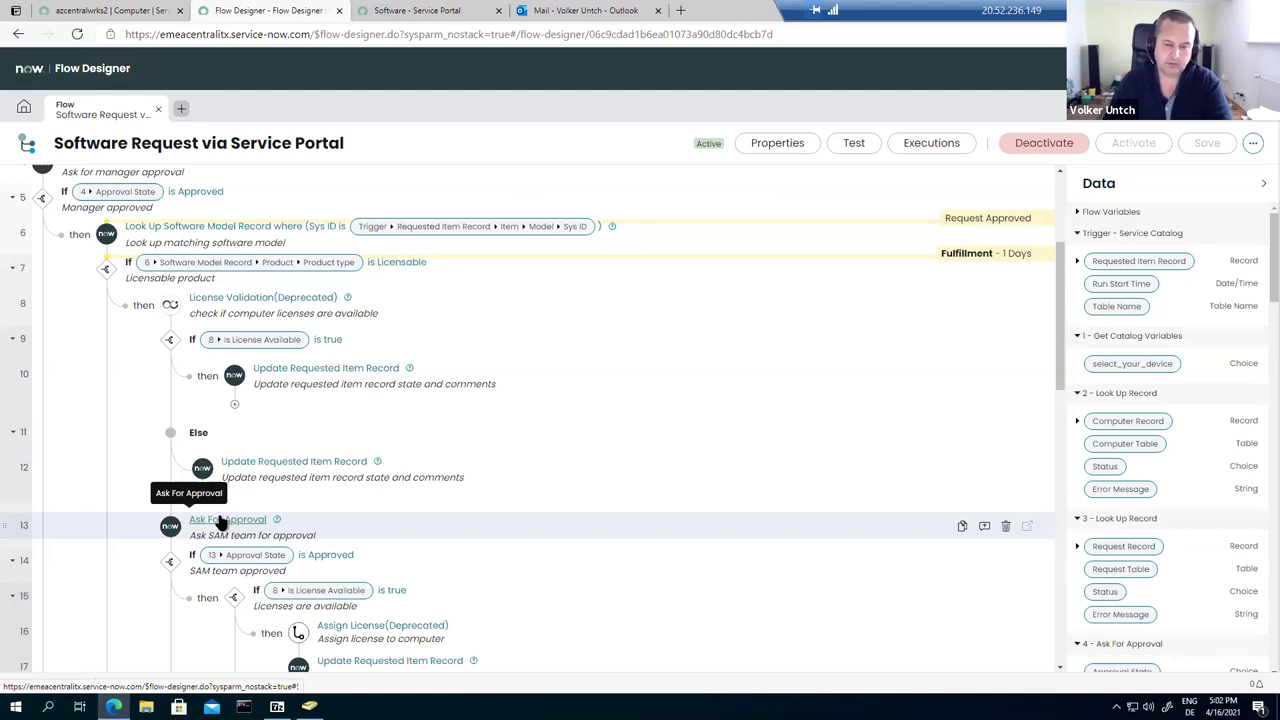
scroll(220, 521, "down", 2)
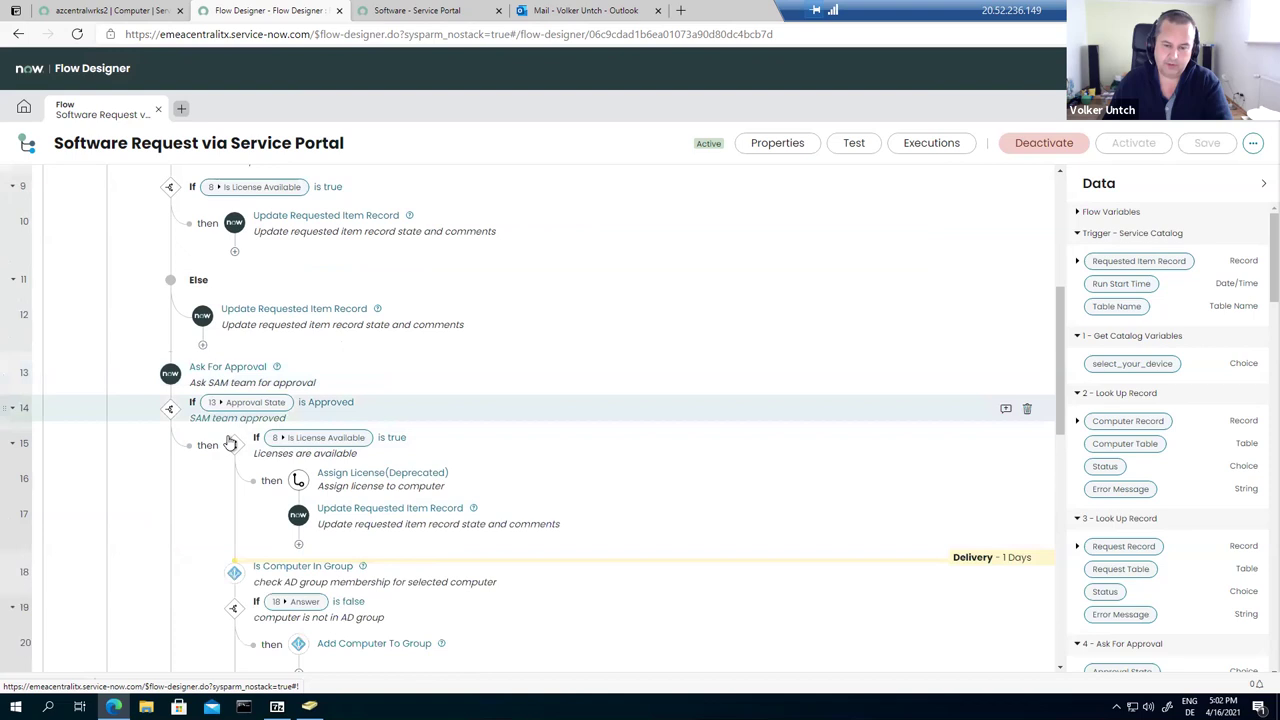
scroll(222, 392, "down", 1)
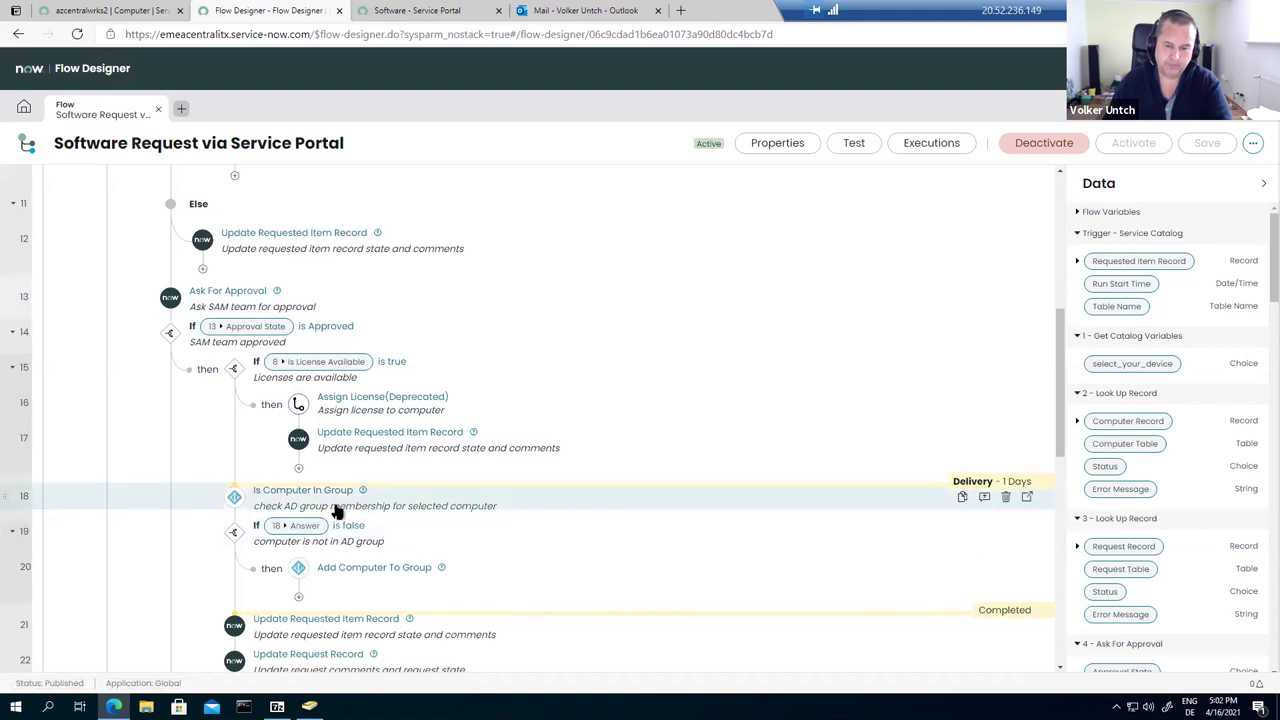
scroll(333, 514, "down", 1)
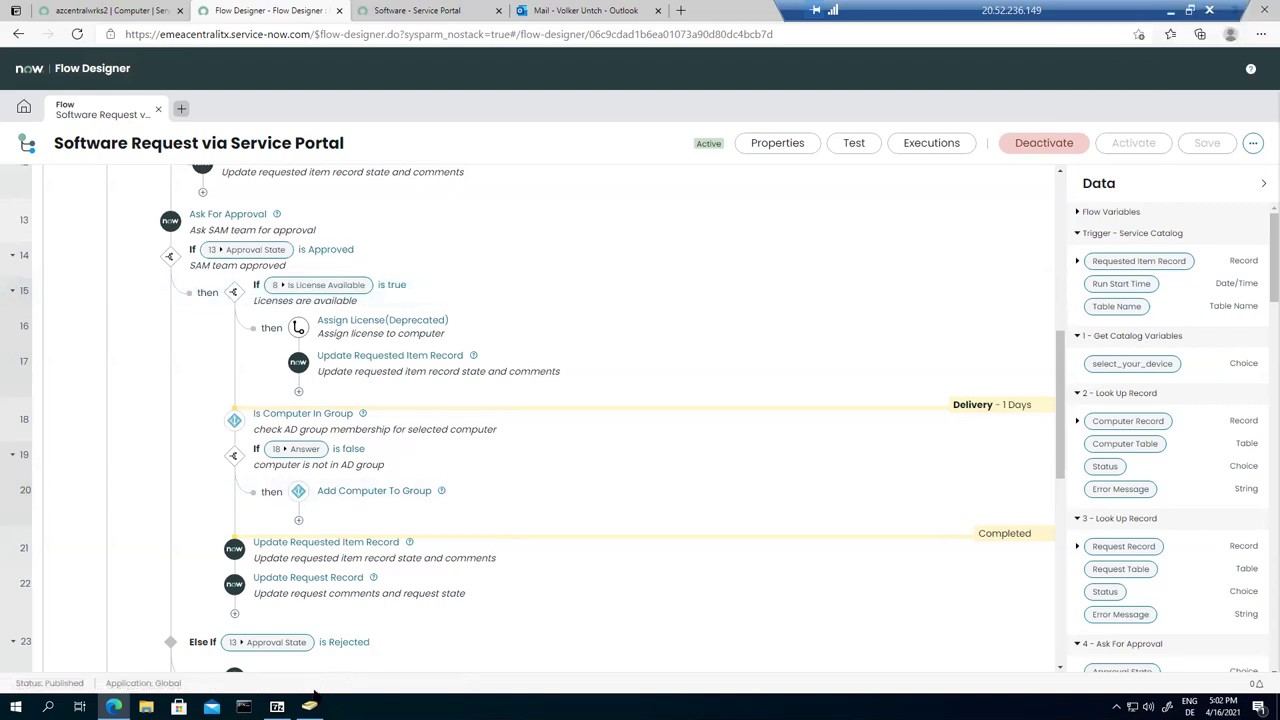
mouse_move(309, 706)
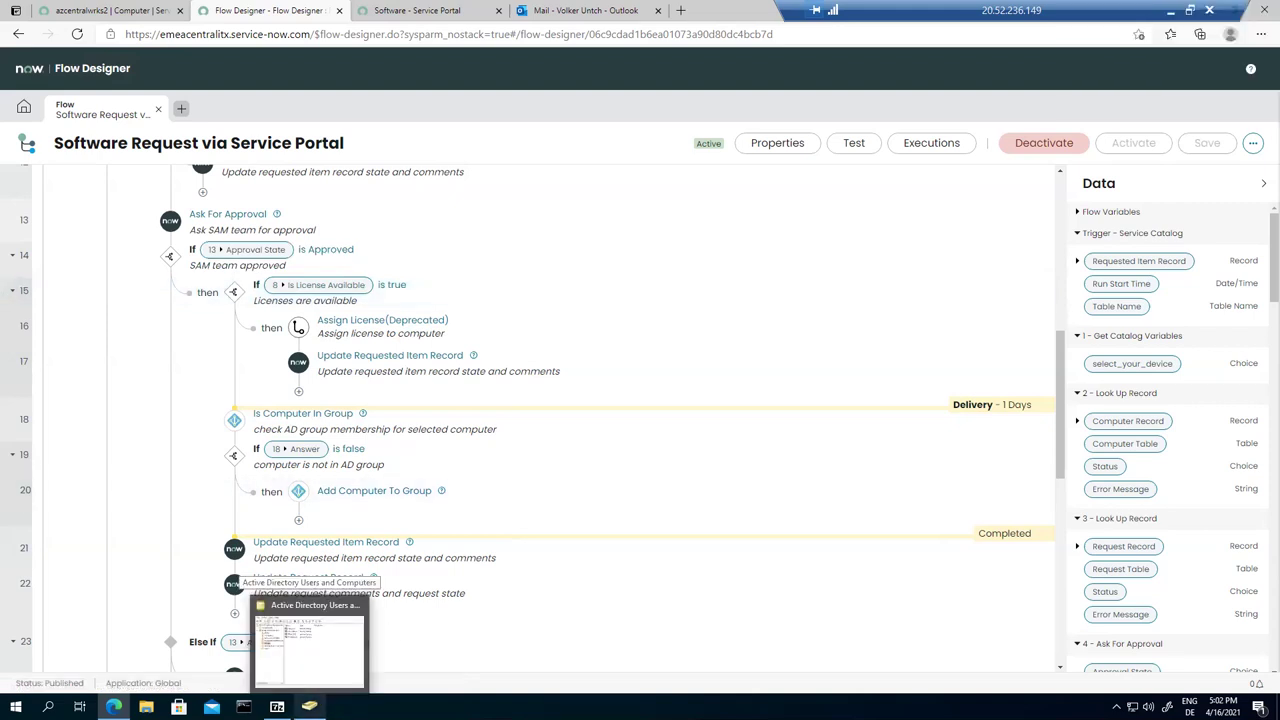
scroll(634, 345, "up", 2)
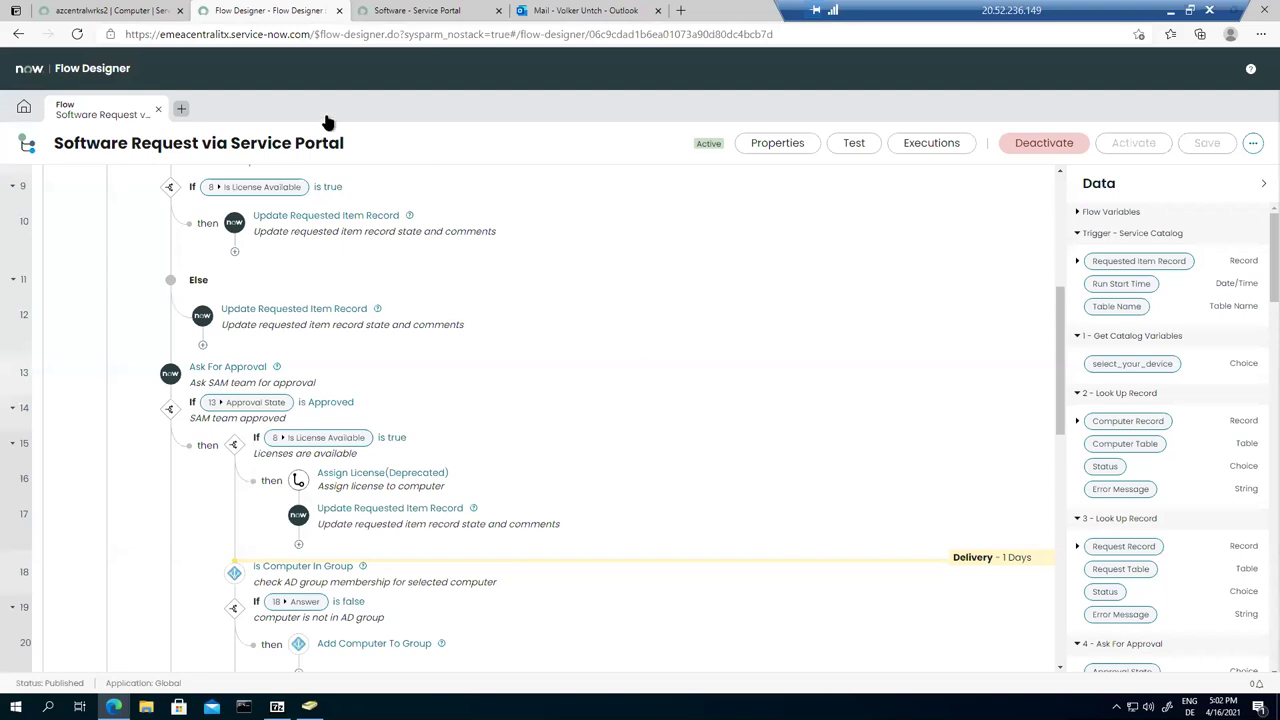
left_click(88, 10)
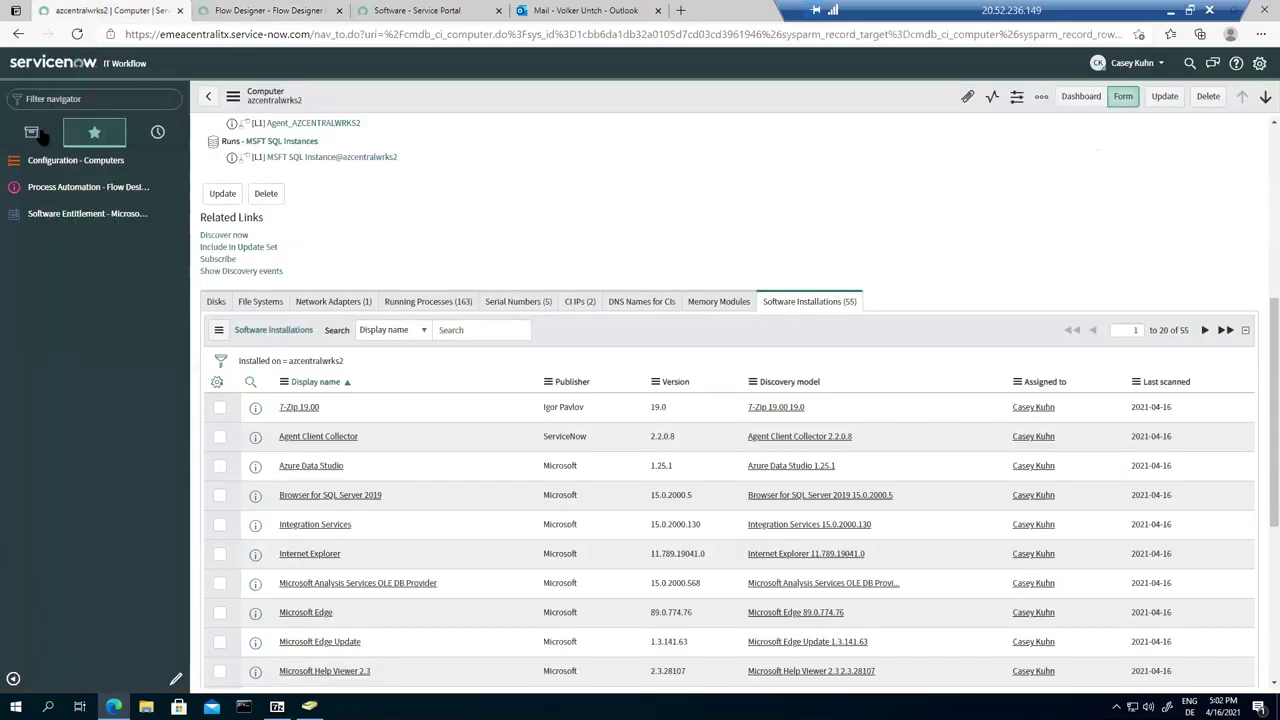
Step: Open the Office 2019 Professional Plus software entitlement and check its Device Allocations
left_click(82, 215)
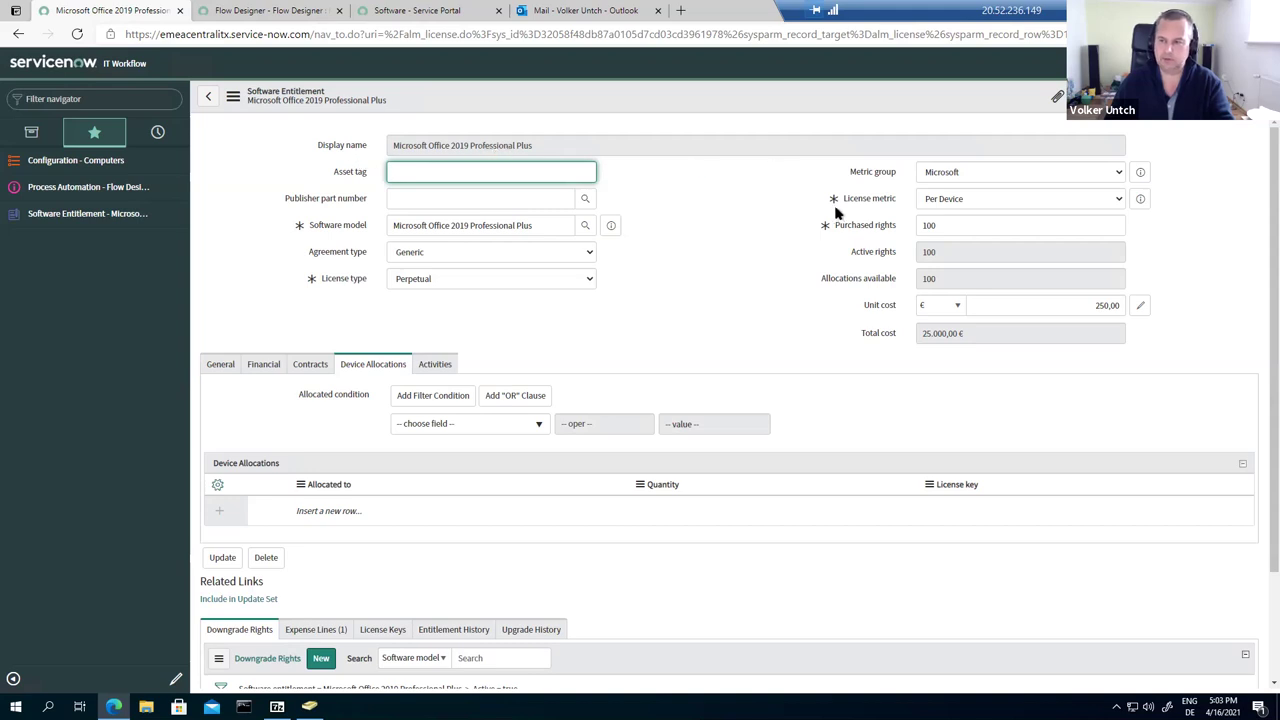
mouse_move(866, 206)
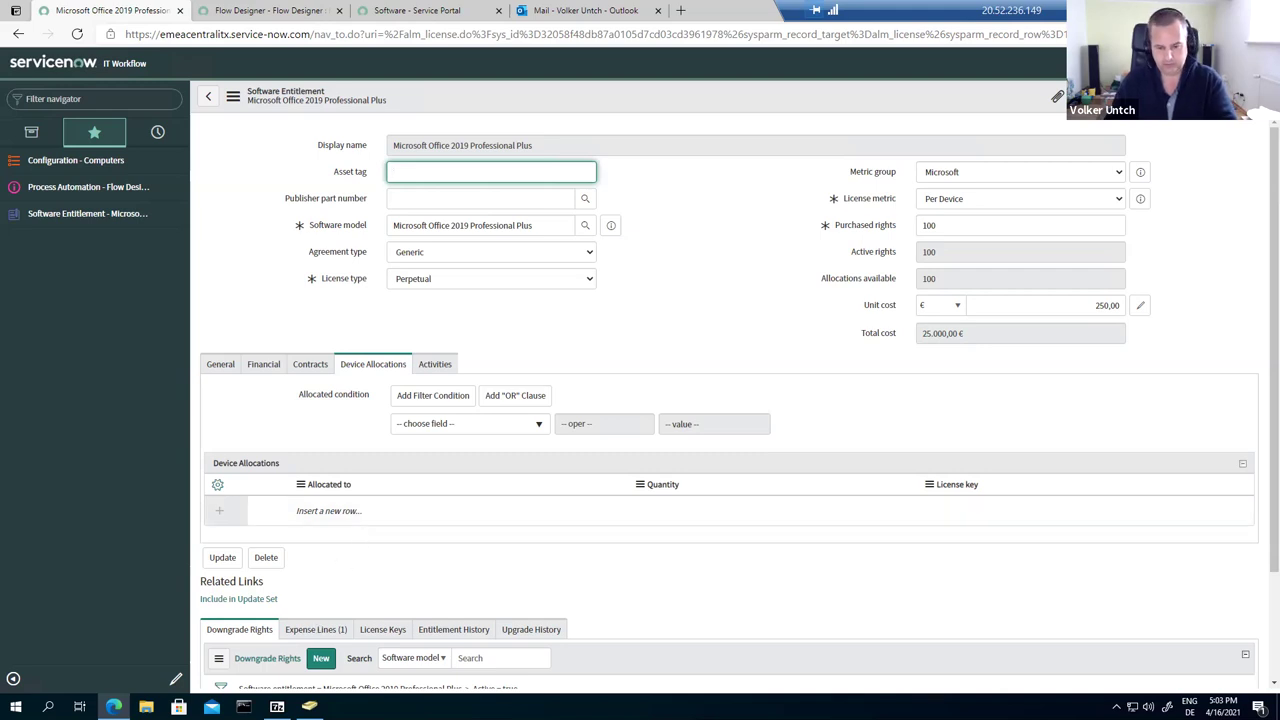
left_click(330, 613)
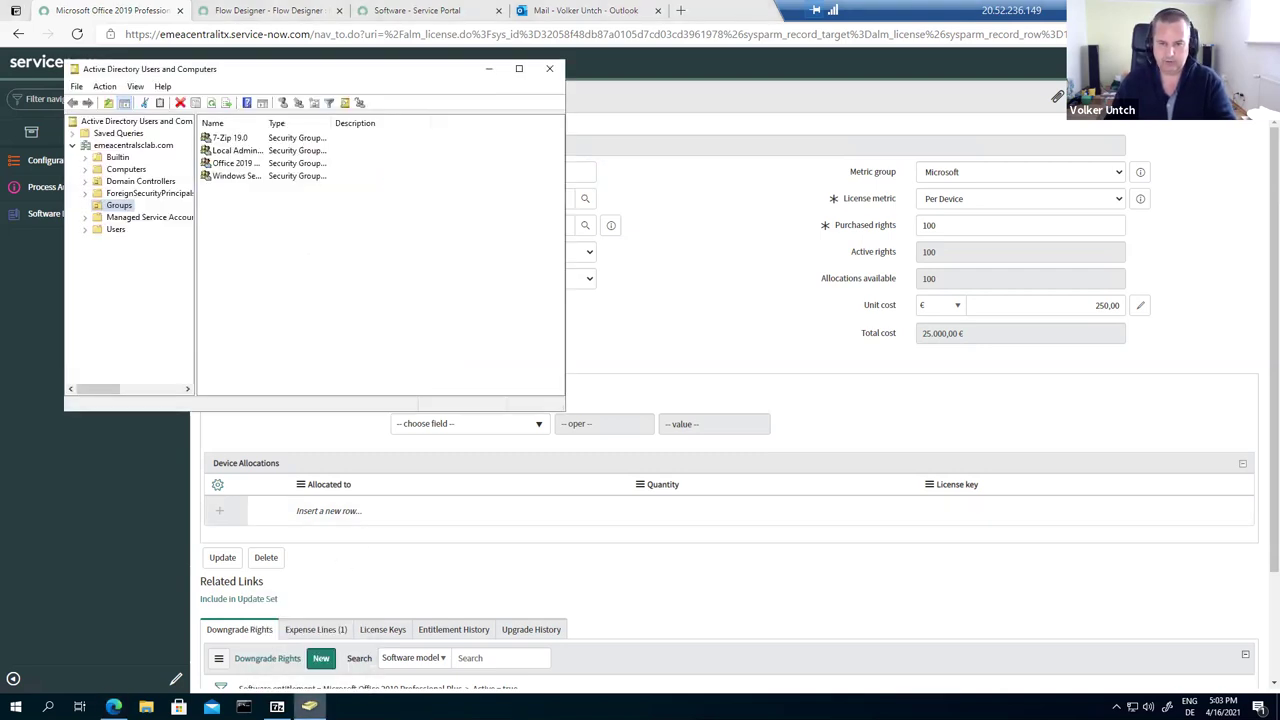
Step: Confirm the Office 2019 Professional Plus AD group has no members, then return to the Software catalog
double_click(238, 165)
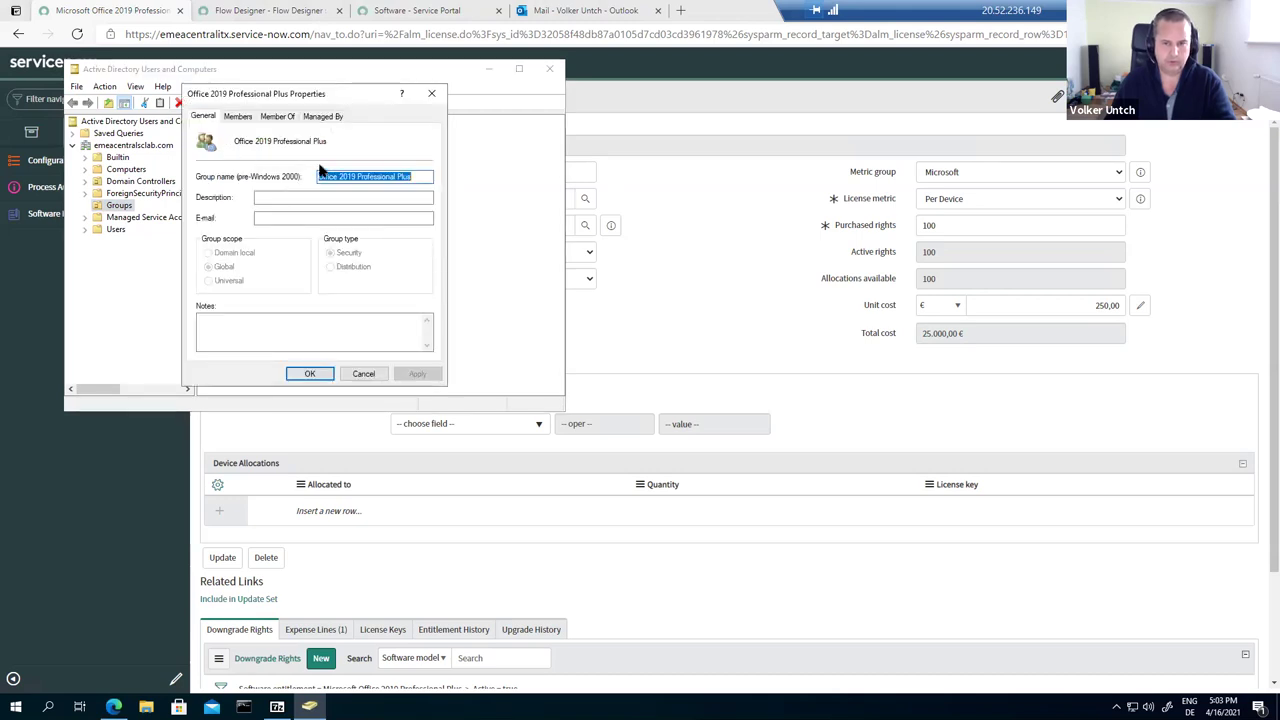
left_click(239, 117)
left_click(360, 374)
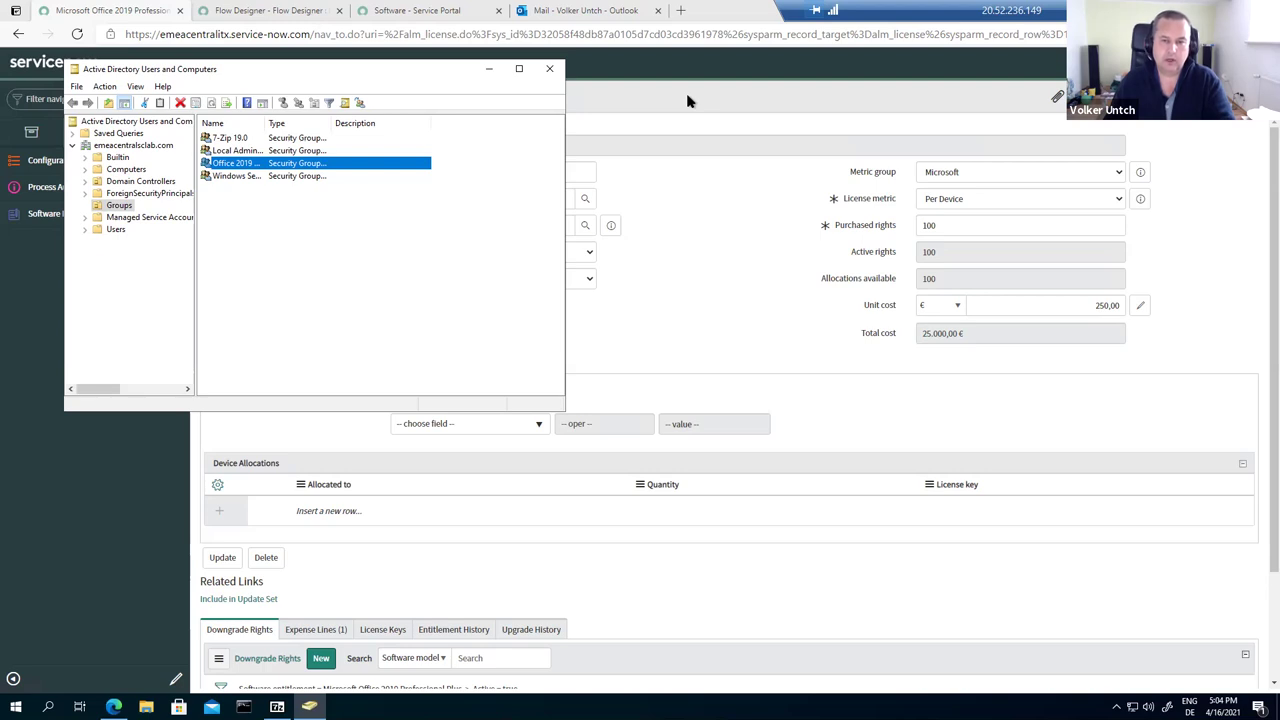
left_click(687, 100)
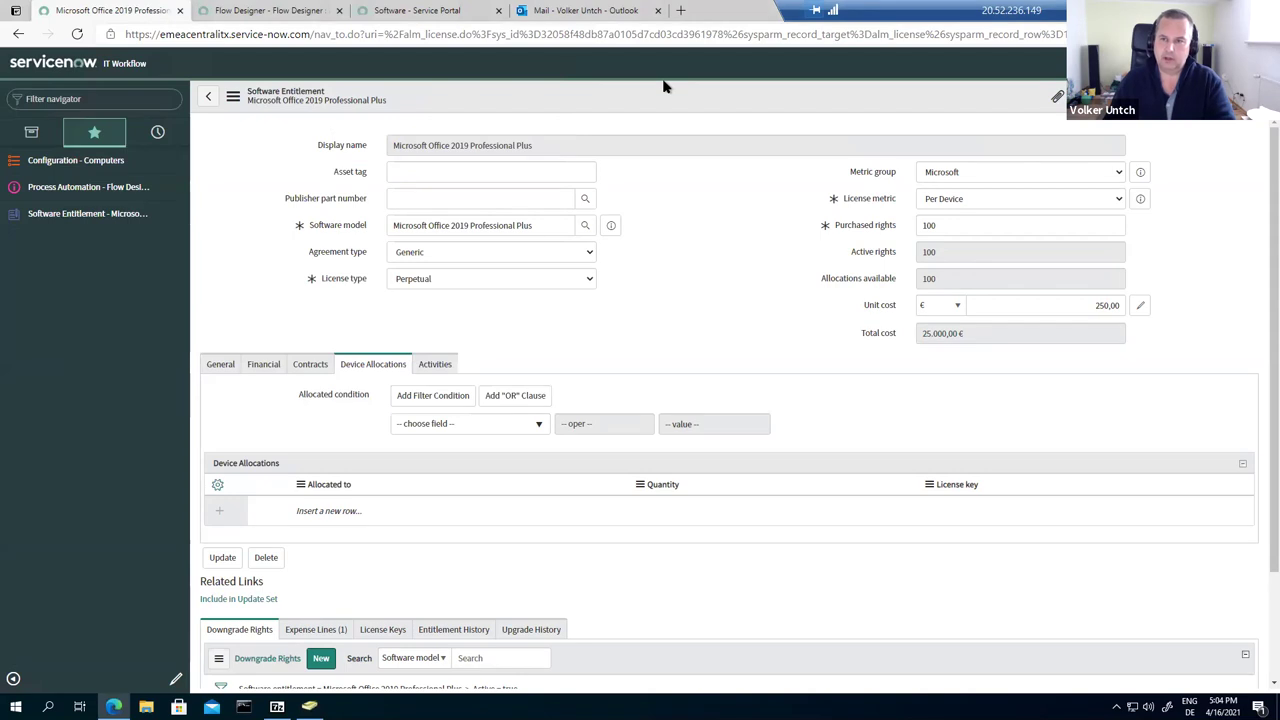
left_click(409, 11)
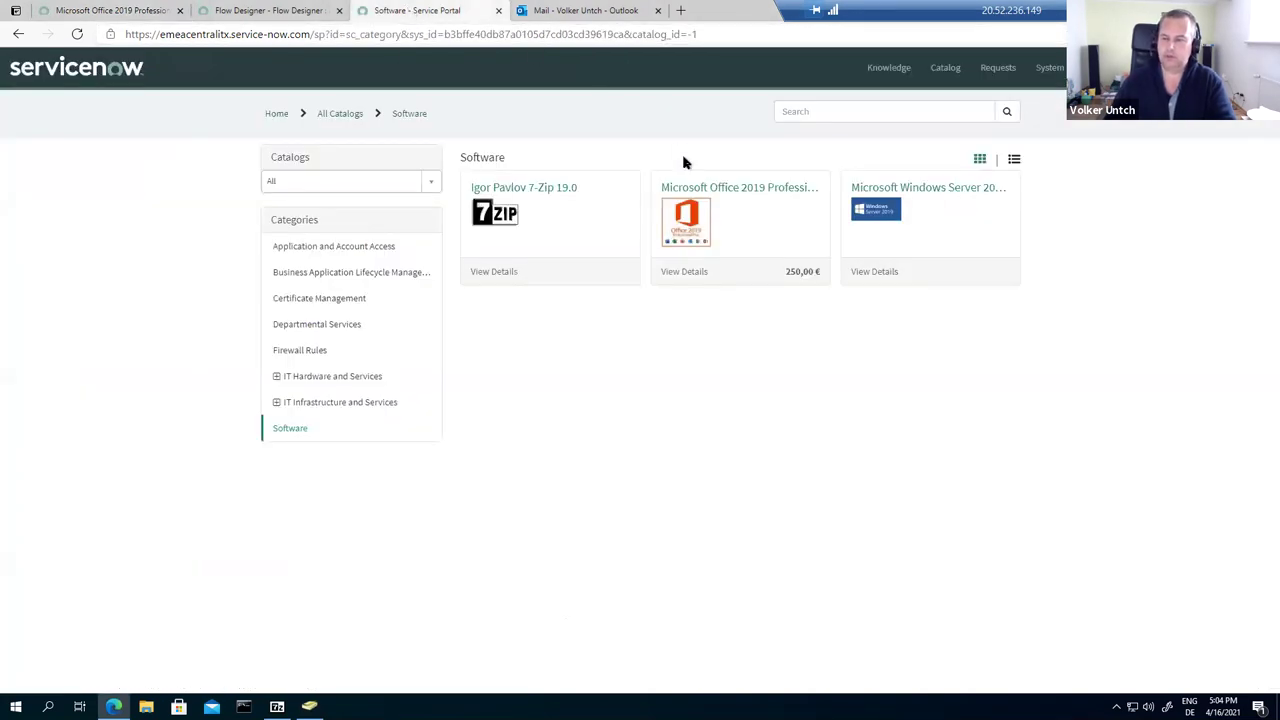
Step: Order Microsoft Office 2019 Professional Plus with azcentralwrks2 as the target computer
left_click(726, 224)
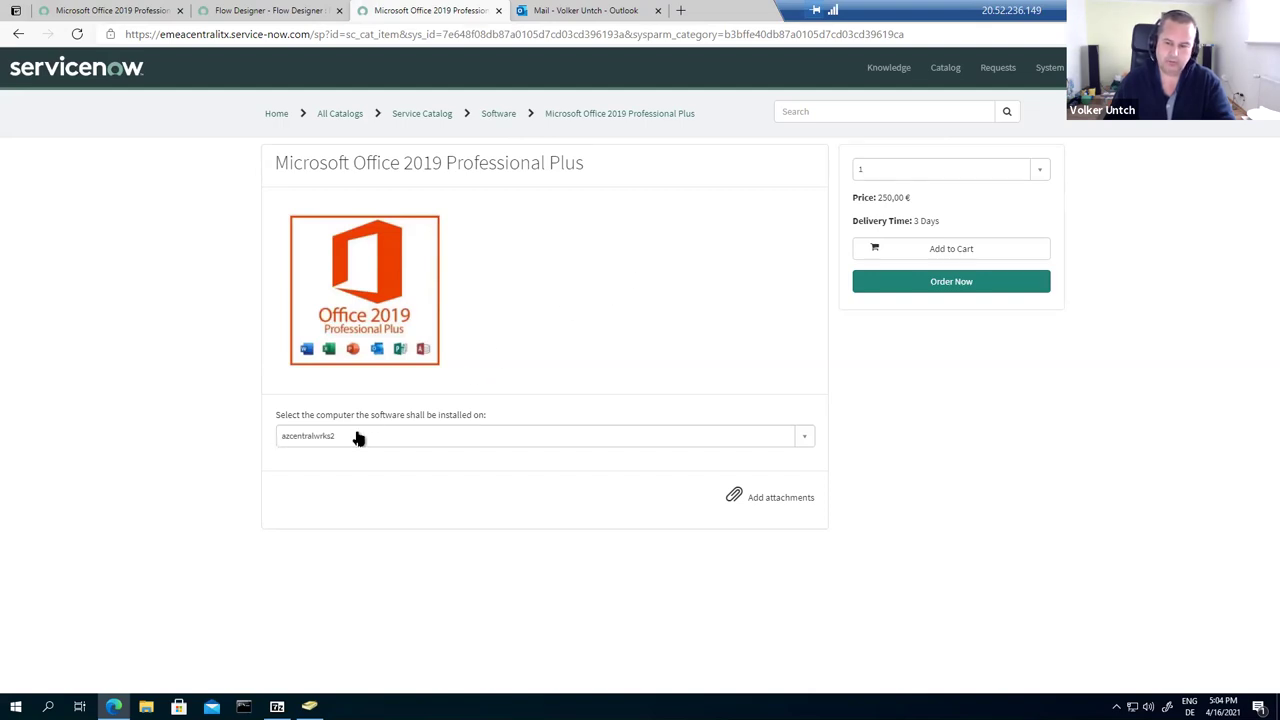
left_click(358, 437)
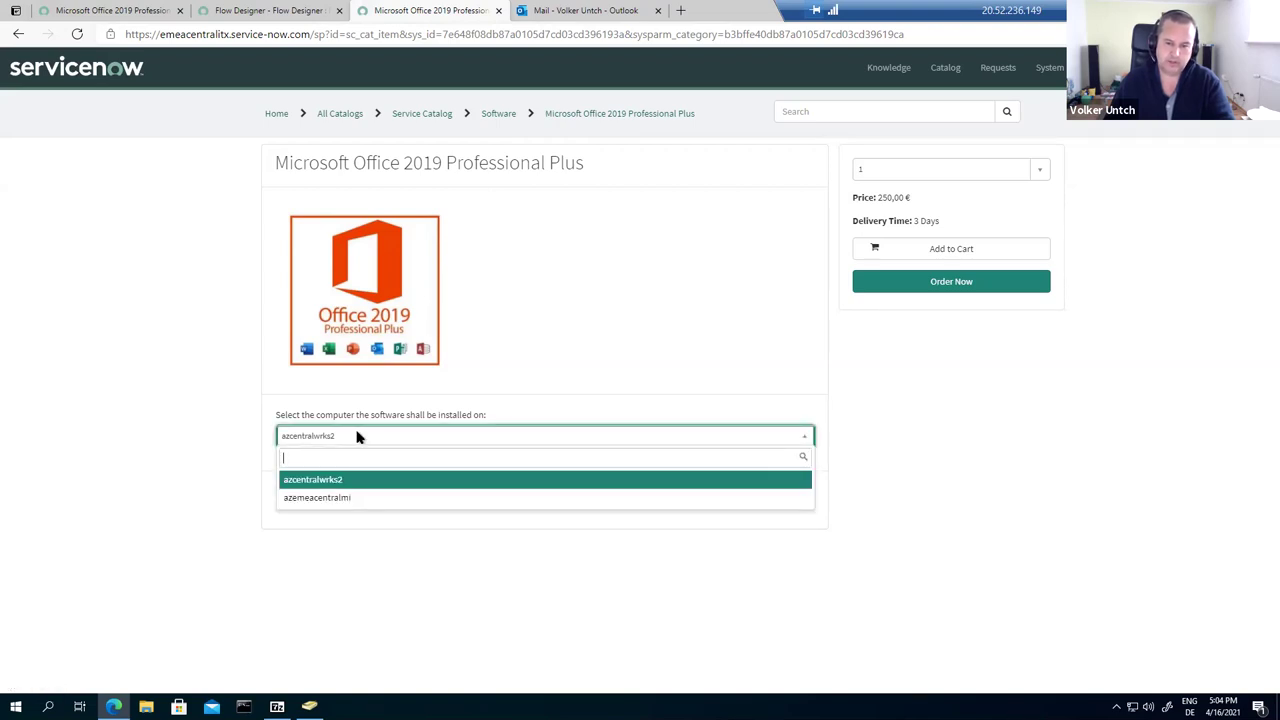
left_click(358, 437)
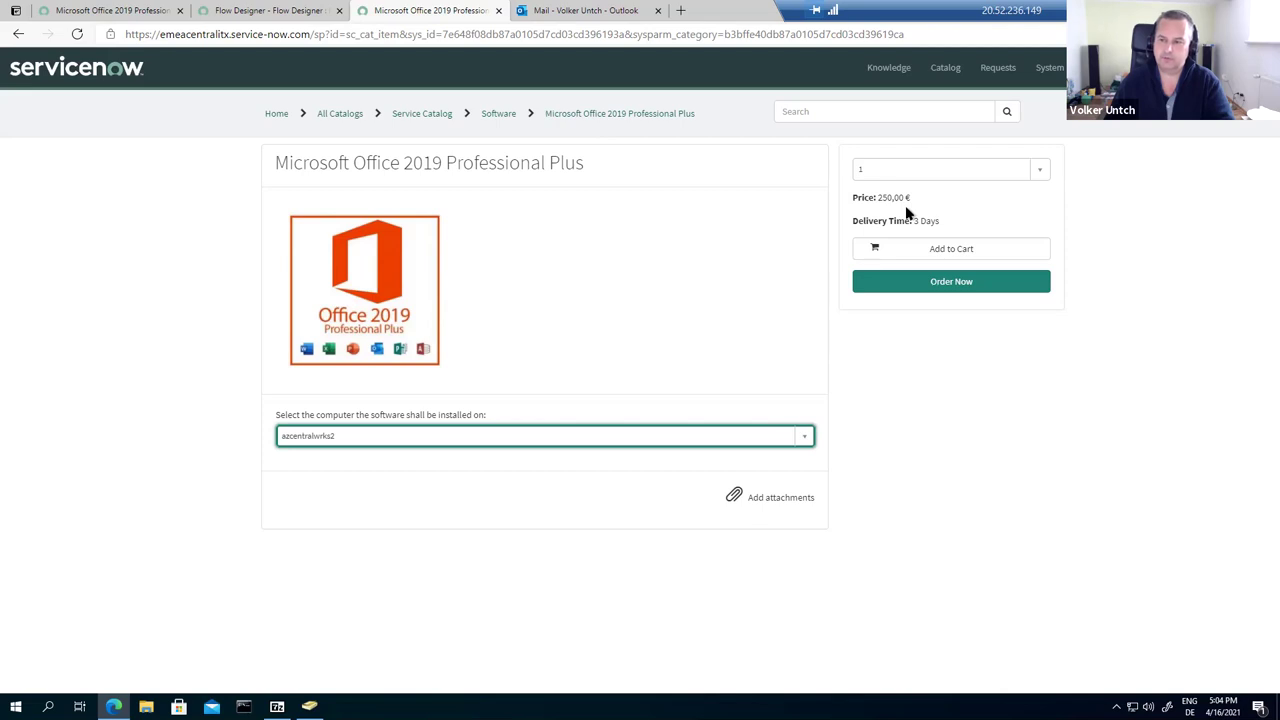
left_click(957, 284)
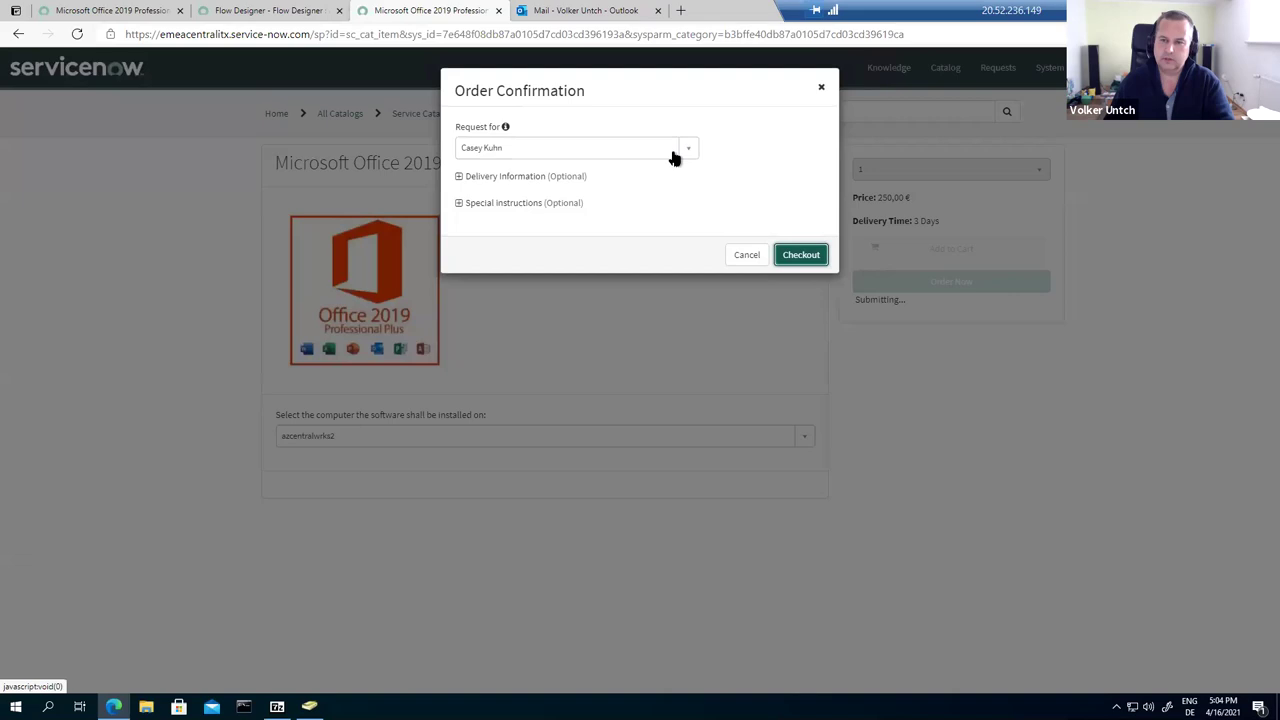
Step: Expand Delivery Information and Special instructions, then check out the Office 2019 order for 250,00 €
left_click(459, 178)
left_click(459, 254)
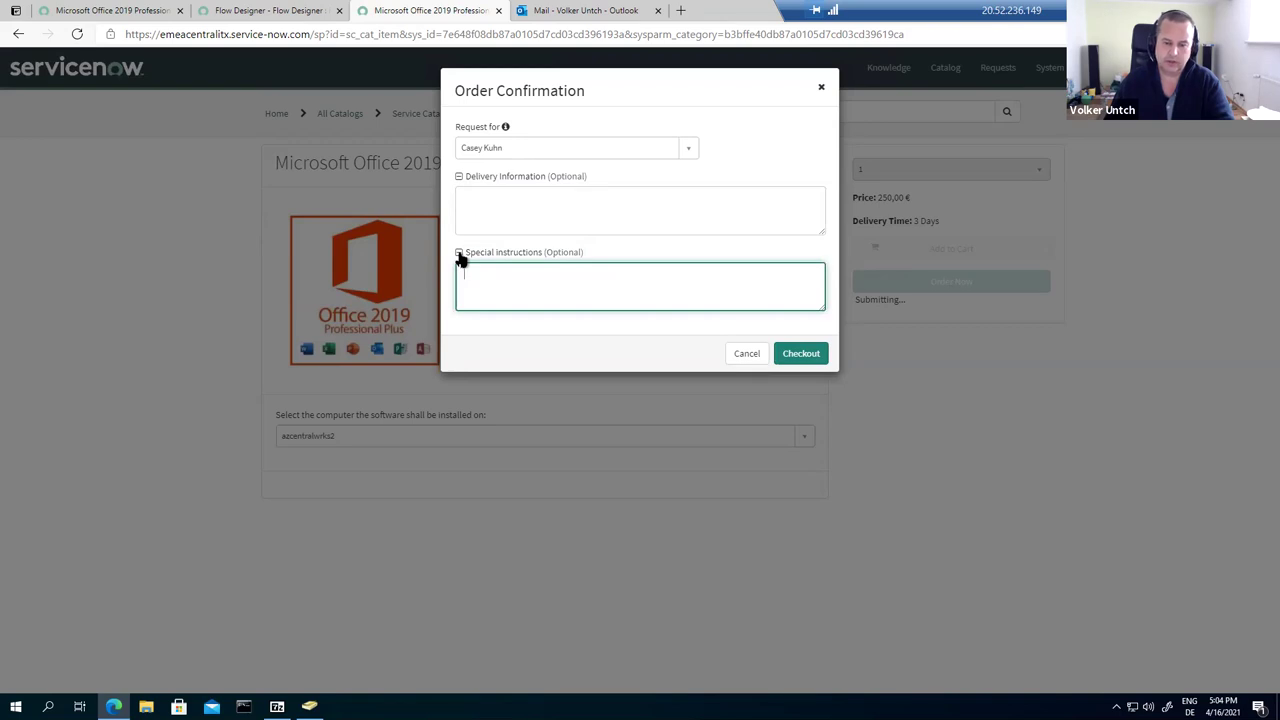
left_click(795, 355)
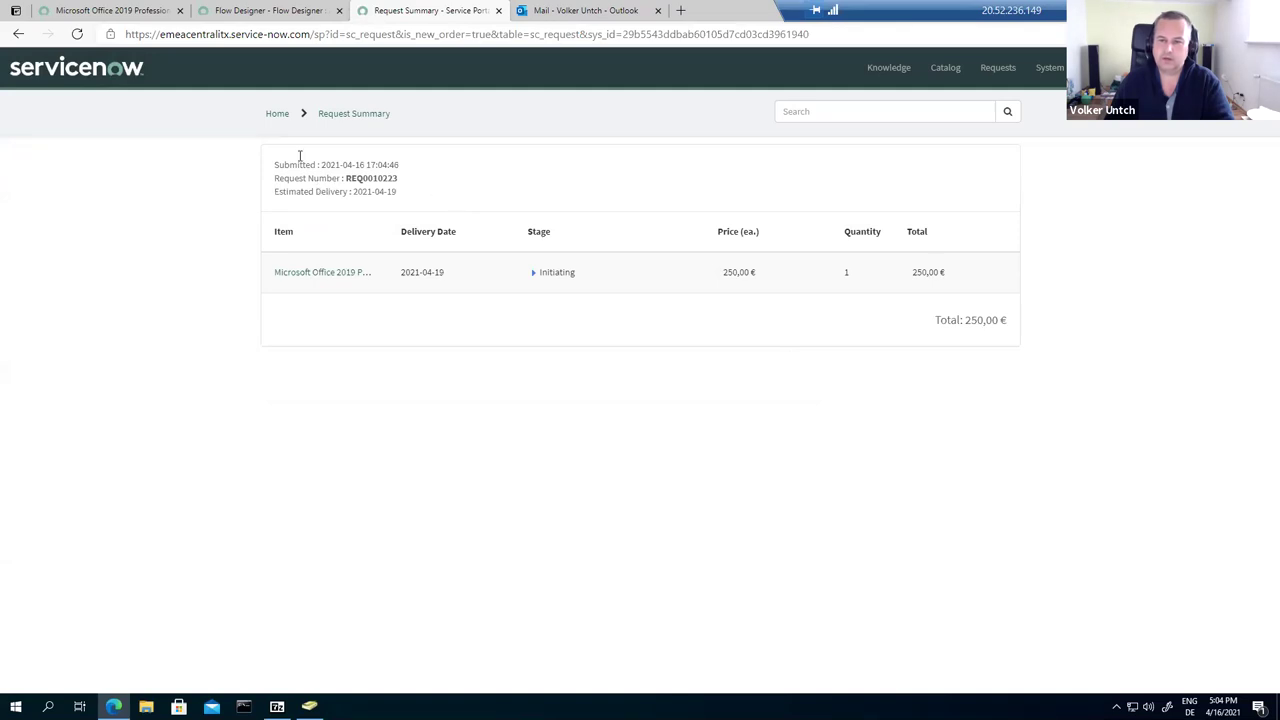
Step: Refresh the summary and expand the Office 2019 item's stages to confirm Waiting for Approval
left_click(77, 38)
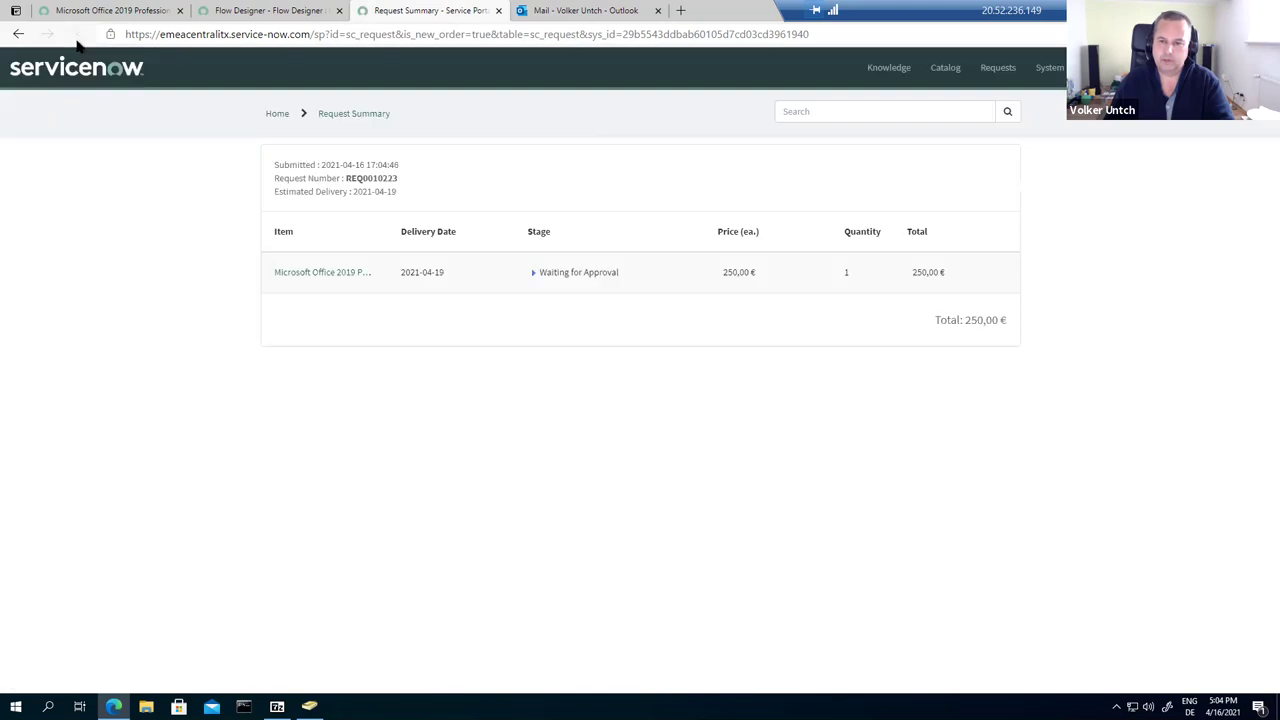
left_click(303, 274)
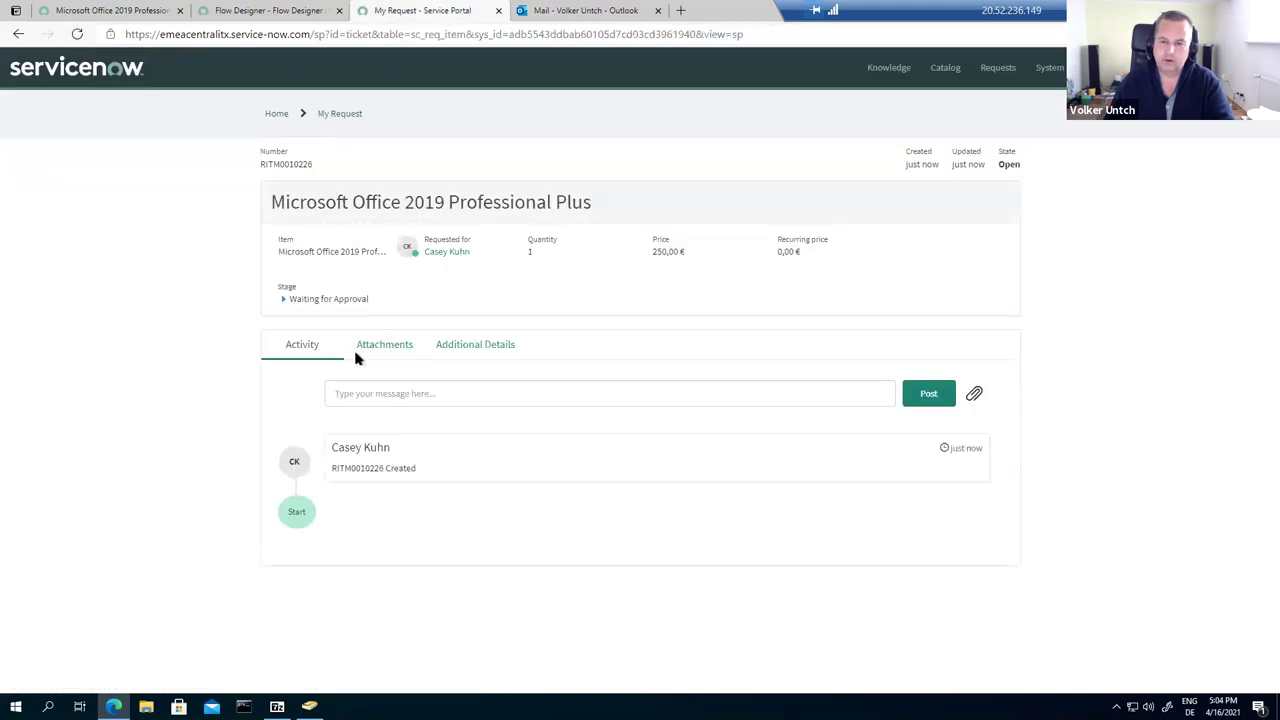
left_click(284, 299)
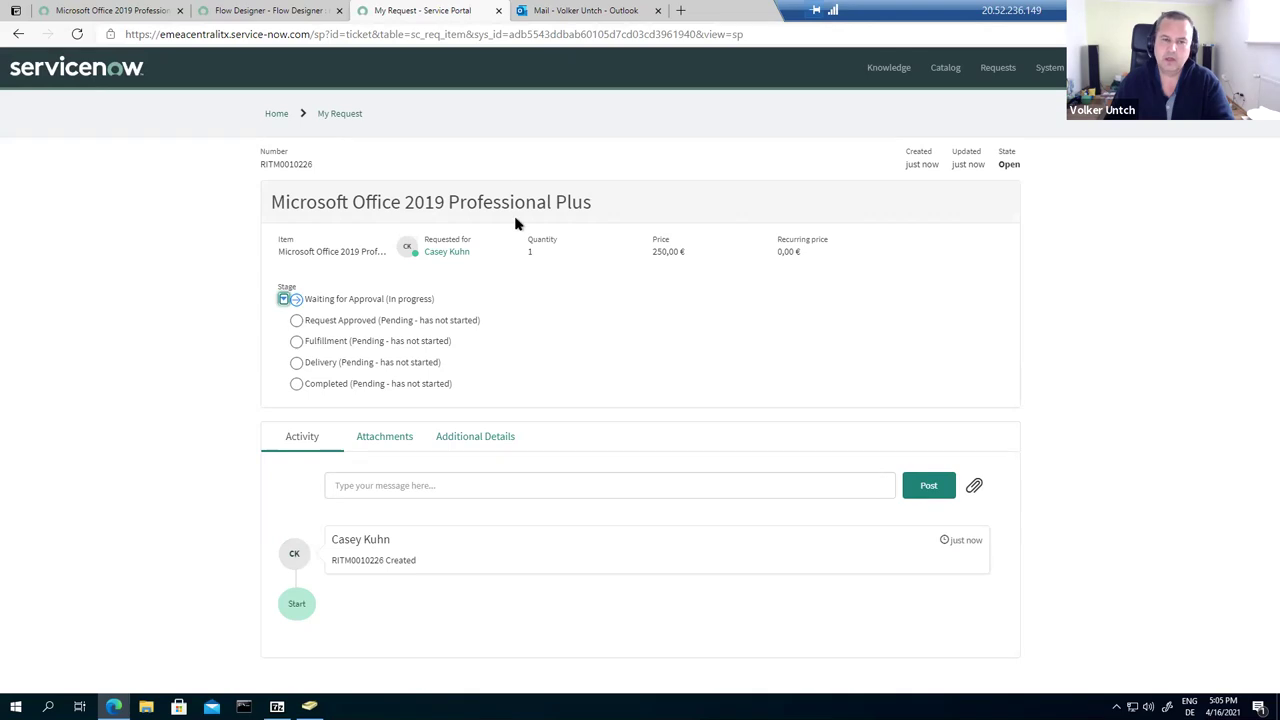
left_click(587, 12)
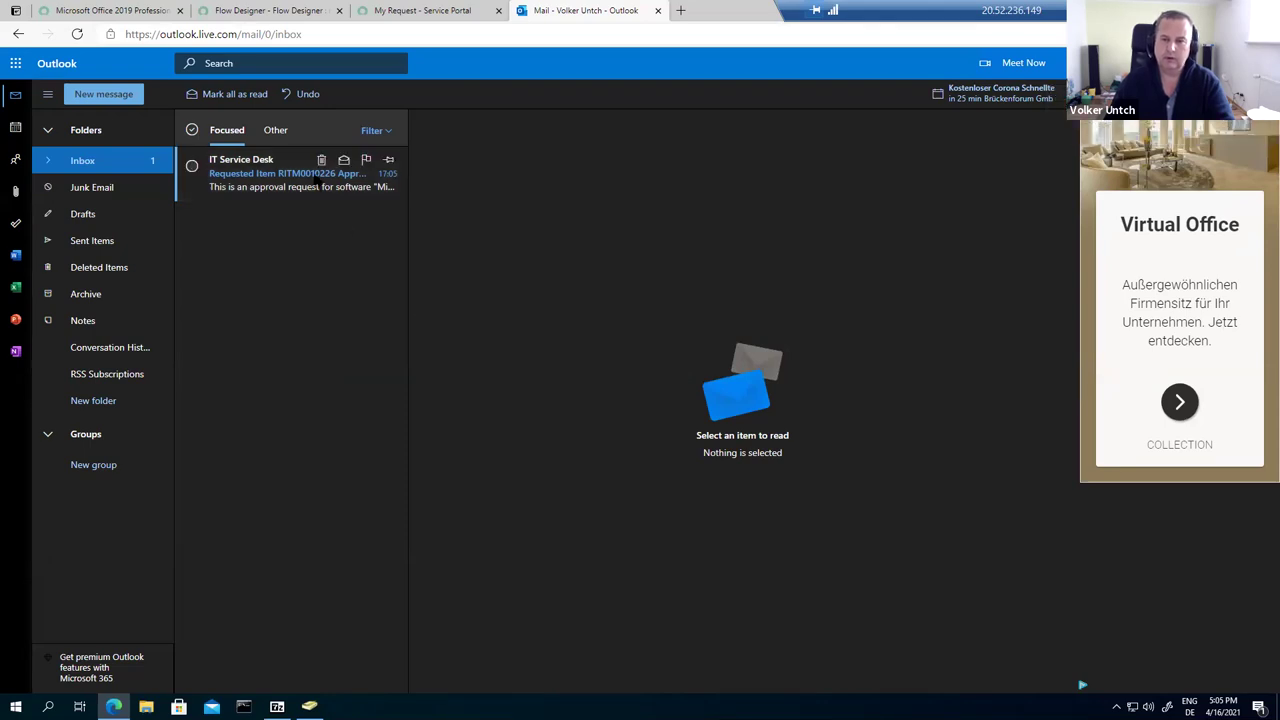
Step: Open the IT Service Desk approval email, view item RITM0010226 from its link, then close that tab
left_click(316, 181)
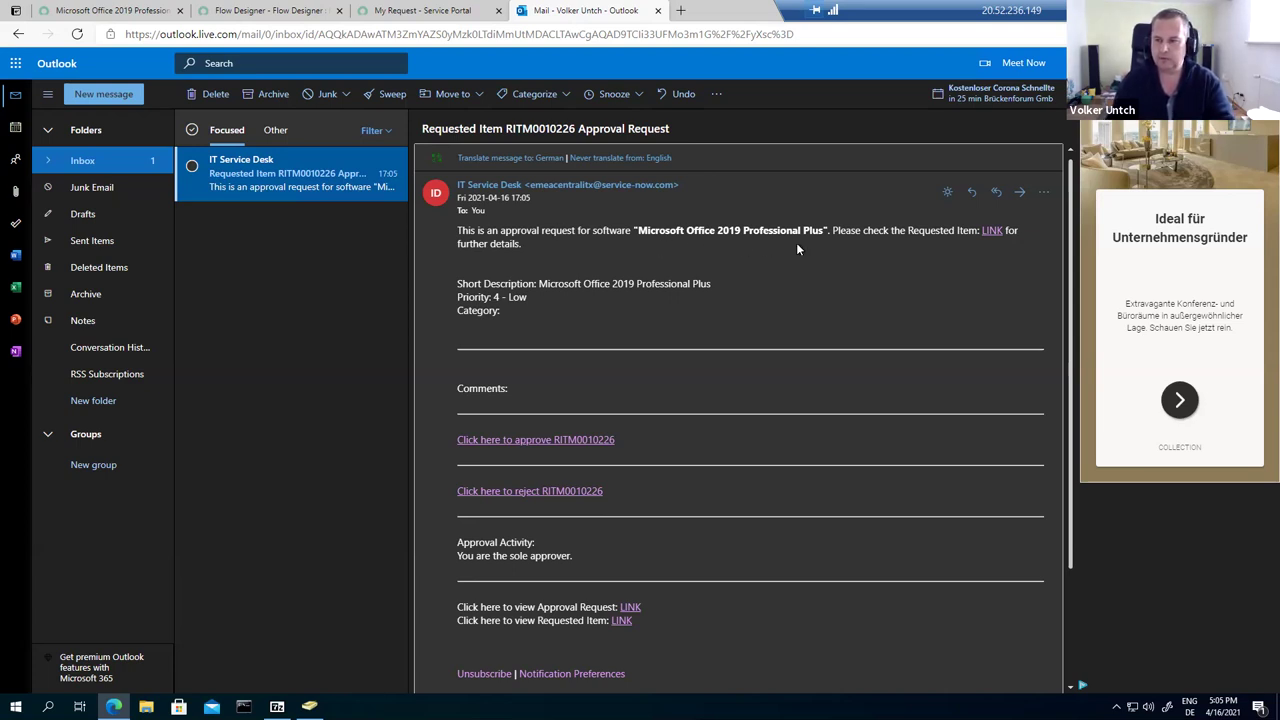
left_click(993, 231)
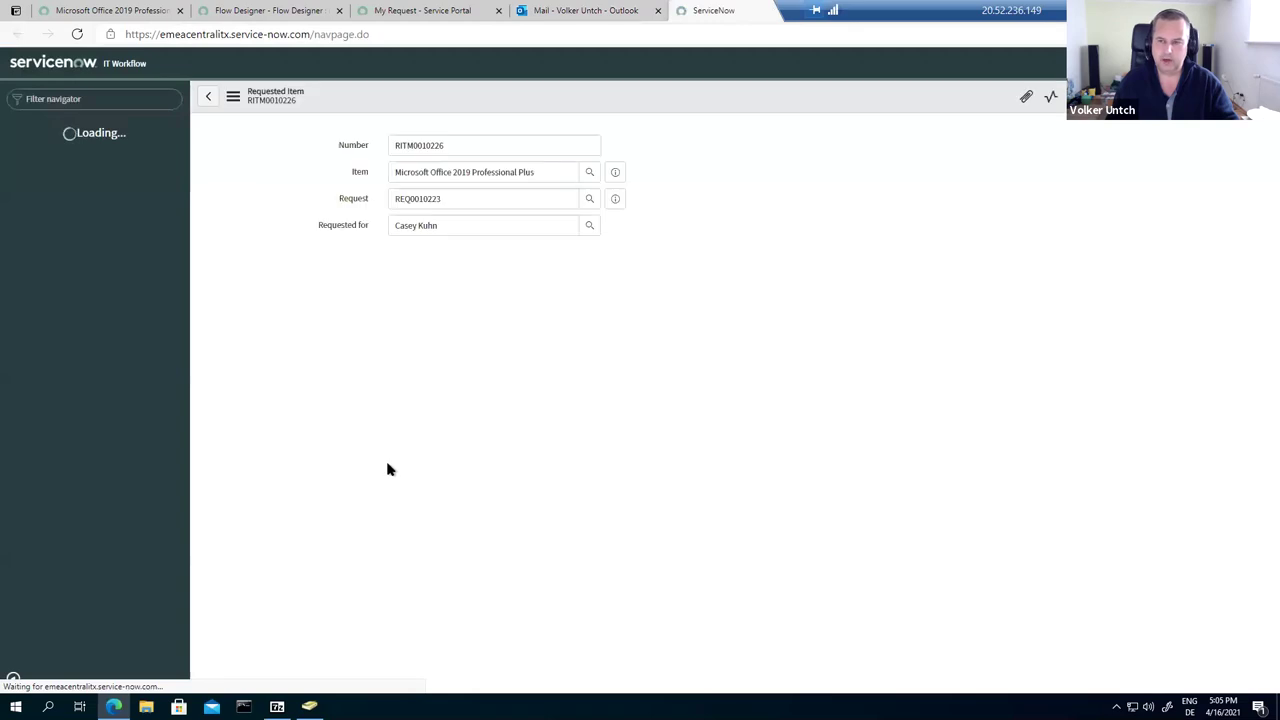
scroll(420, 456, "down", 3)
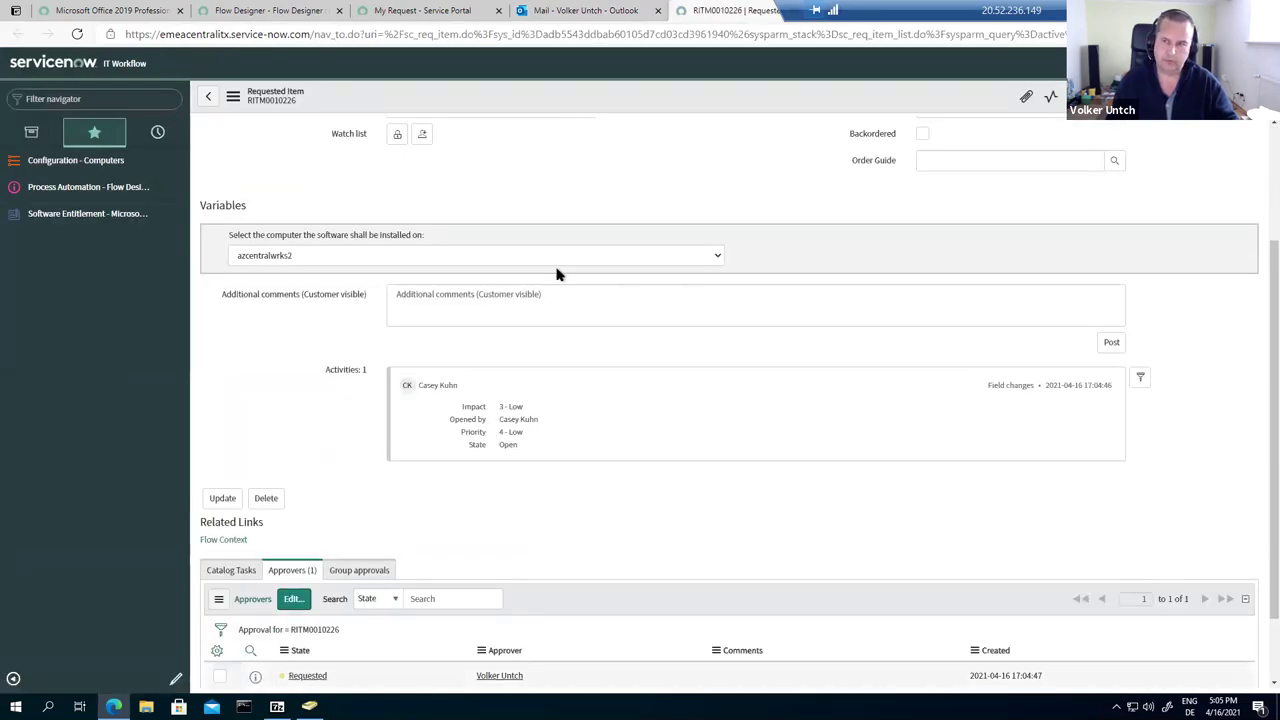
right_click(704, 11)
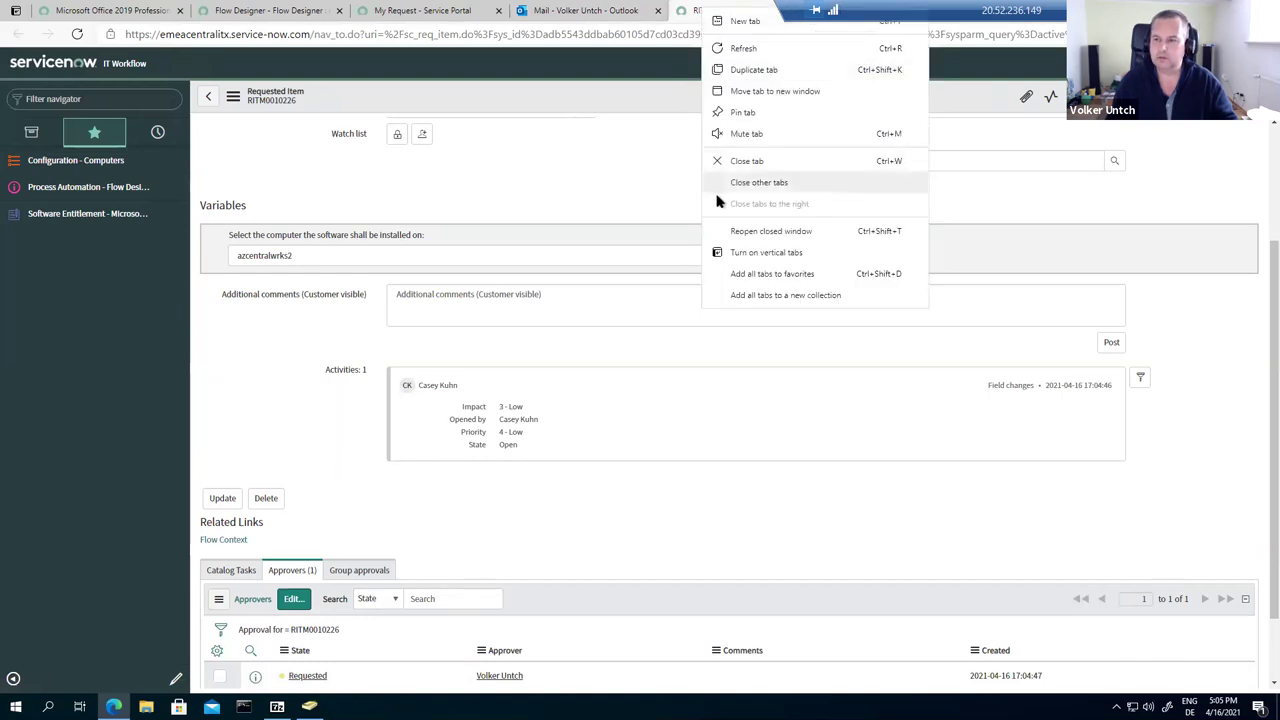
left_click(740, 162)
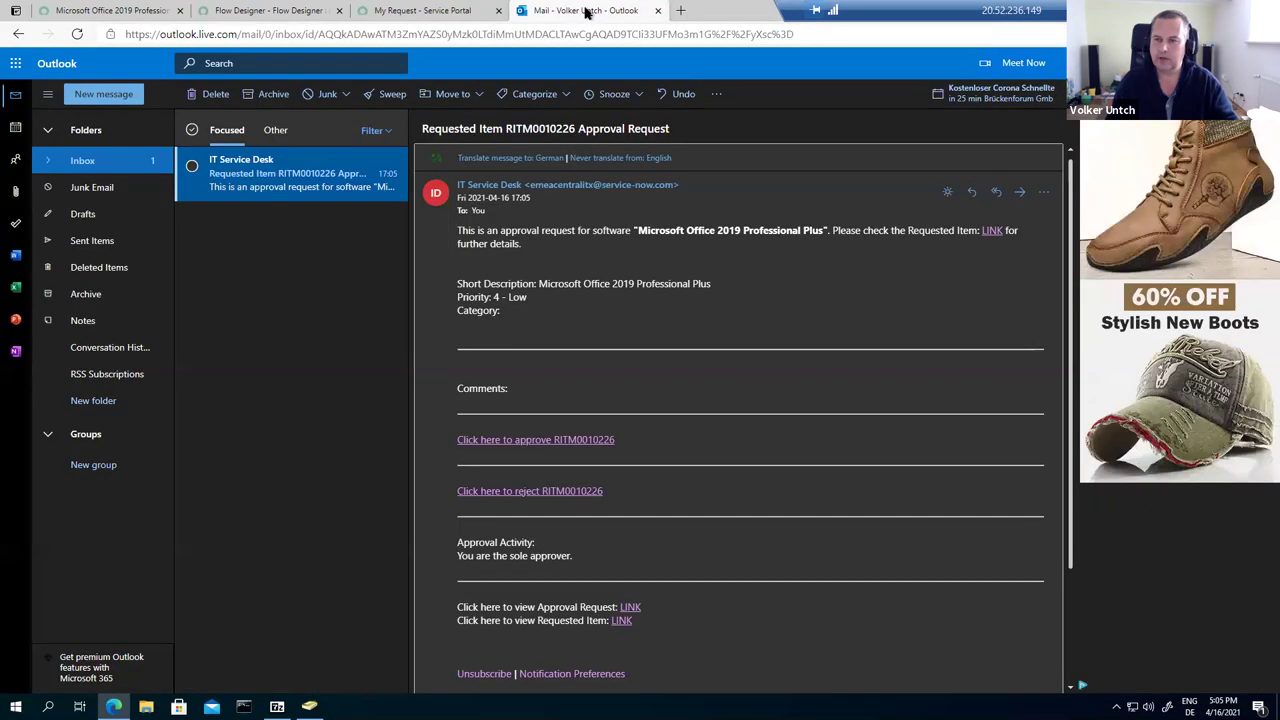
Step: Send an 'approved' reply to the RITM0010226 approval request, then view My Request in the portal
left_click(532, 440)
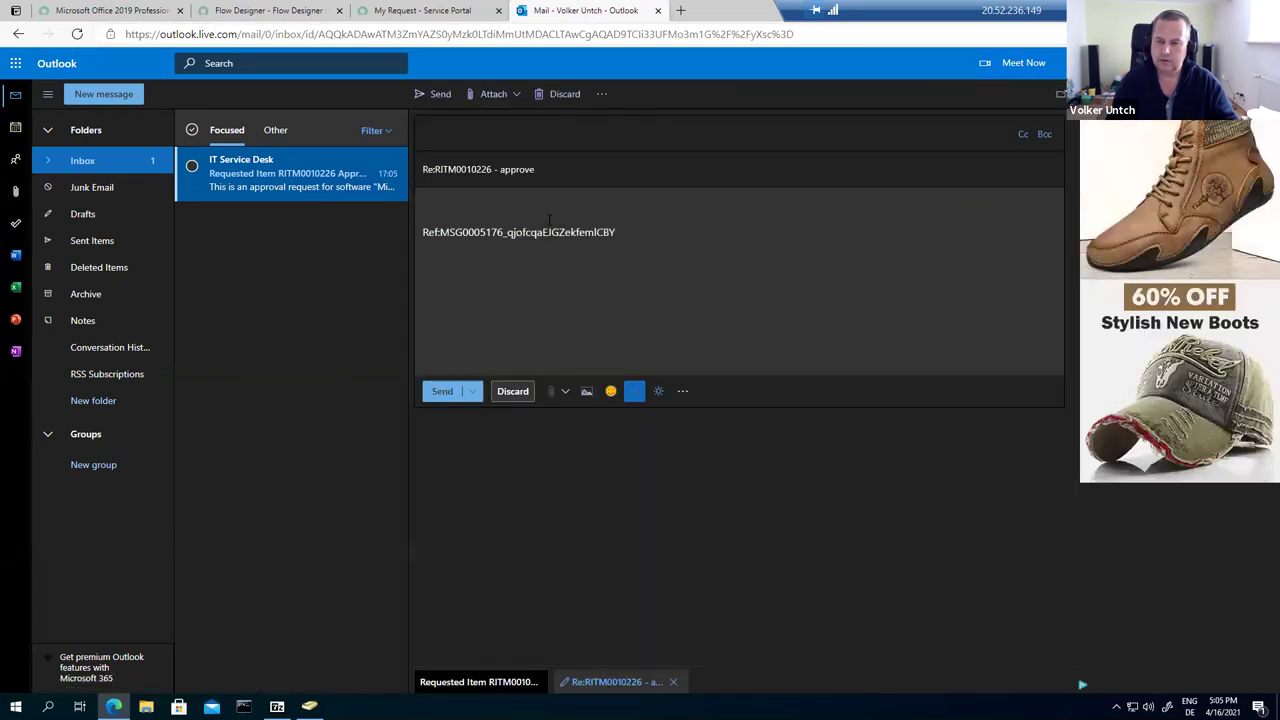
type("approved")
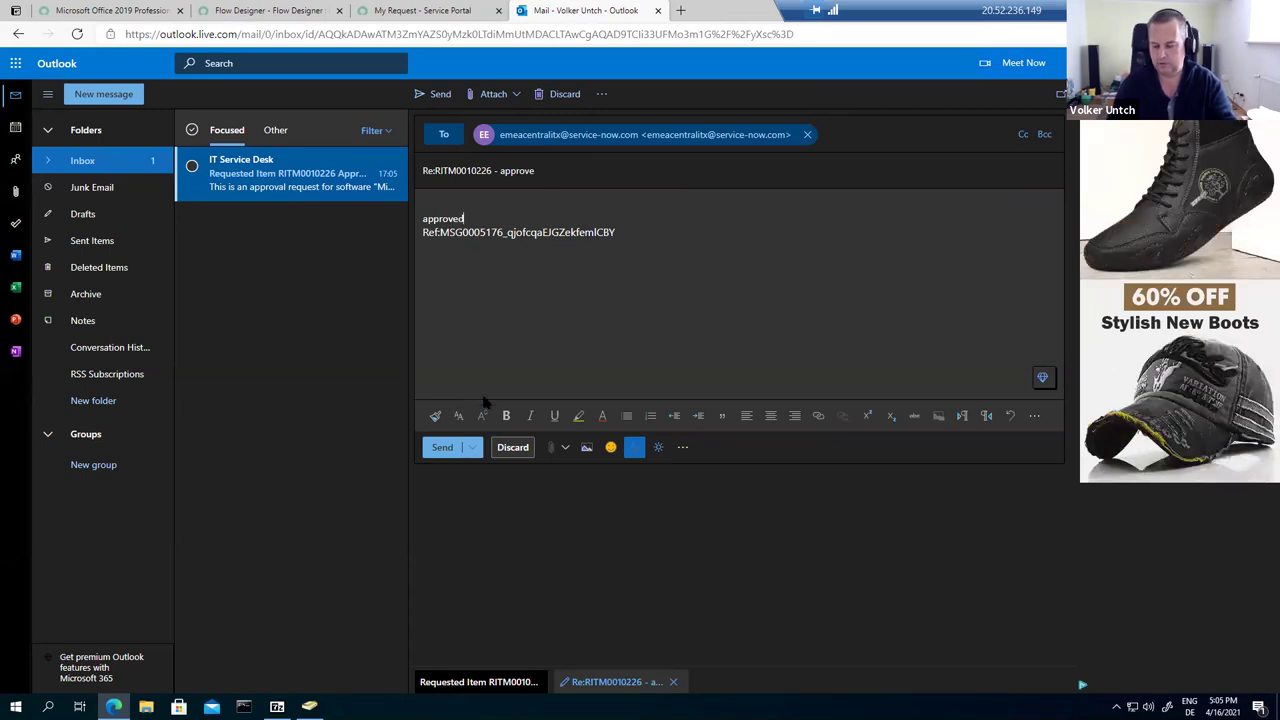
key("Return")
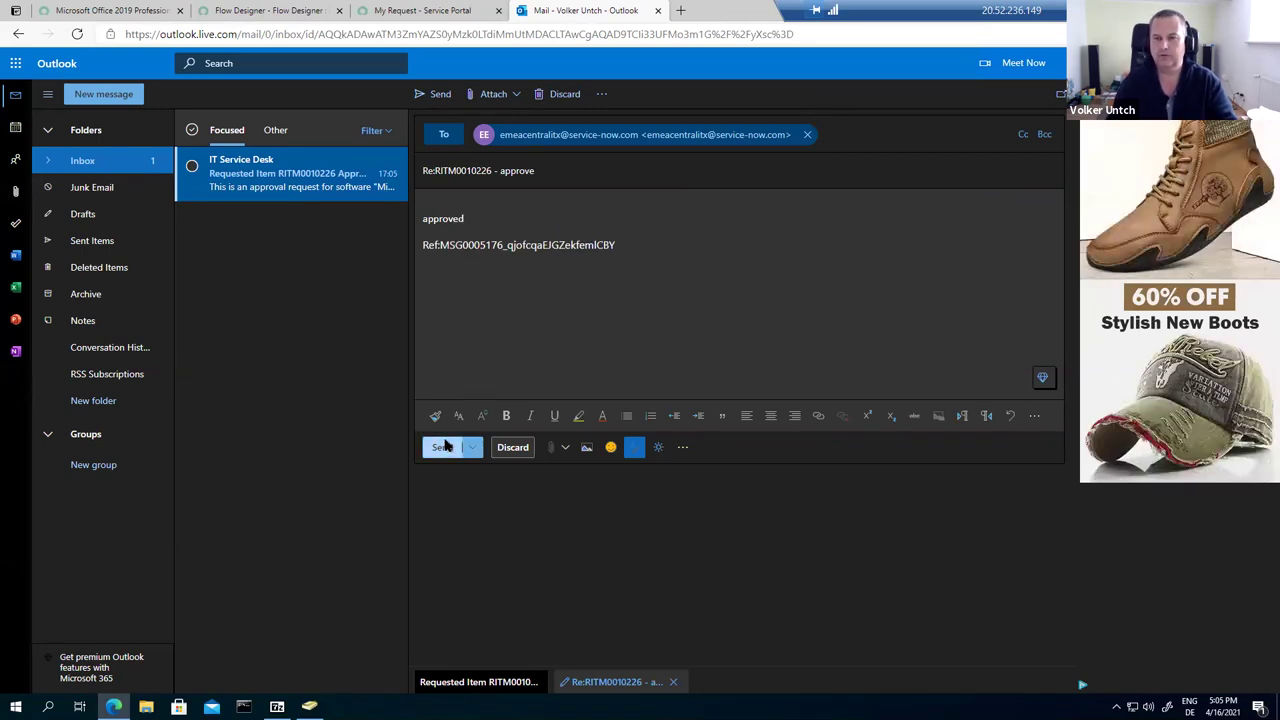
left_click(445, 447)
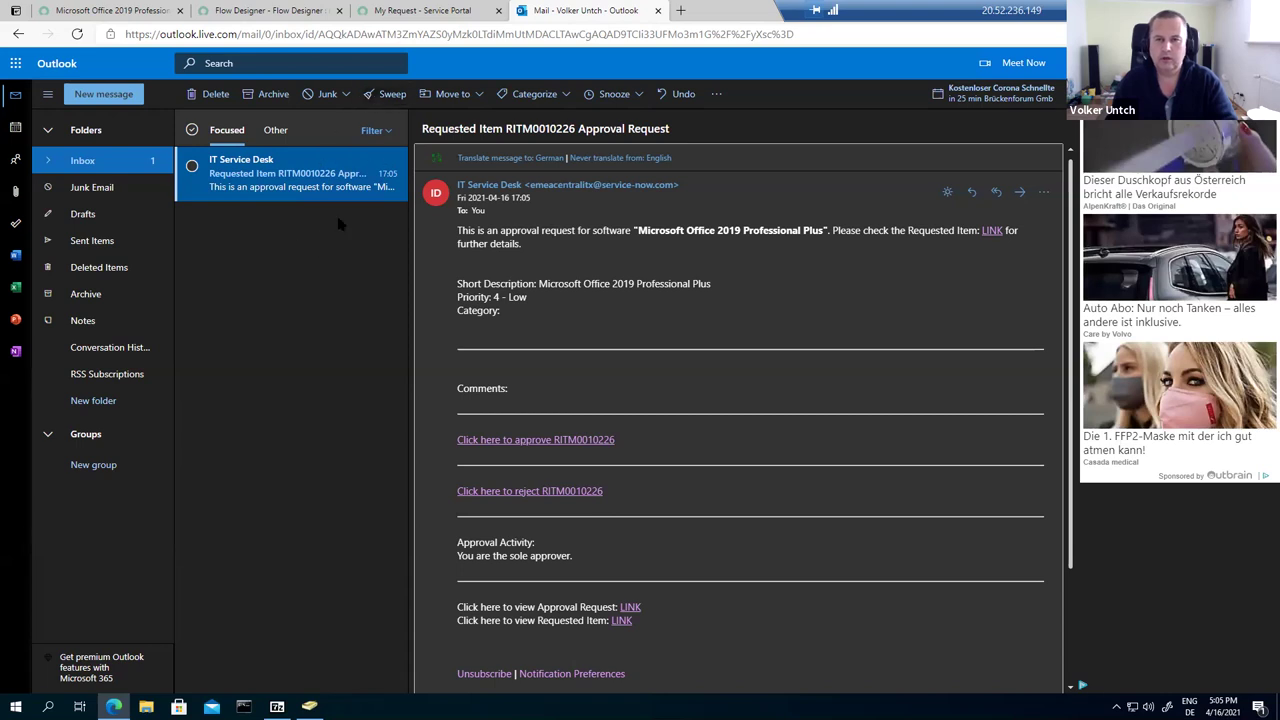
left_click(418, 11)
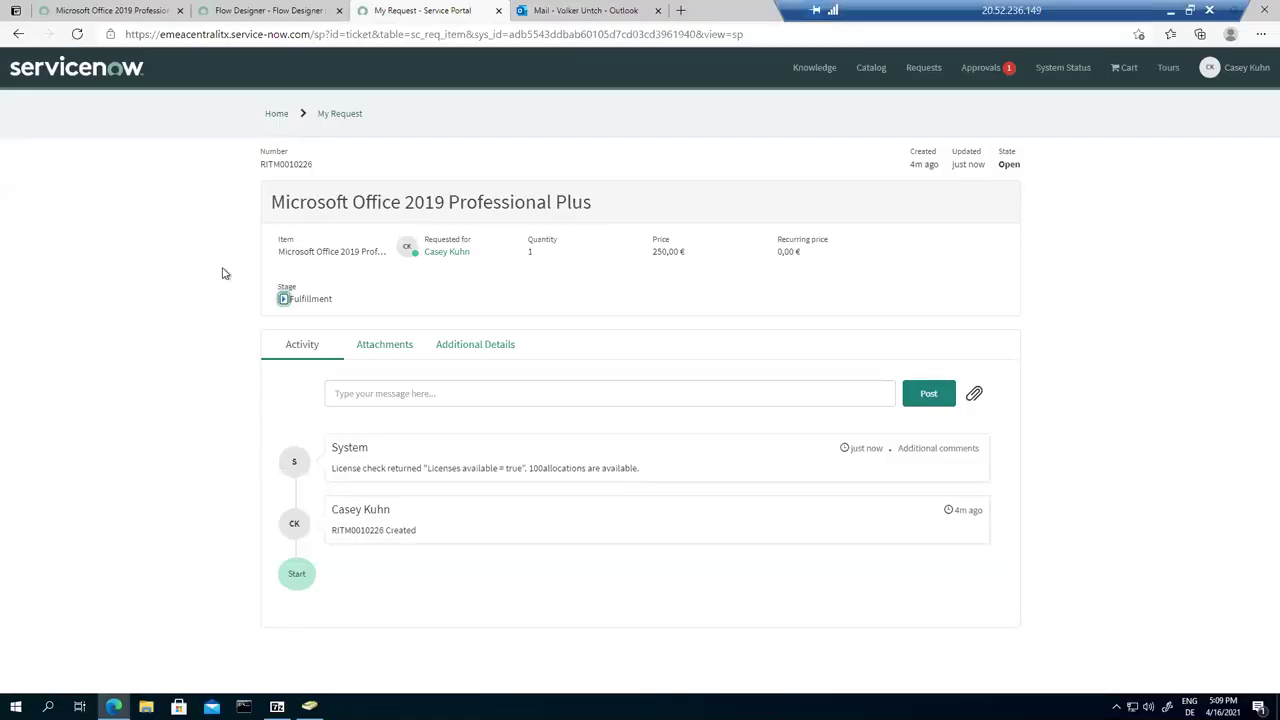
Step: Expand the request stages to confirm approval done and fulfillment in progress, then return to Outlook
left_click(283, 300)
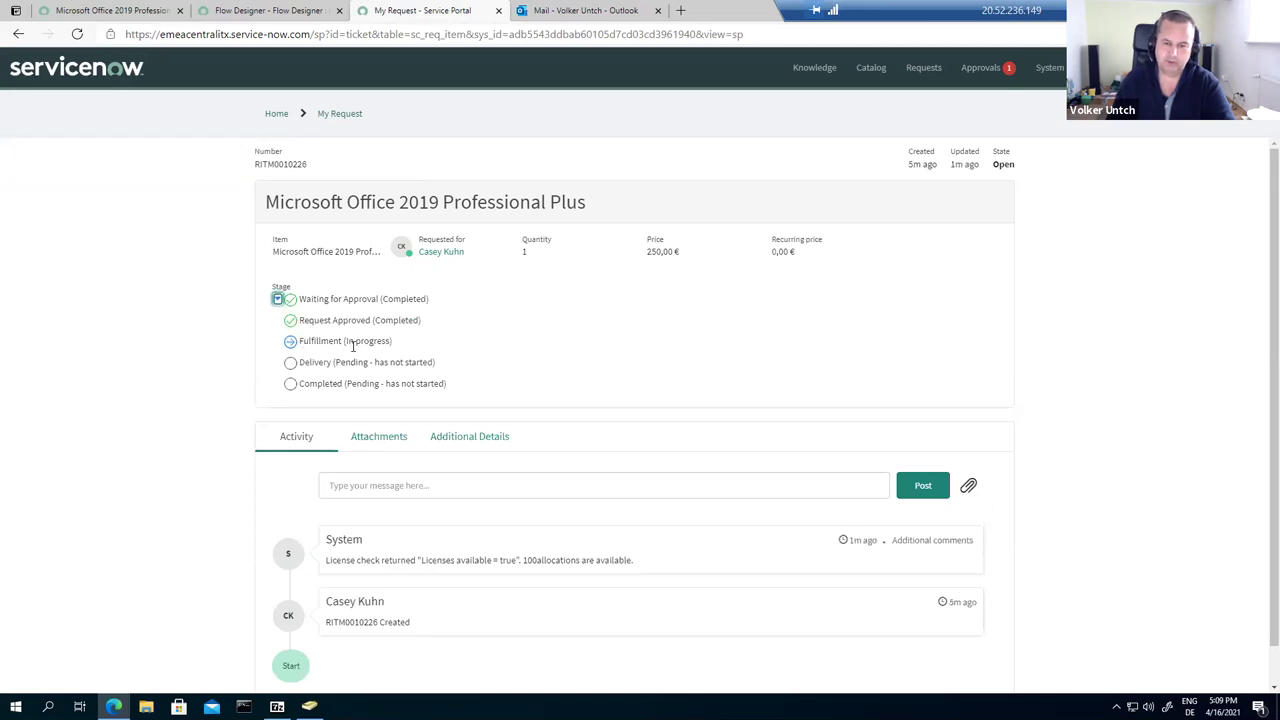
scroll(354, 411, "down", 1)
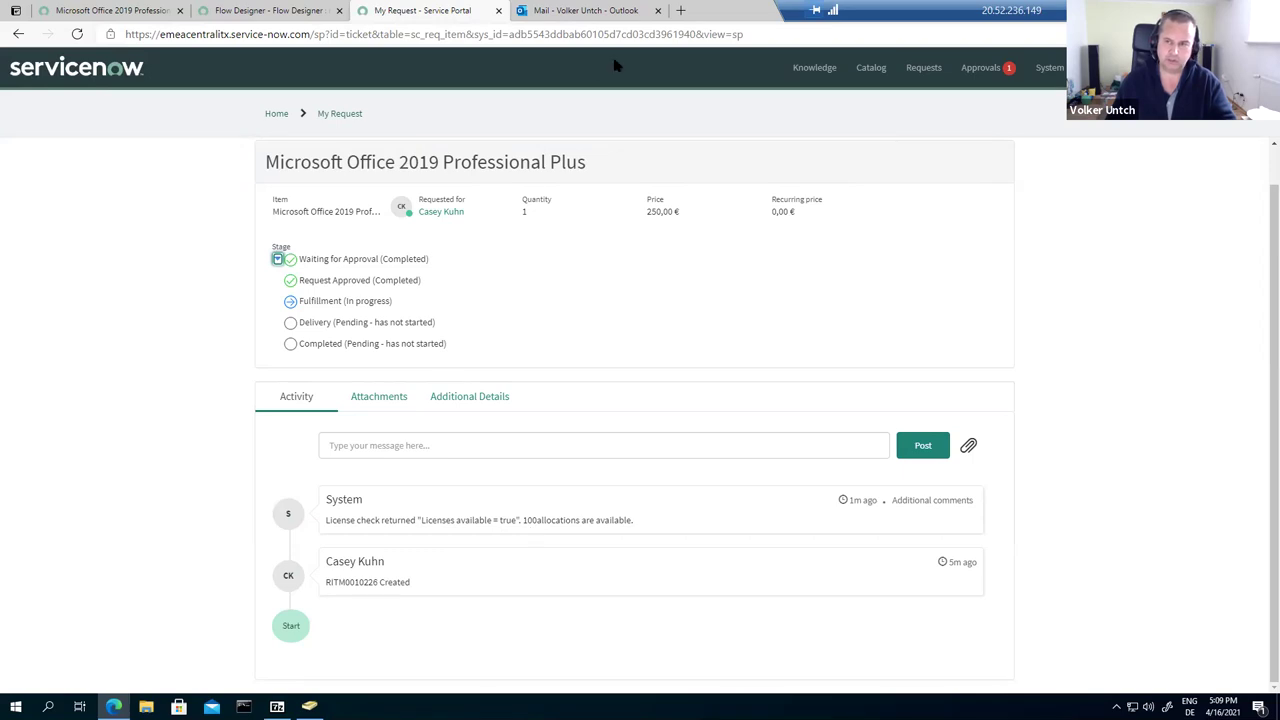
left_click(563, 12)
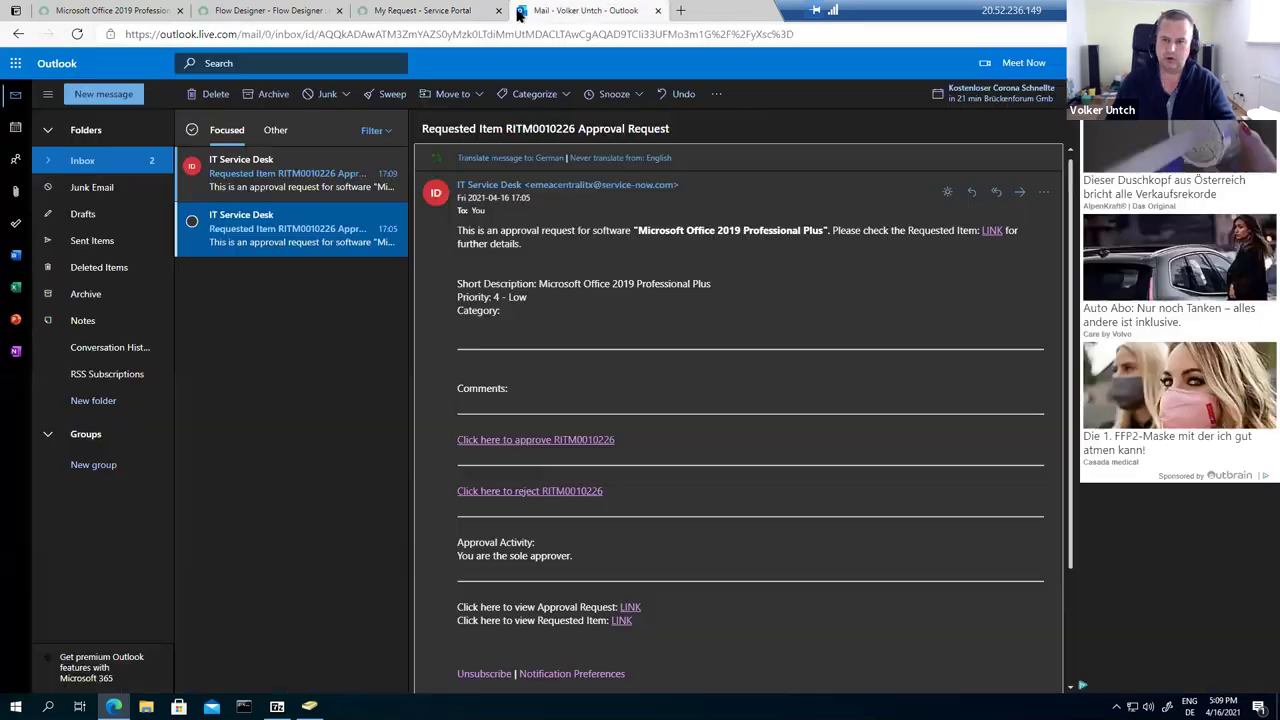
Step: Open the 17:09 approval email, review its RITM0010226 item in ServiceNow, then close that tab
left_click(323, 183)
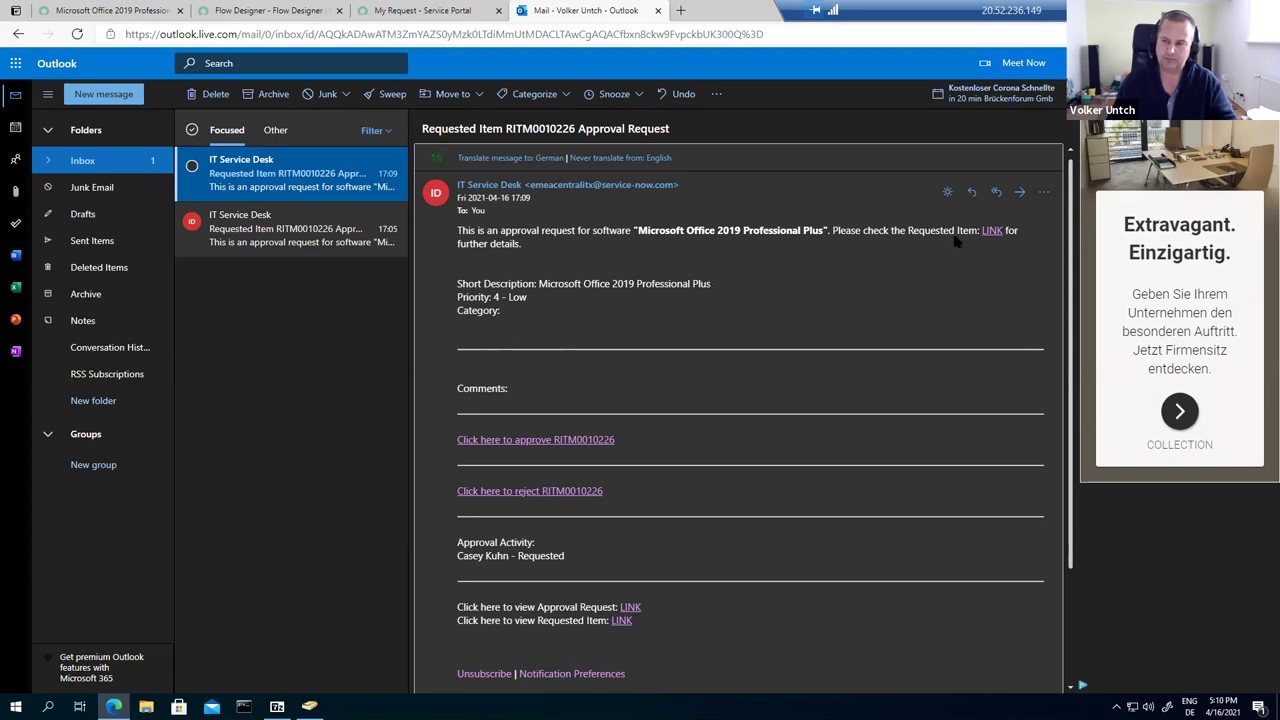
left_click(991, 231)
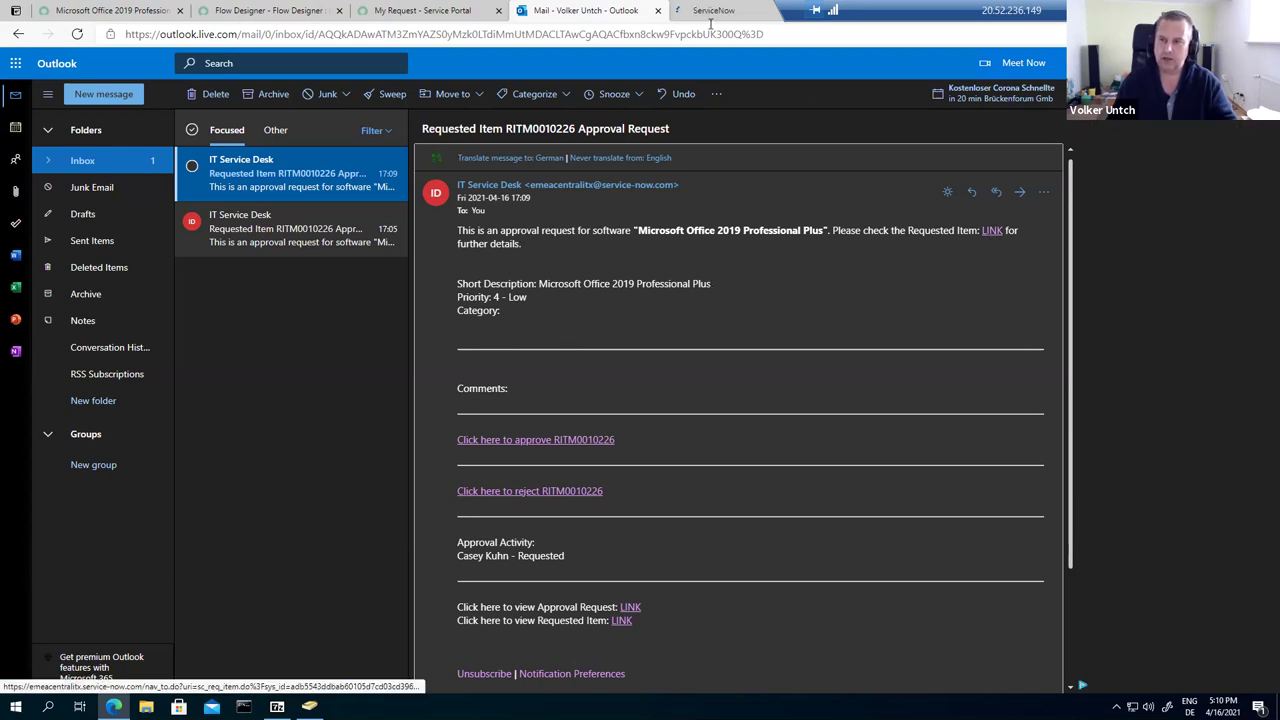
left_click(708, 10)
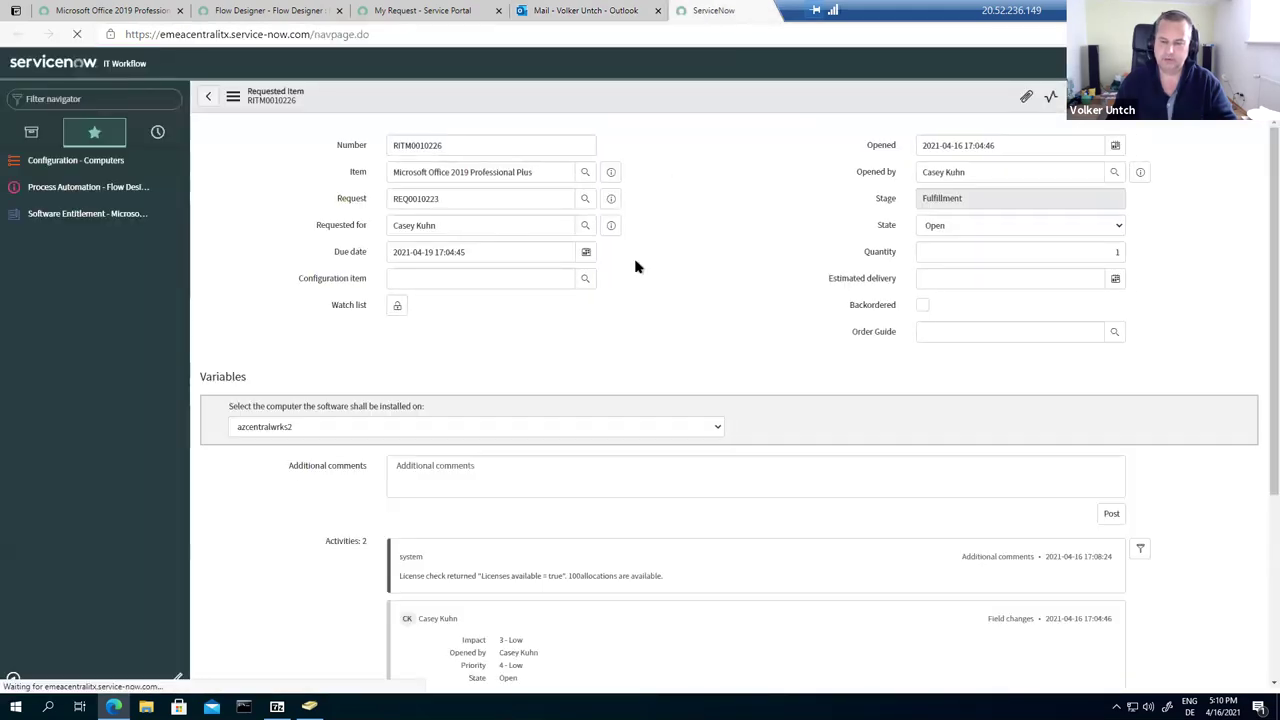
scroll(546, 414, "down", 2)
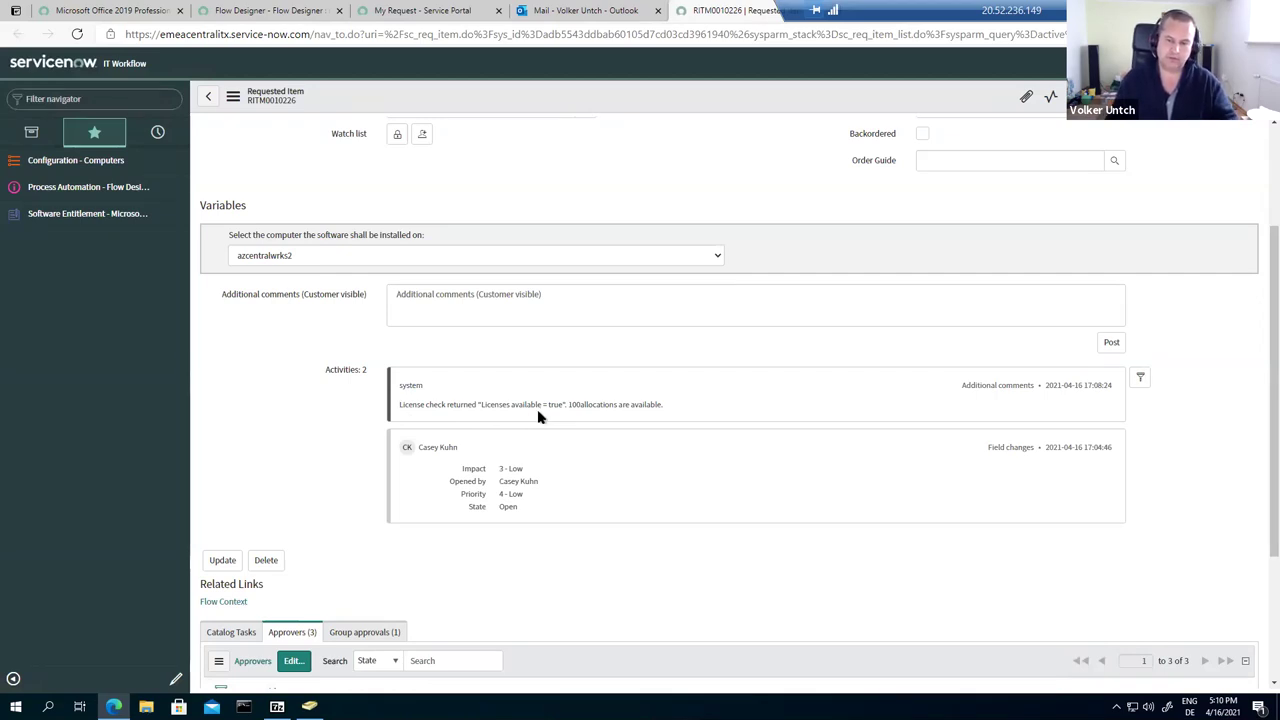
right_click(731, 12)
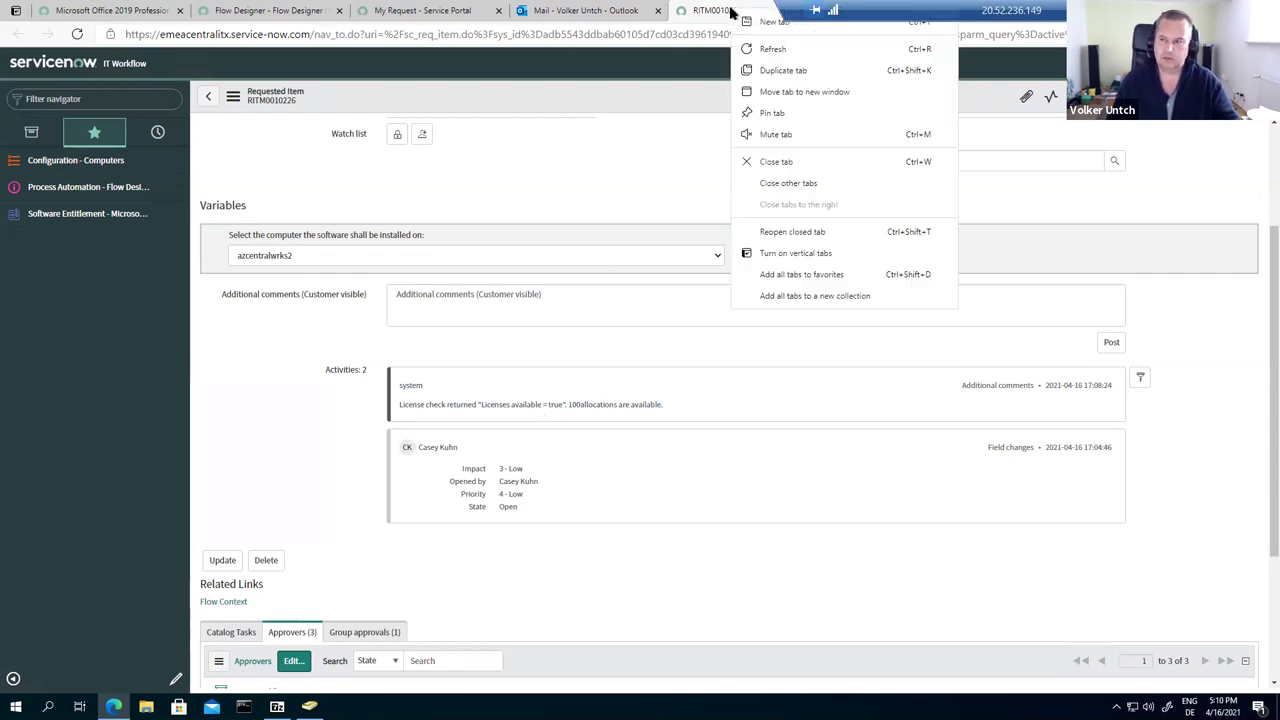
left_click(773, 163)
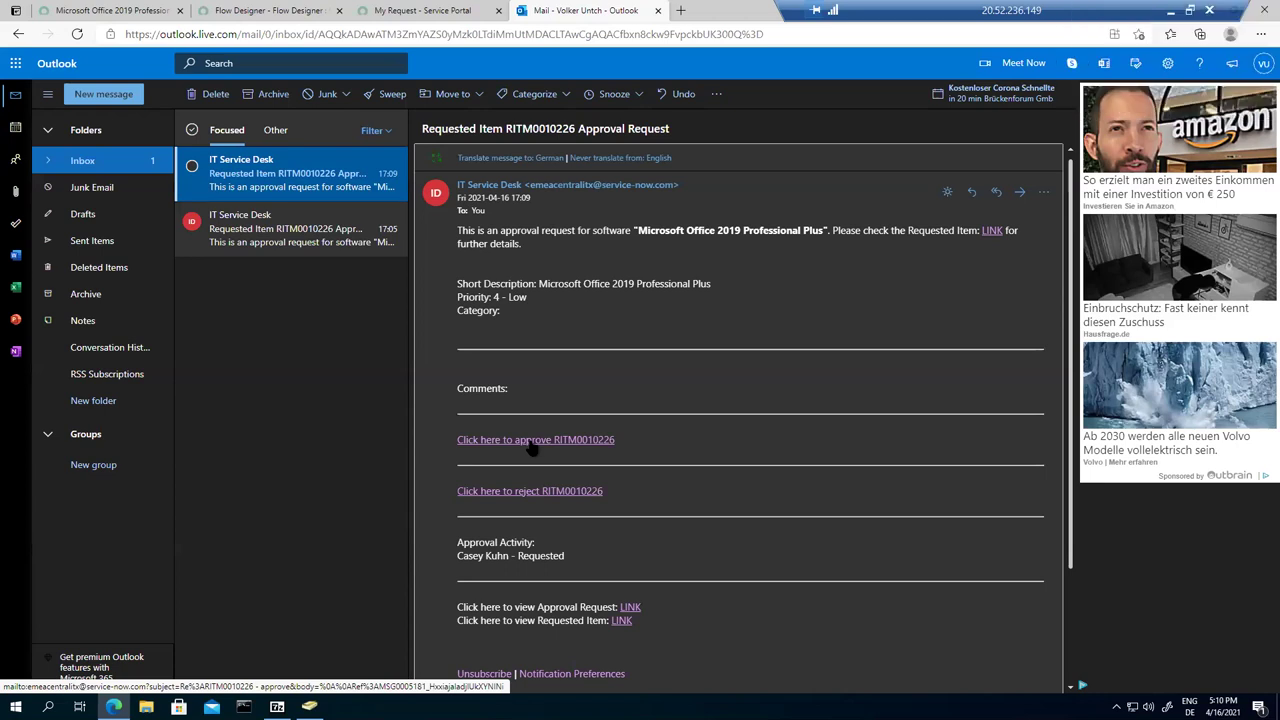
Step: Send a second 'approve' reply for RITM0010226 and check the portal shows all five stages completed
left_click(532, 448)
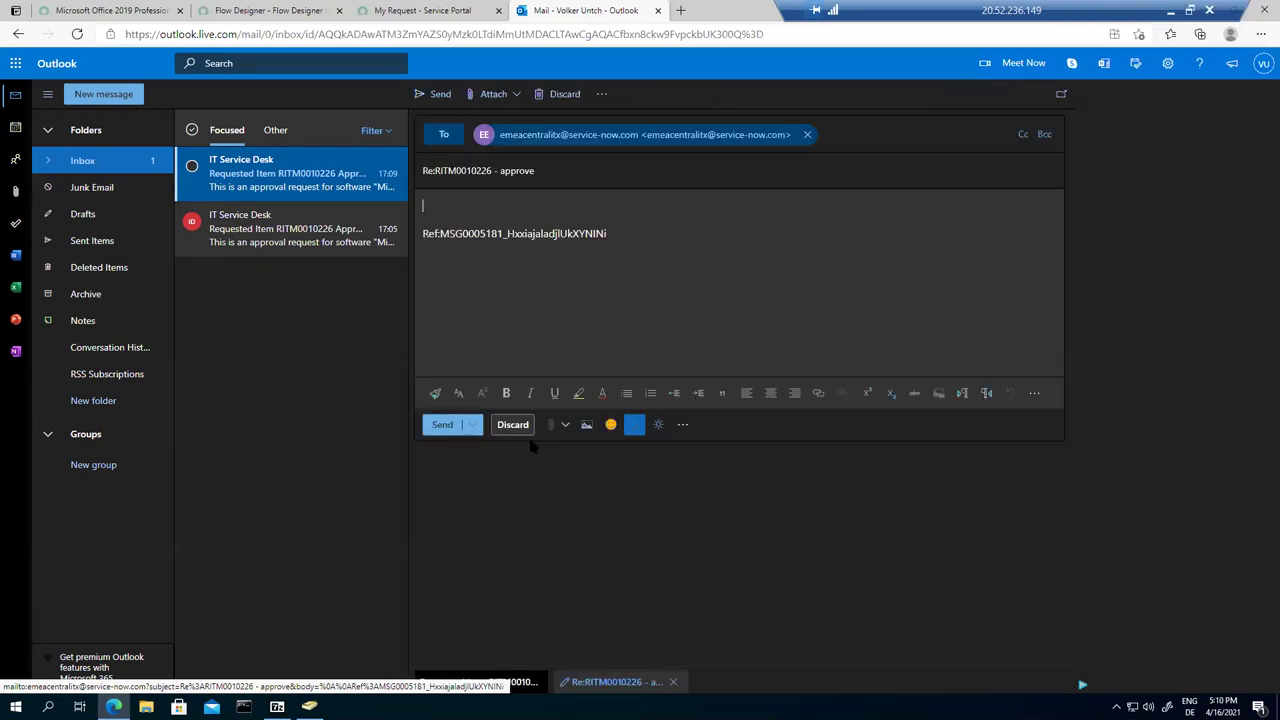
type("approved")
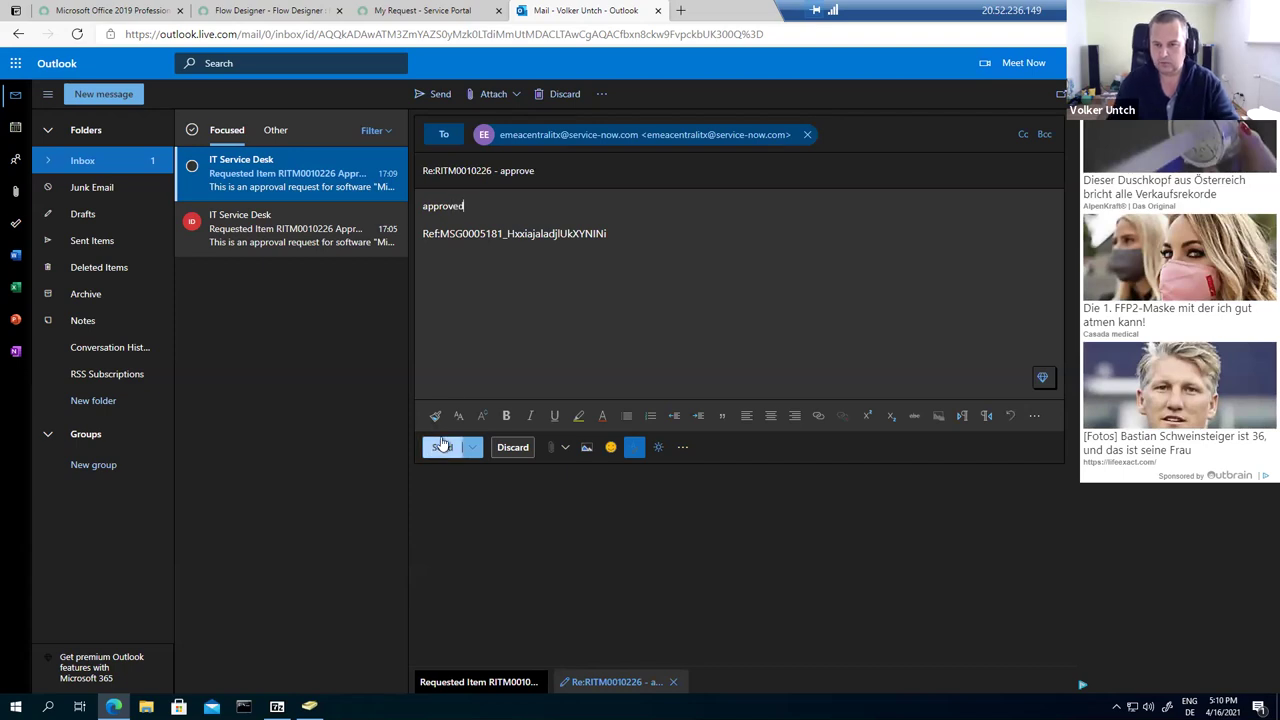
left_click(438, 446)
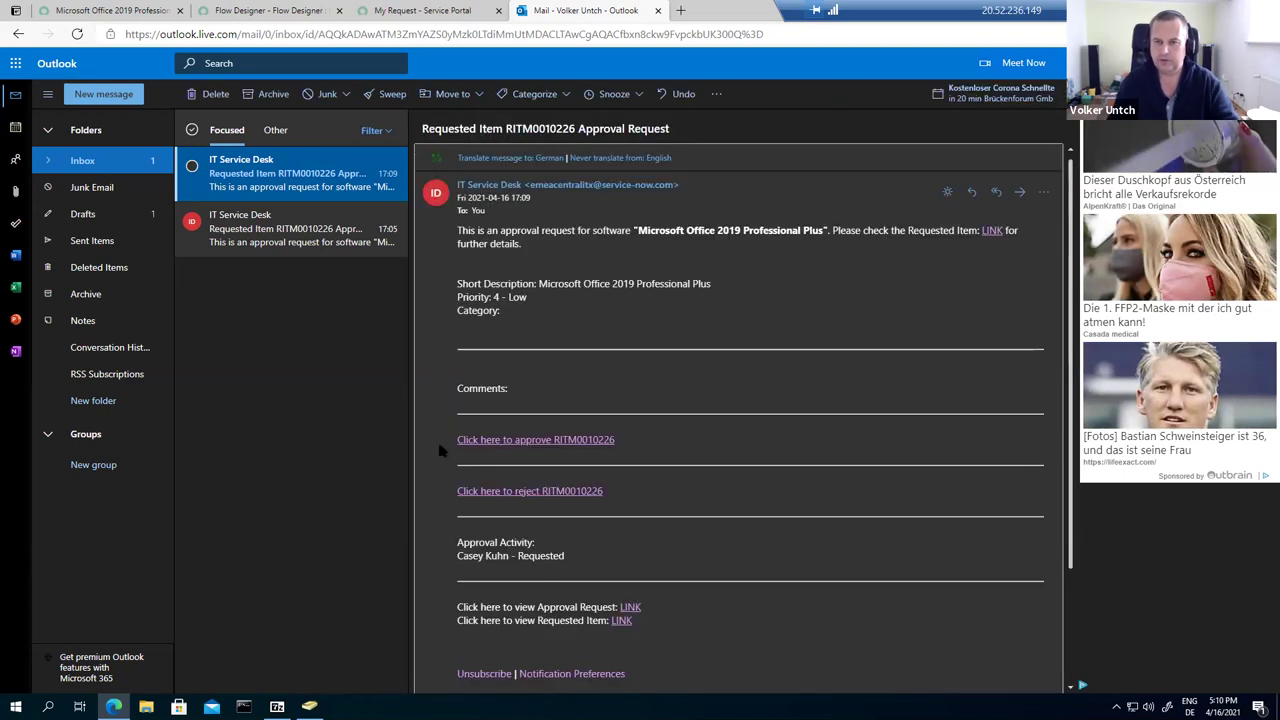
left_click(407, 11)
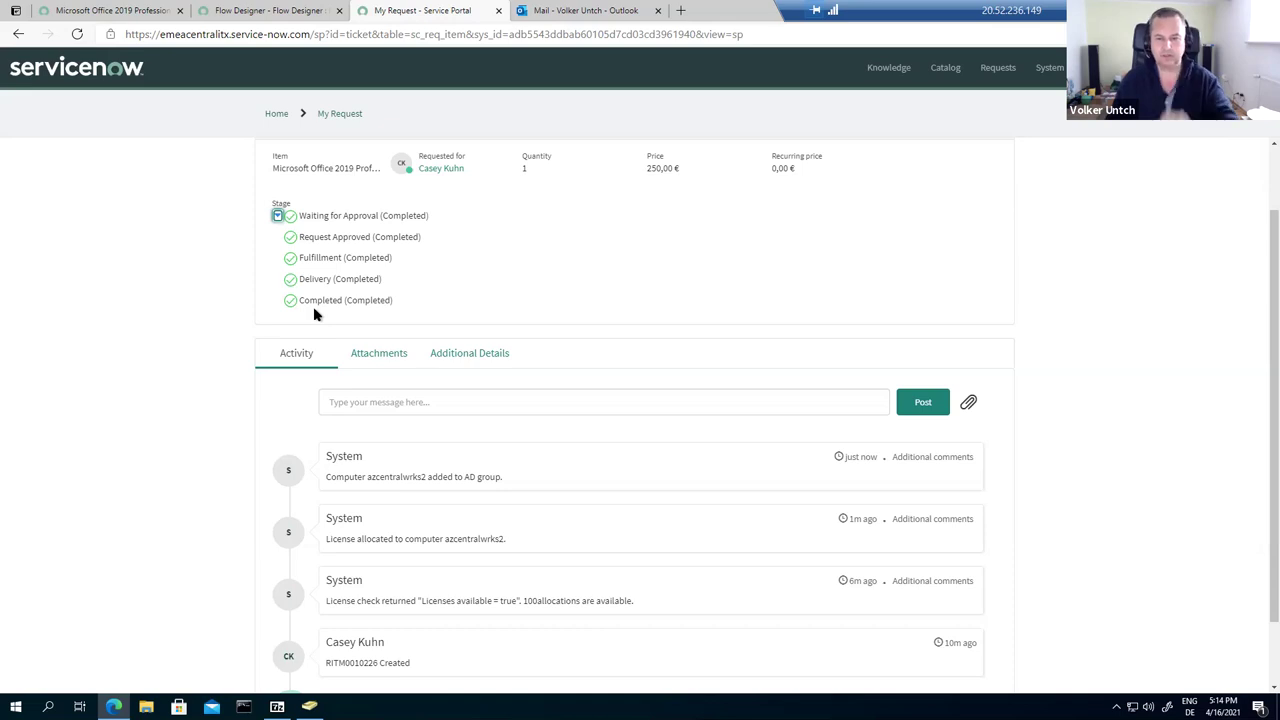
Step: Scroll the request activity to see the azcentralwrks2 license allocation and AD group entries
scroll(328, 357, "down", 1)
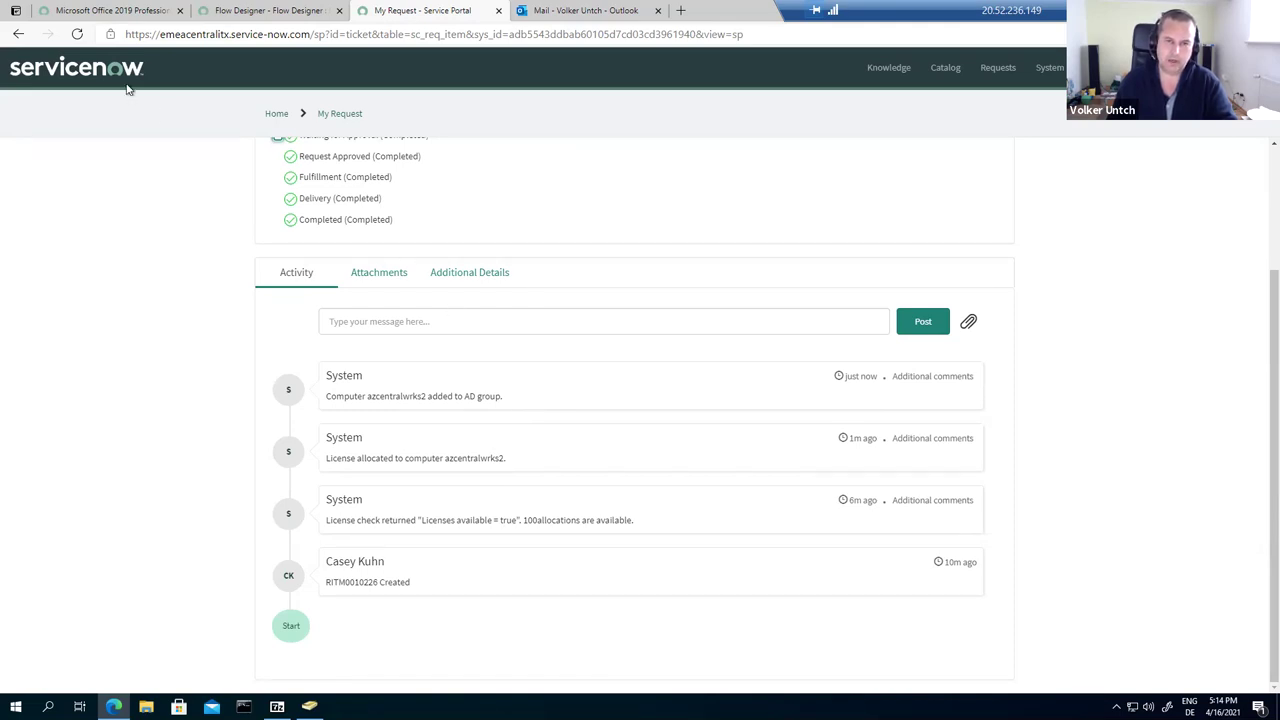
left_click(104, 10)
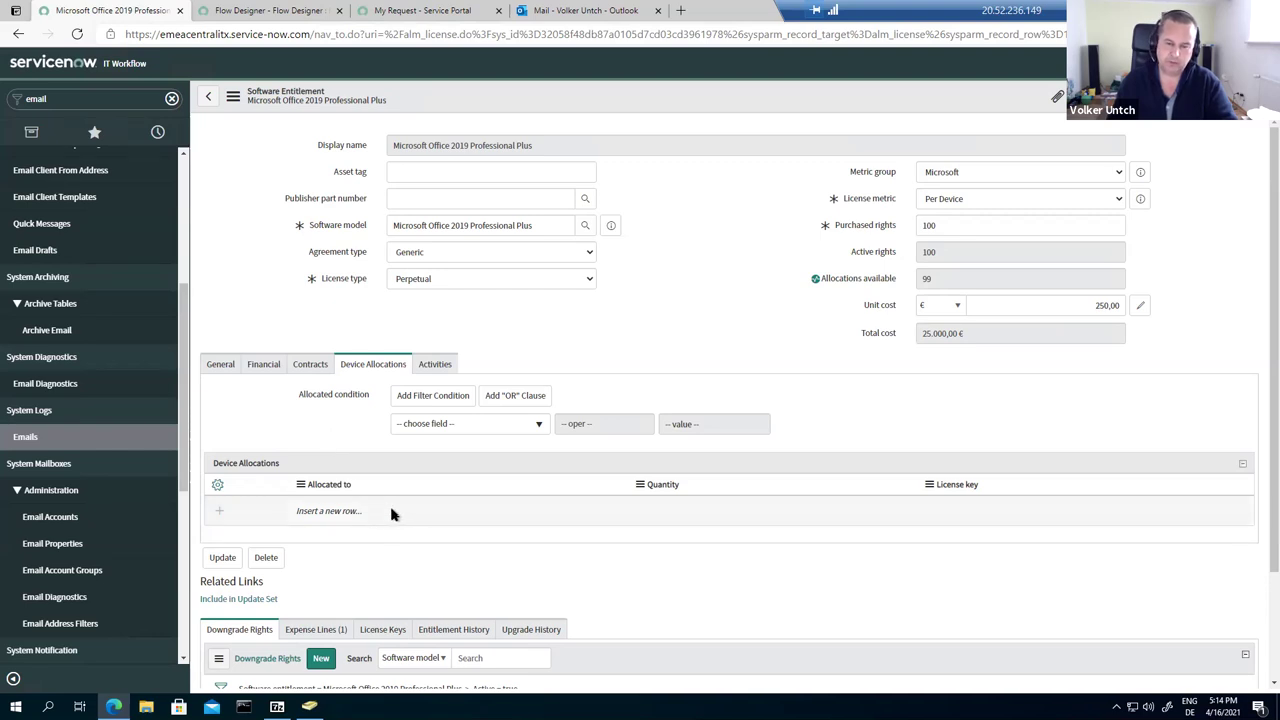
Step: Refresh the Office 2019 entitlement to show azcentralwrks2 allocated with 99 allocations left
left_click(78, 34)
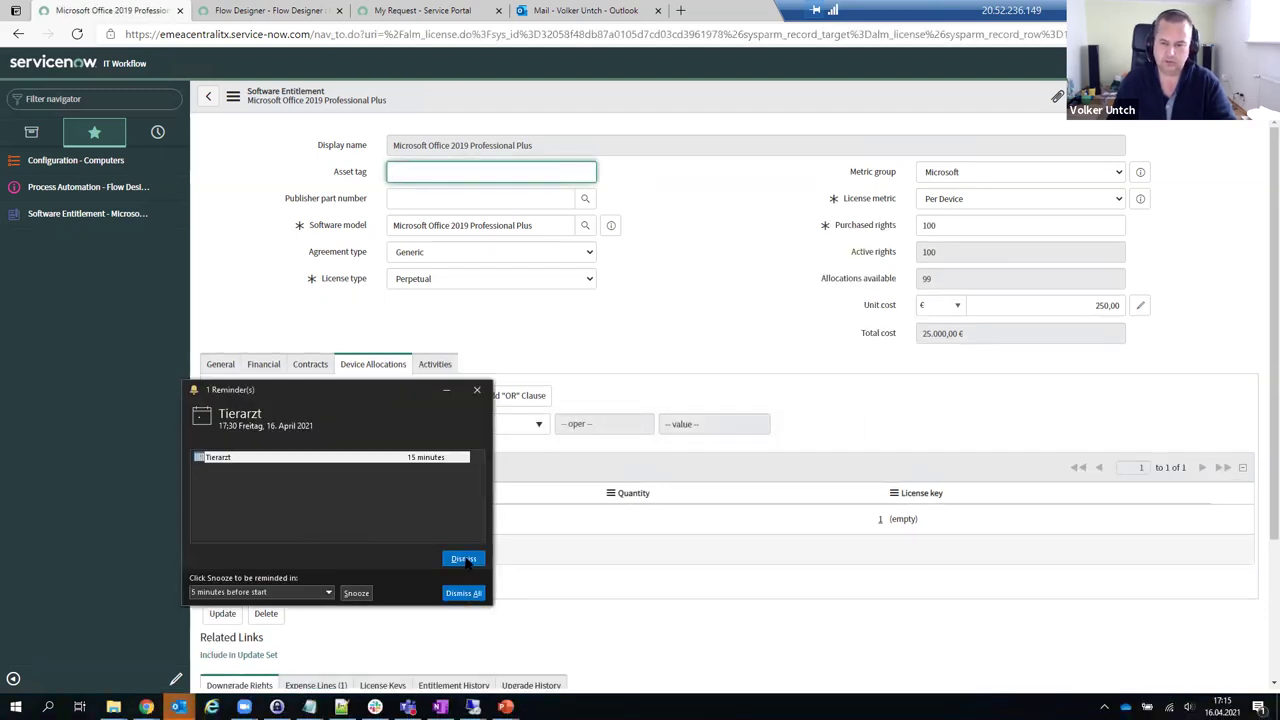
left_click(468, 565)
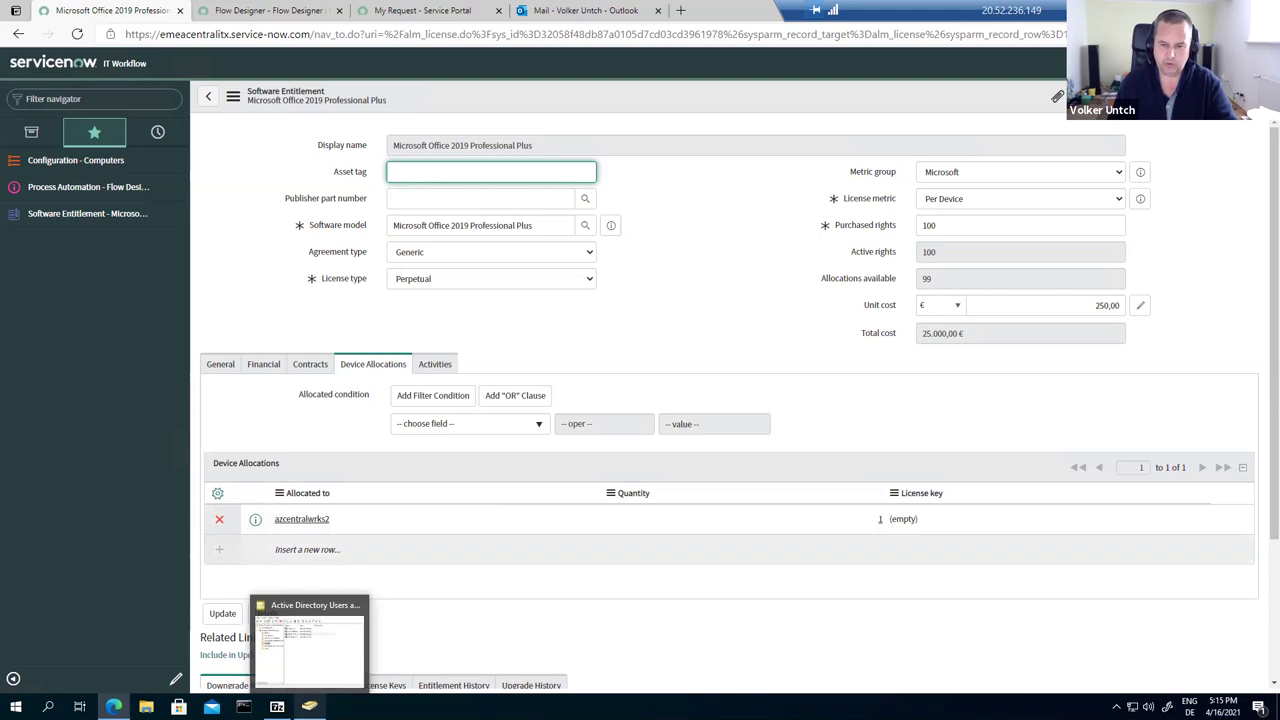
left_click(310, 635)
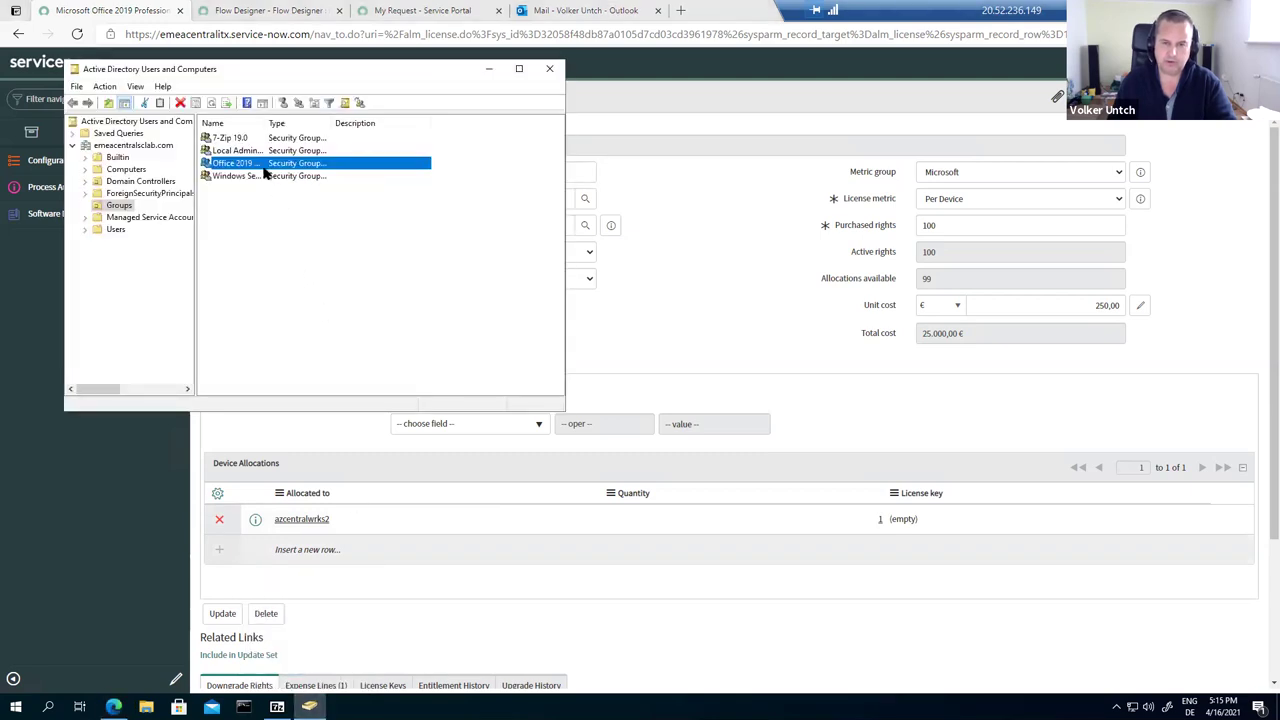
Step: Verify the Office 2019 Professional Plus group's members include AZCENTRALWRKS2, then cancel the properties
left_click_drag(263, 126, 329, 126)
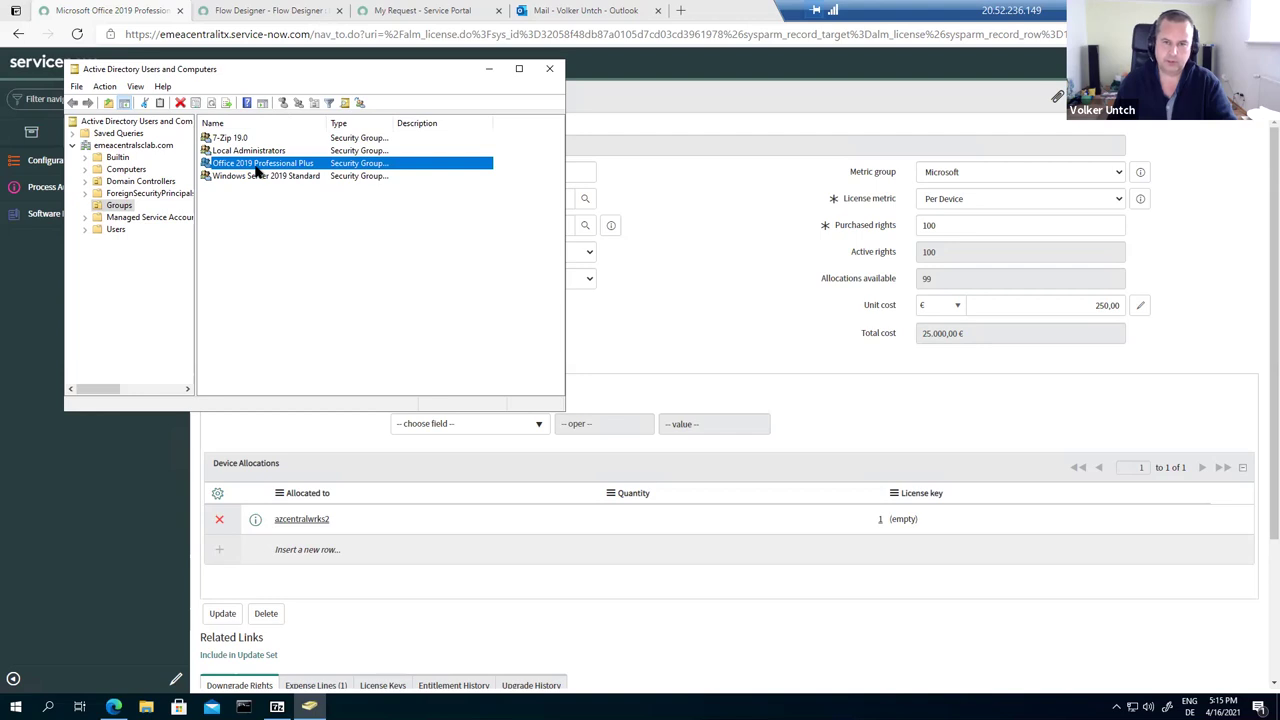
double_click(258, 170)
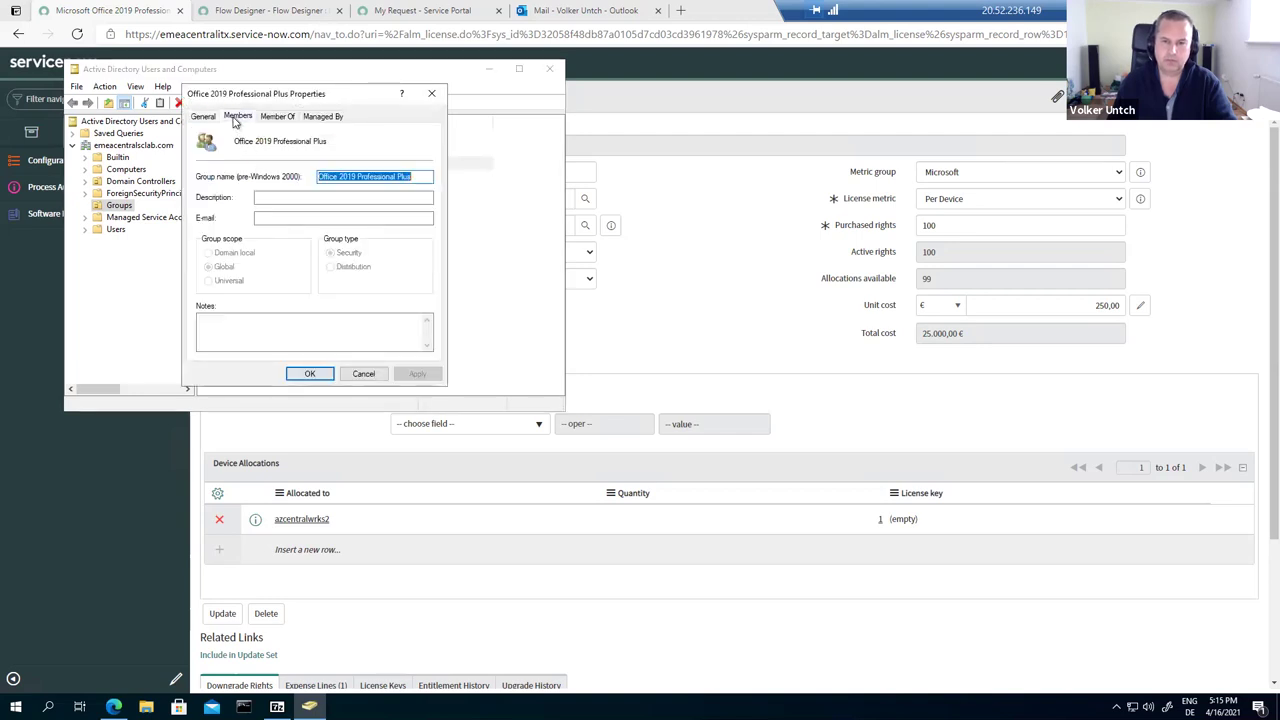
left_click(237, 117)
left_click_drag(264, 150, 325, 150)
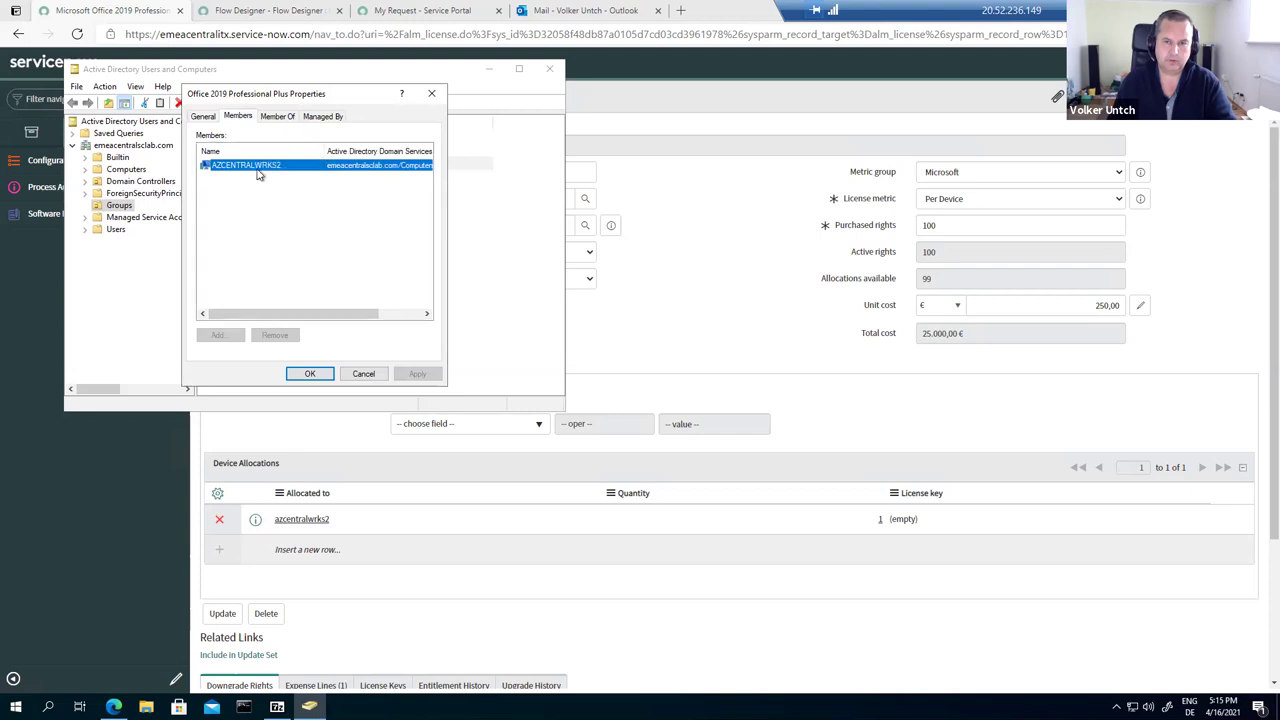
left_click(362, 374)
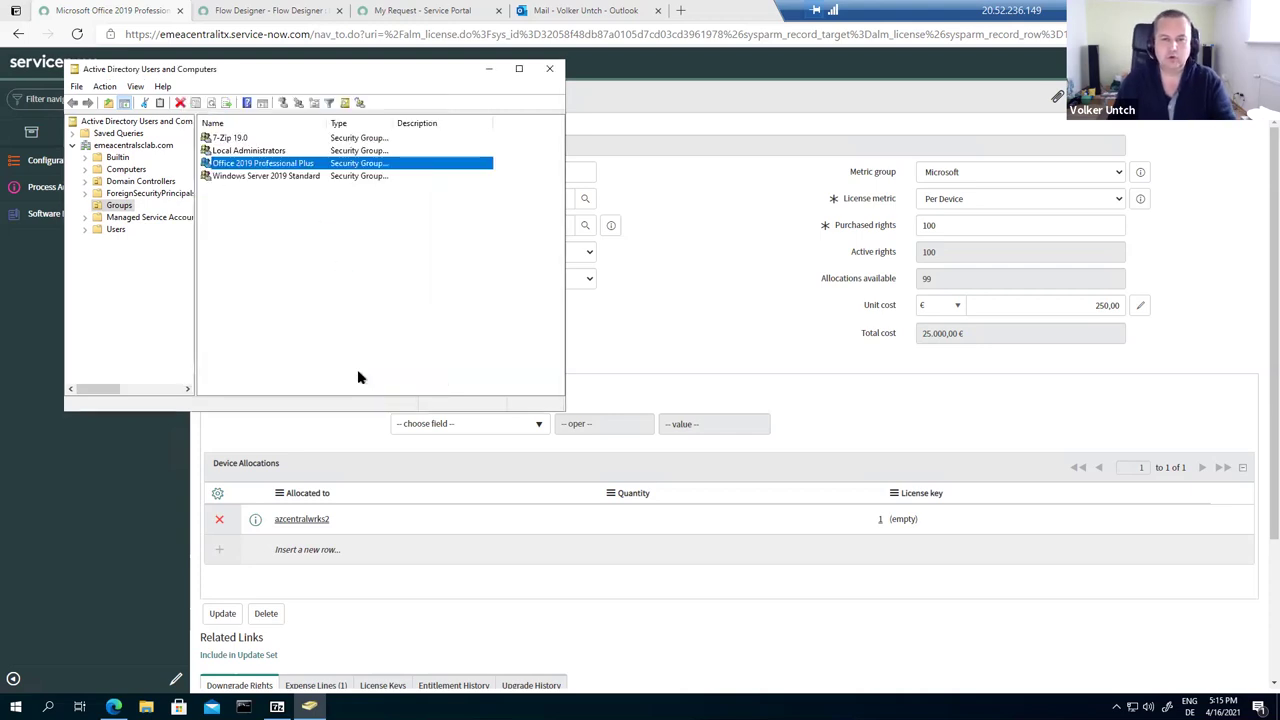